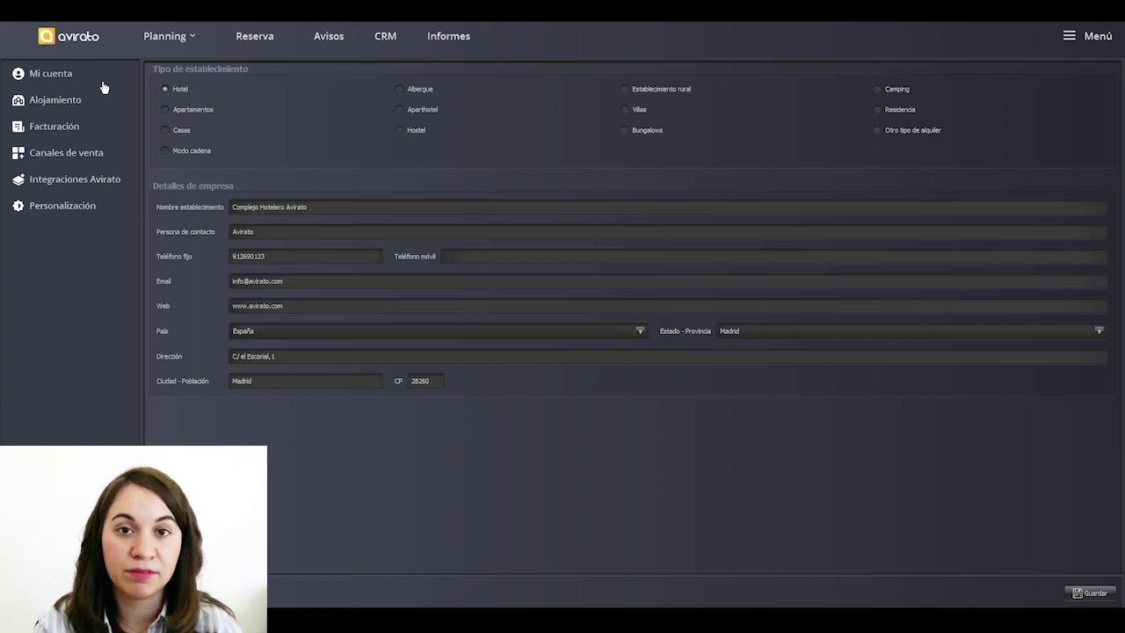
Step: Open the establishment details of the account and select the company's e-mail address
click(60, 75)
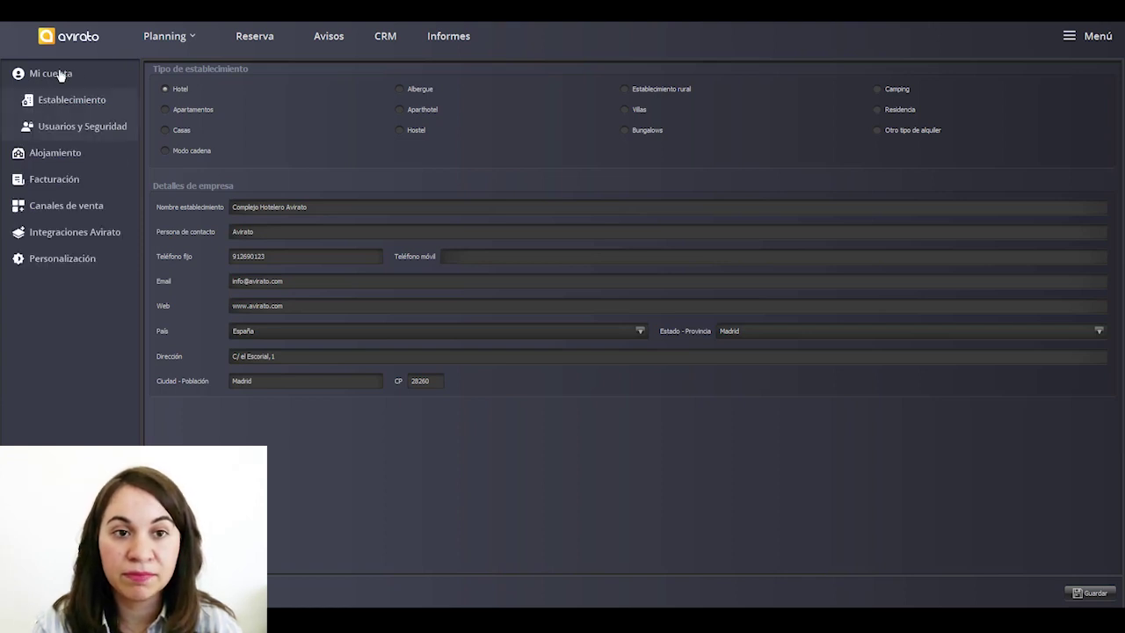
click(82, 111)
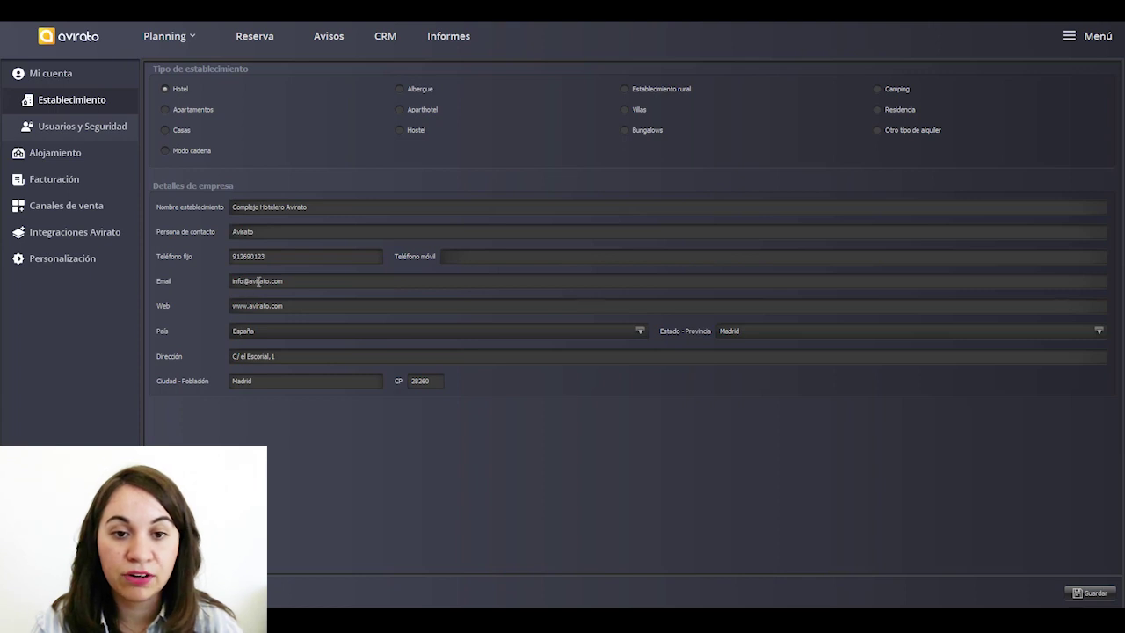
drag(290, 279, 226, 280)
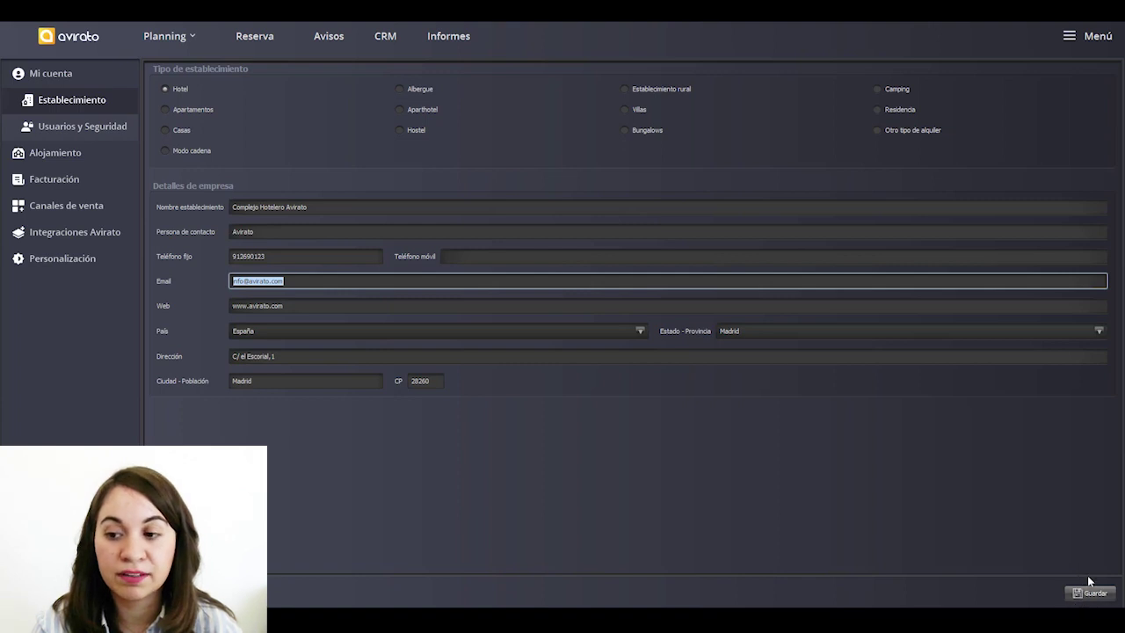
Step: Open the users and security settings and activate the e-mail field for adding a user
click(82, 126)
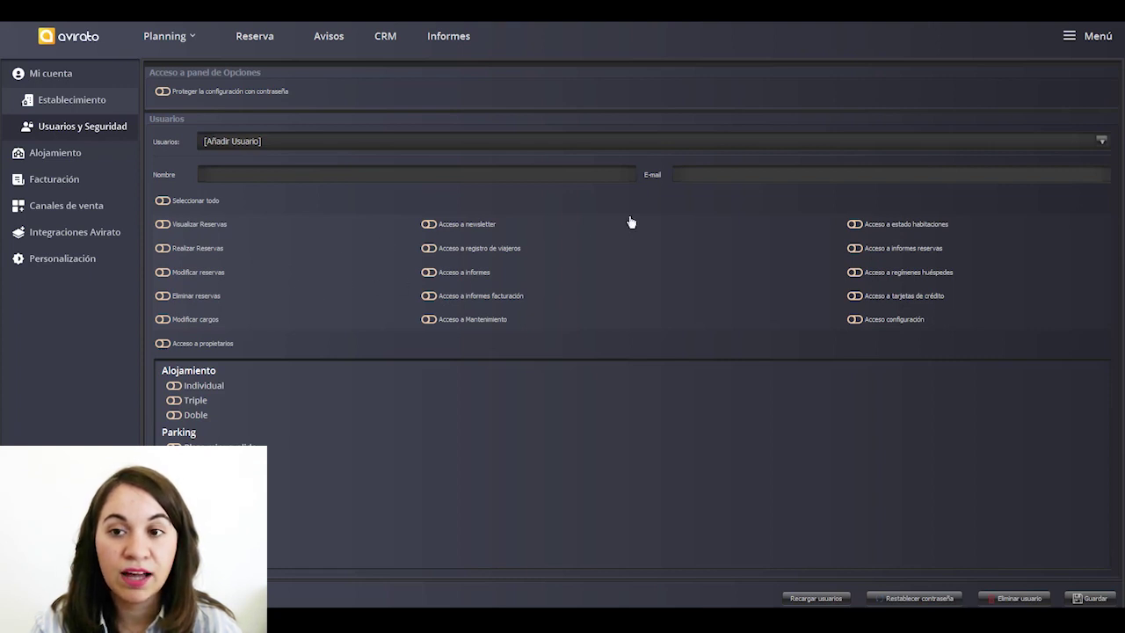
click(690, 174)
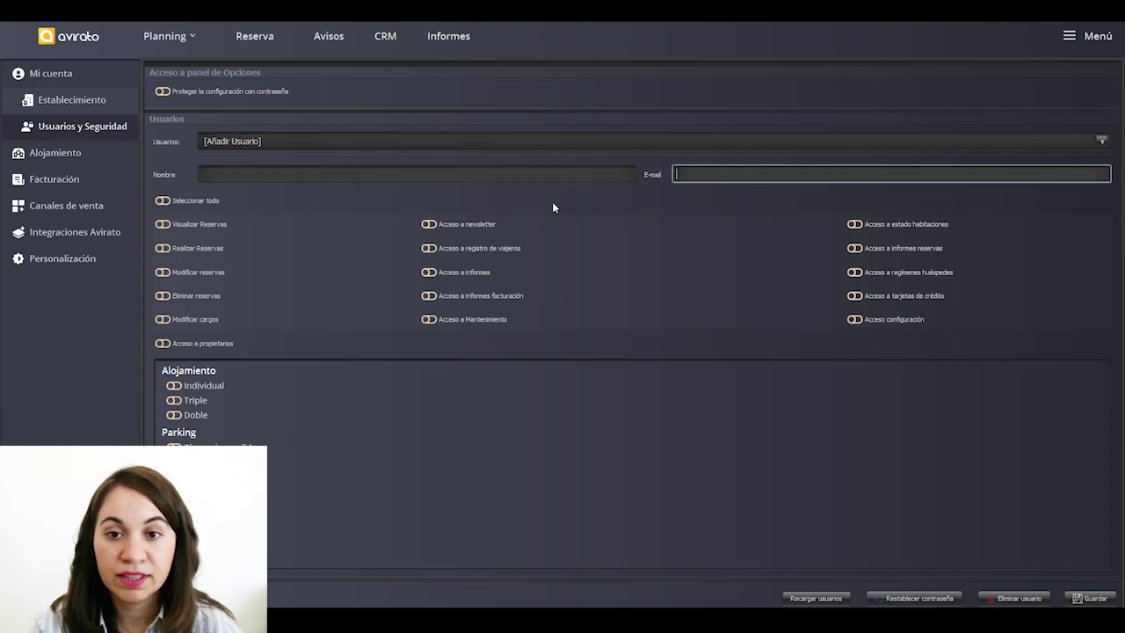
Step: Open the rooms and halls configuration and display the categories of the Alojamiento zone
click(56, 152)
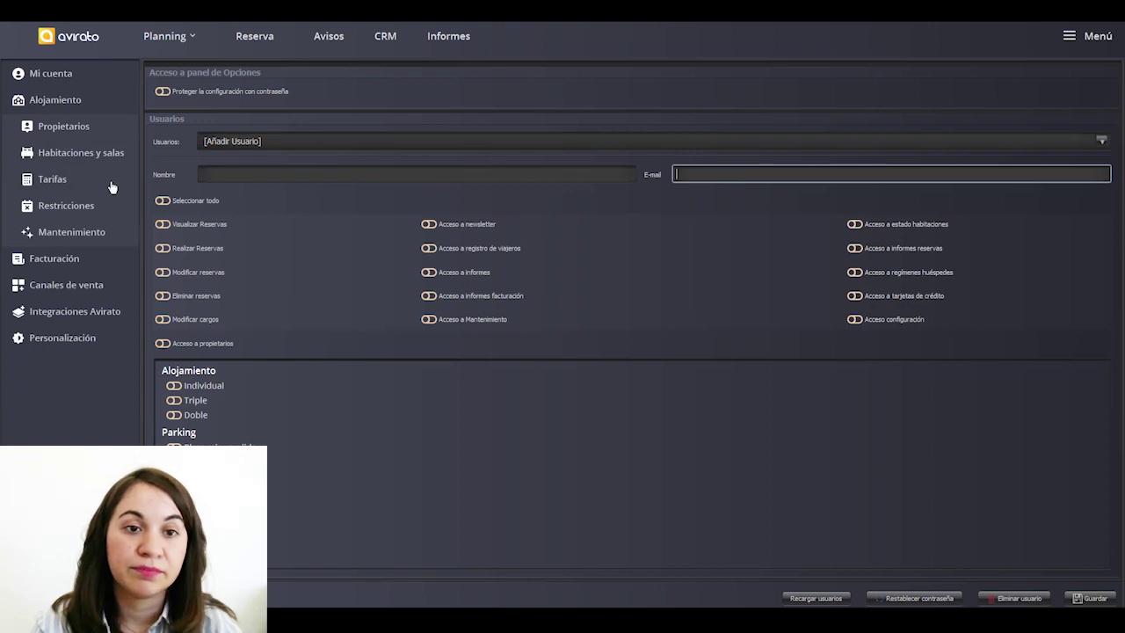
click(95, 154)
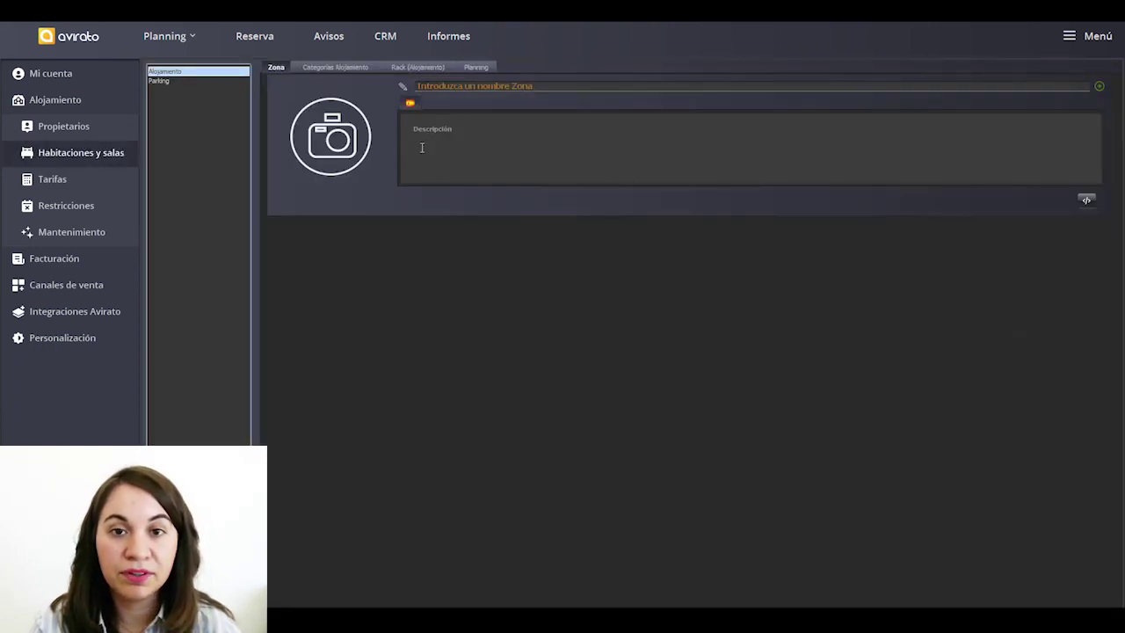
click(334, 68)
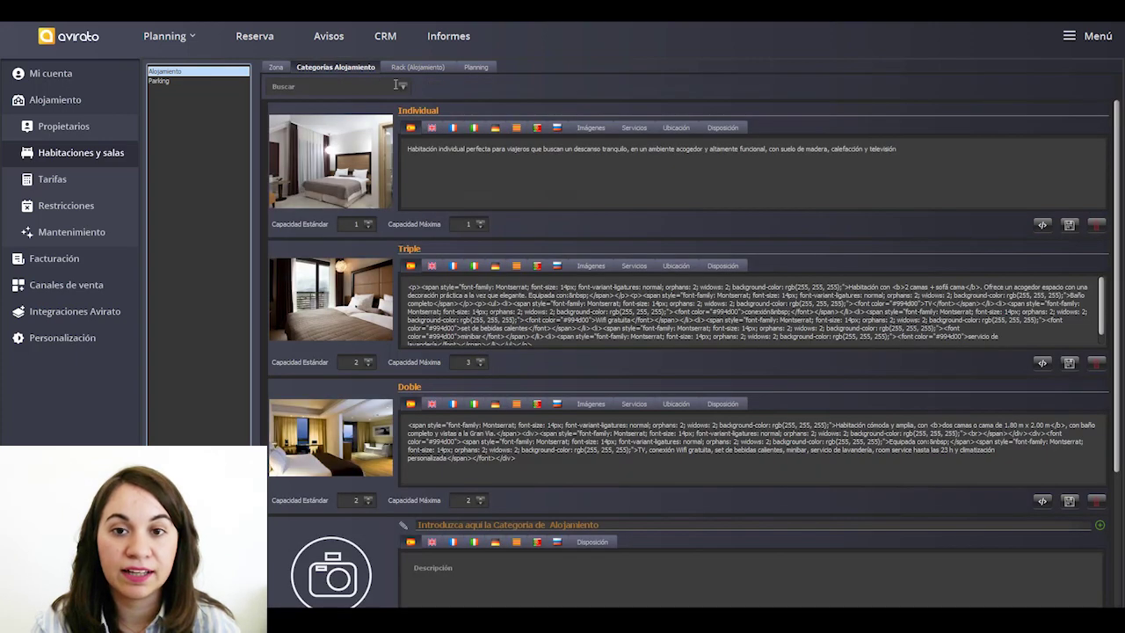
click(410, 65)
click(356, 67)
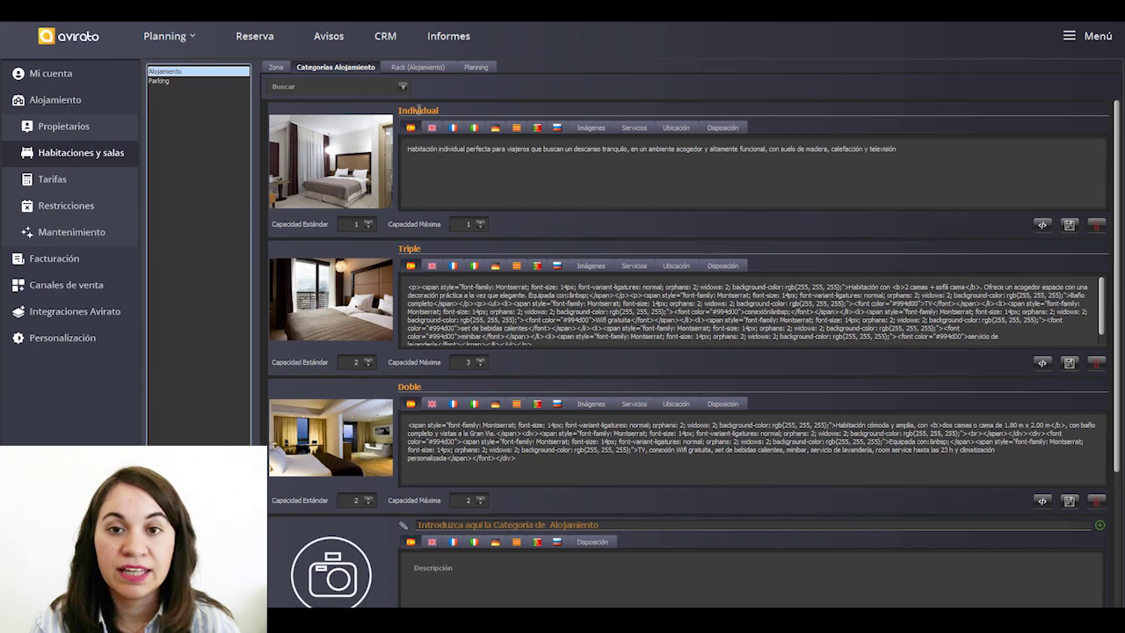
Step: View the type options for room 101 in the accommodation rack and return to the accommodation categories
click(411, 68)
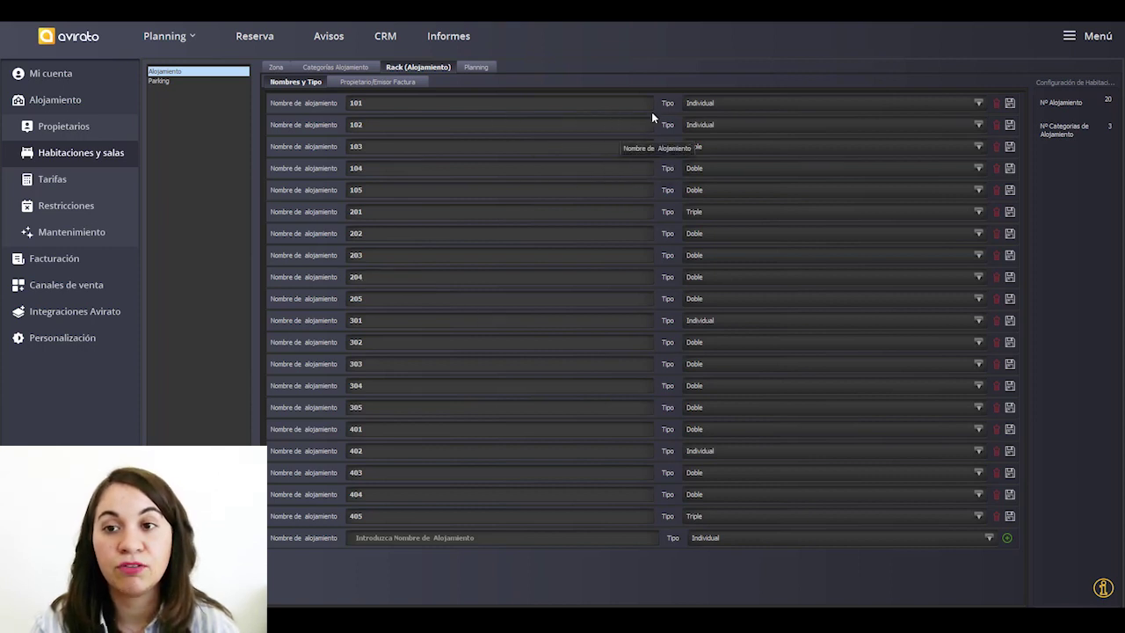
click(729, 105)
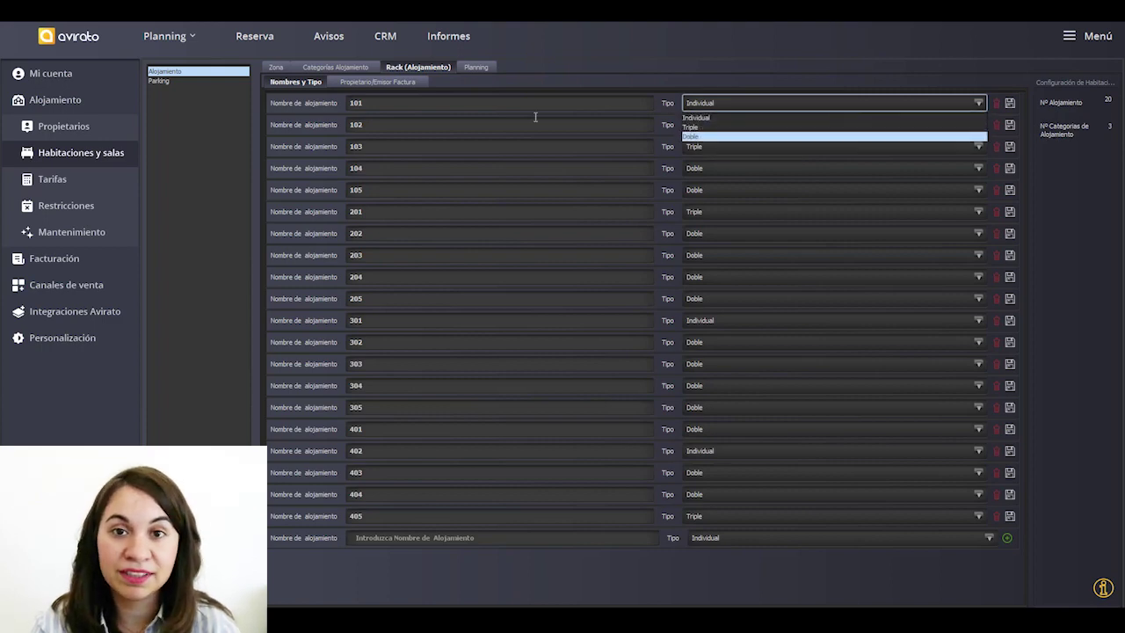
click(343, 68)
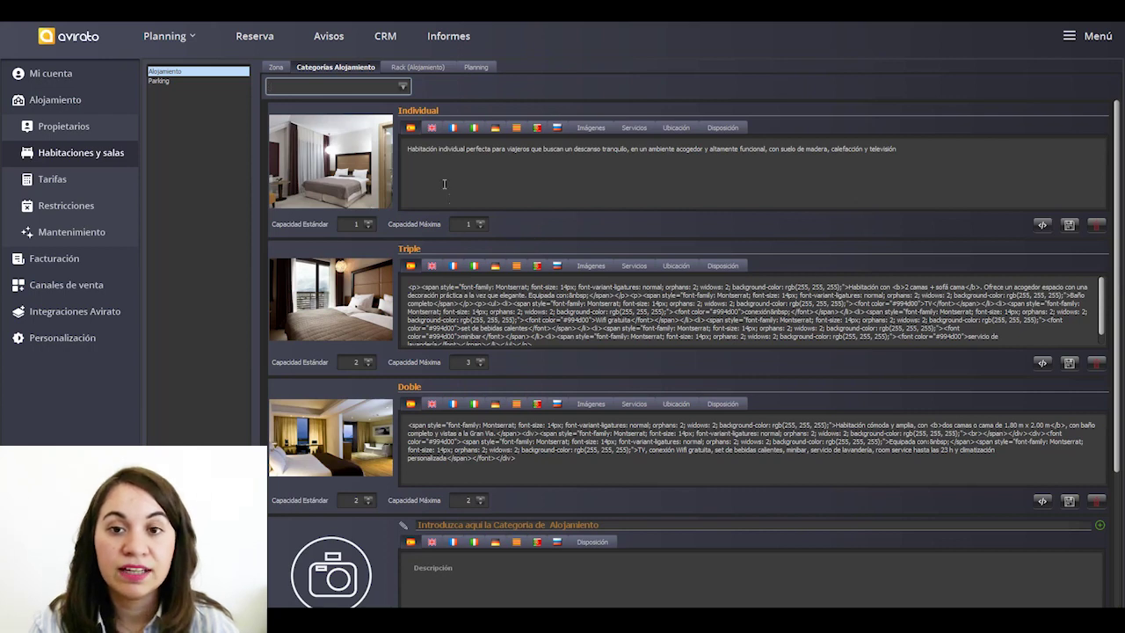
Step: View the Individual category's images and return to its Spanish description
scroll(452, 165, down, 1)
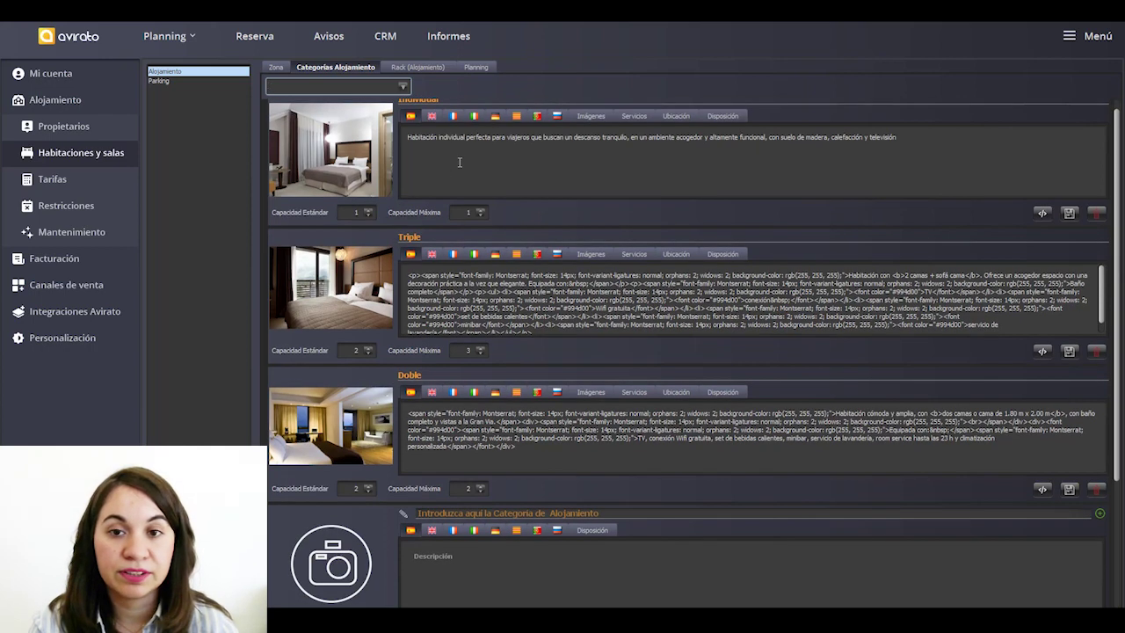
scroll(464, 164, up, 1)
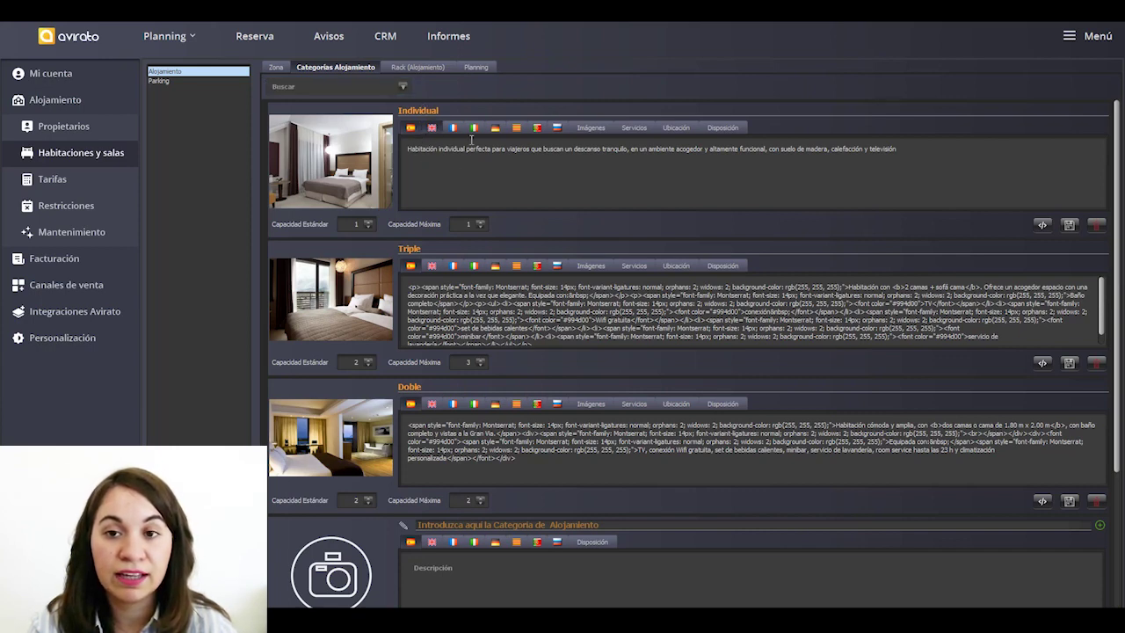
click(591, 129)
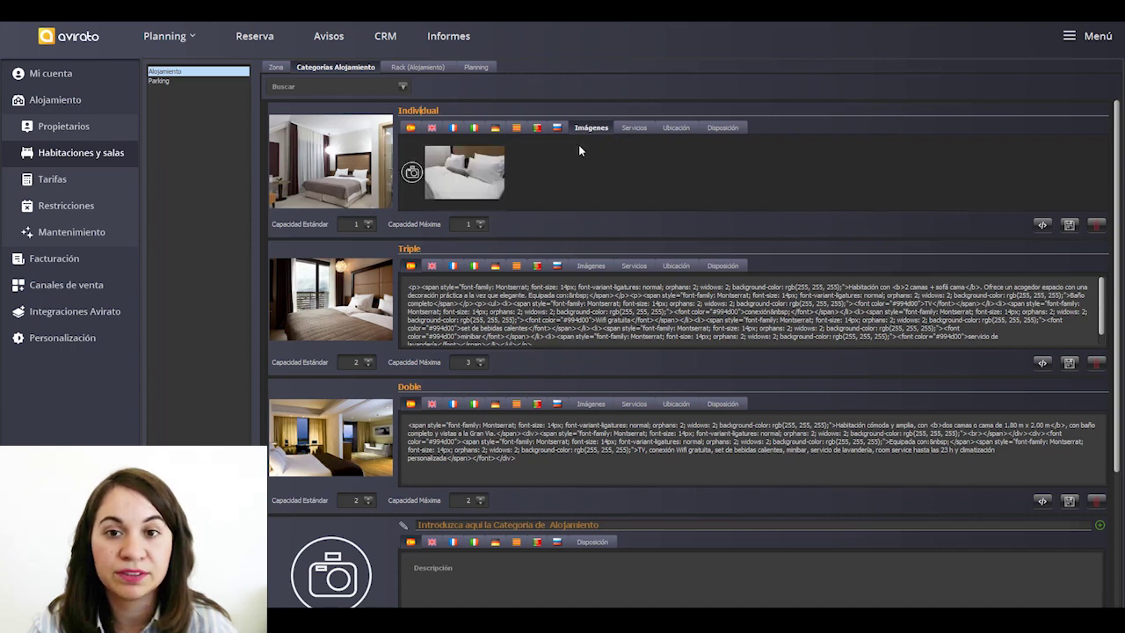
click(410, 128)
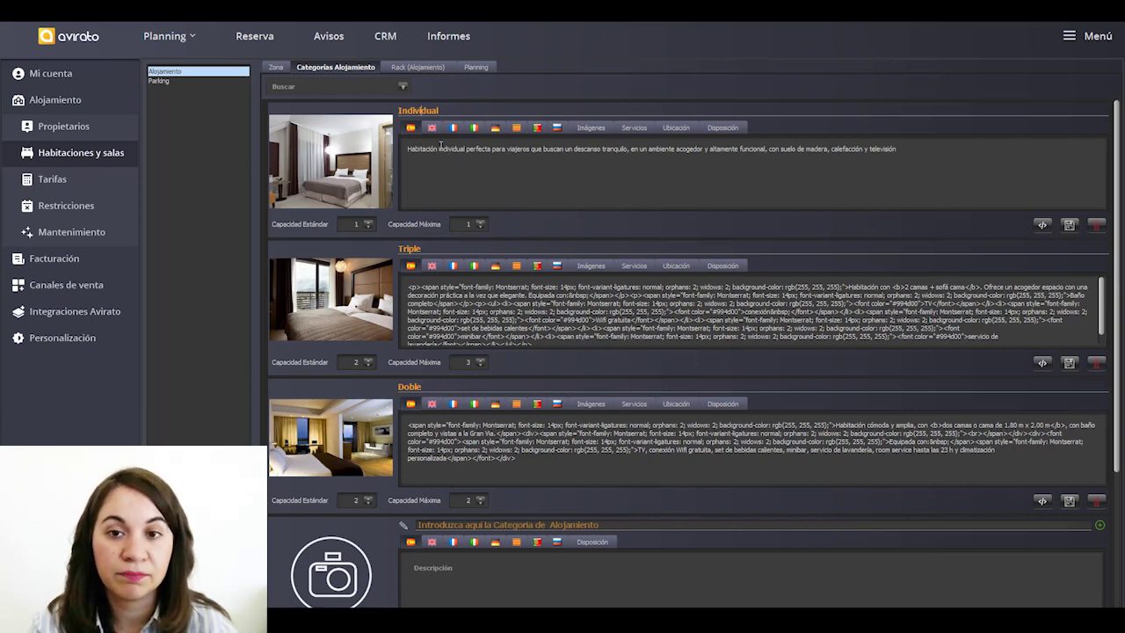
click(498, 163)
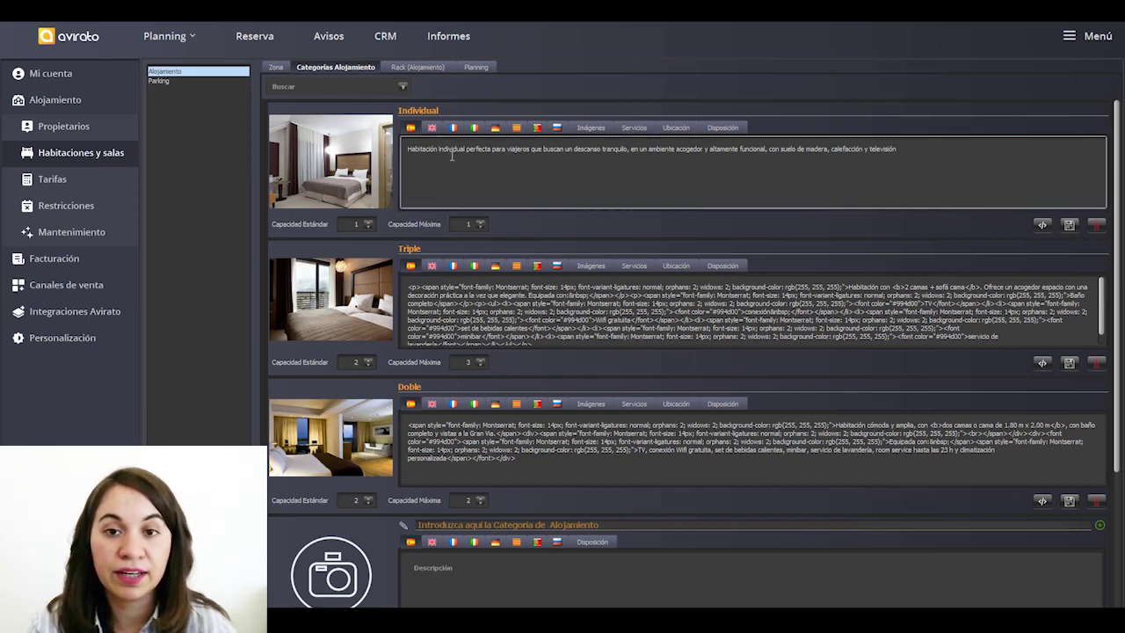
click(474, 151)
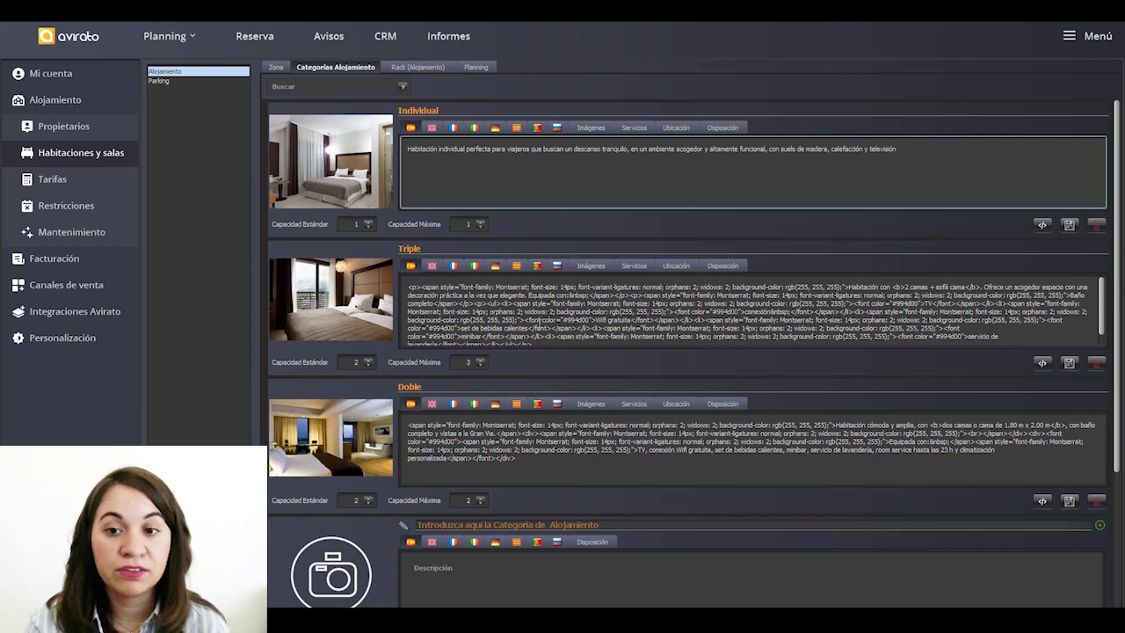
Step: View the Triple category's Spanish description in the rich-text editor and close it without editing
scroll(721, 342, down, 1)
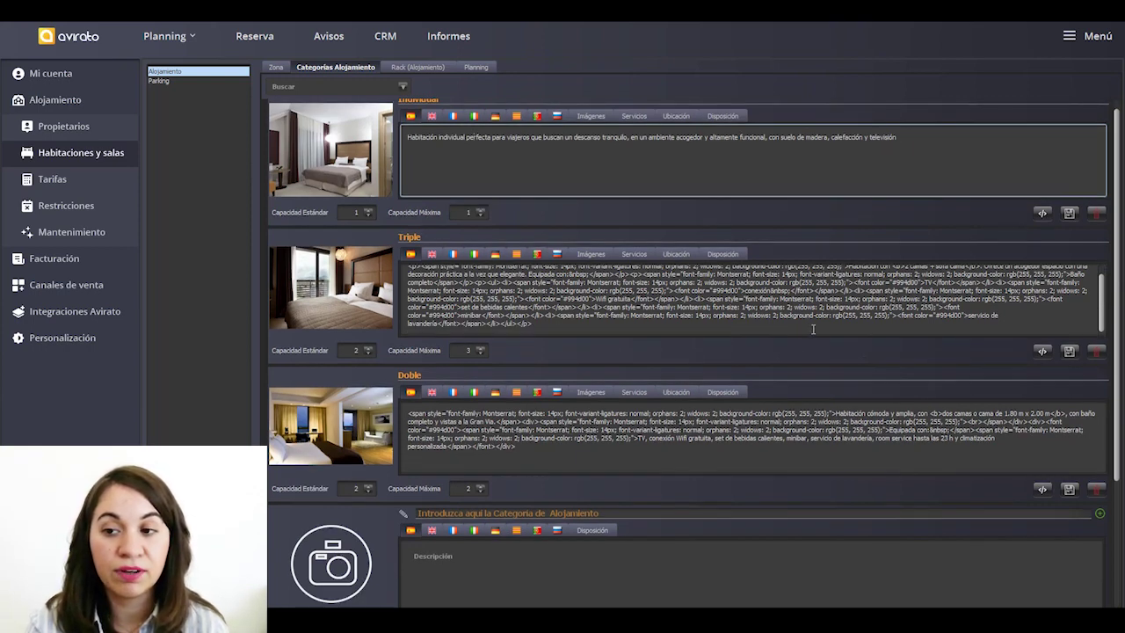
click(1044, 353)
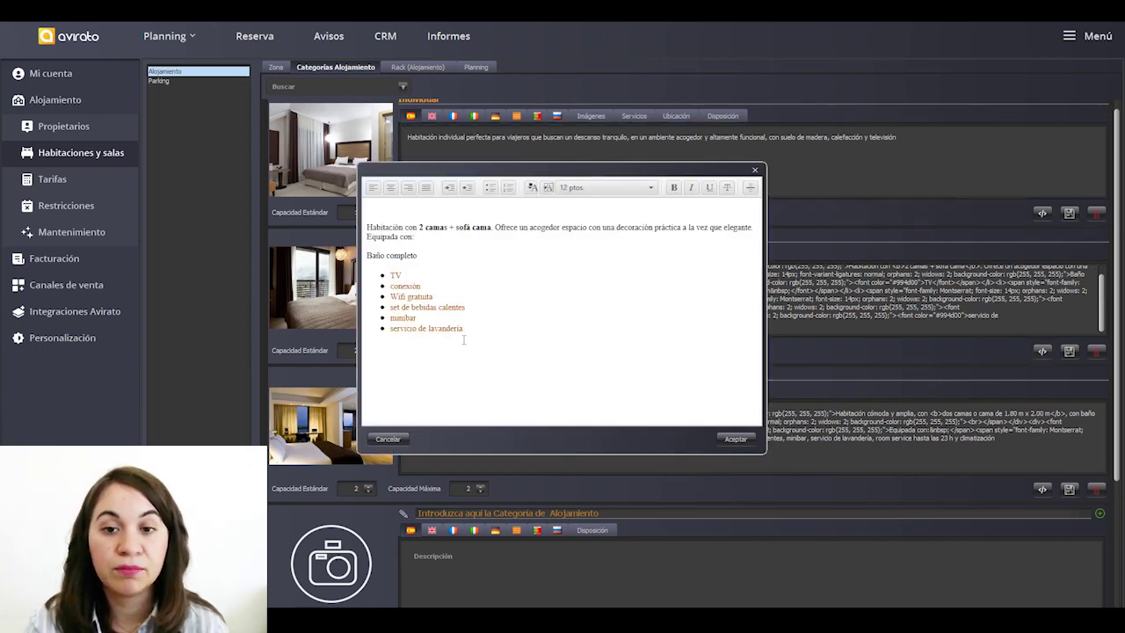
click(482, 237)
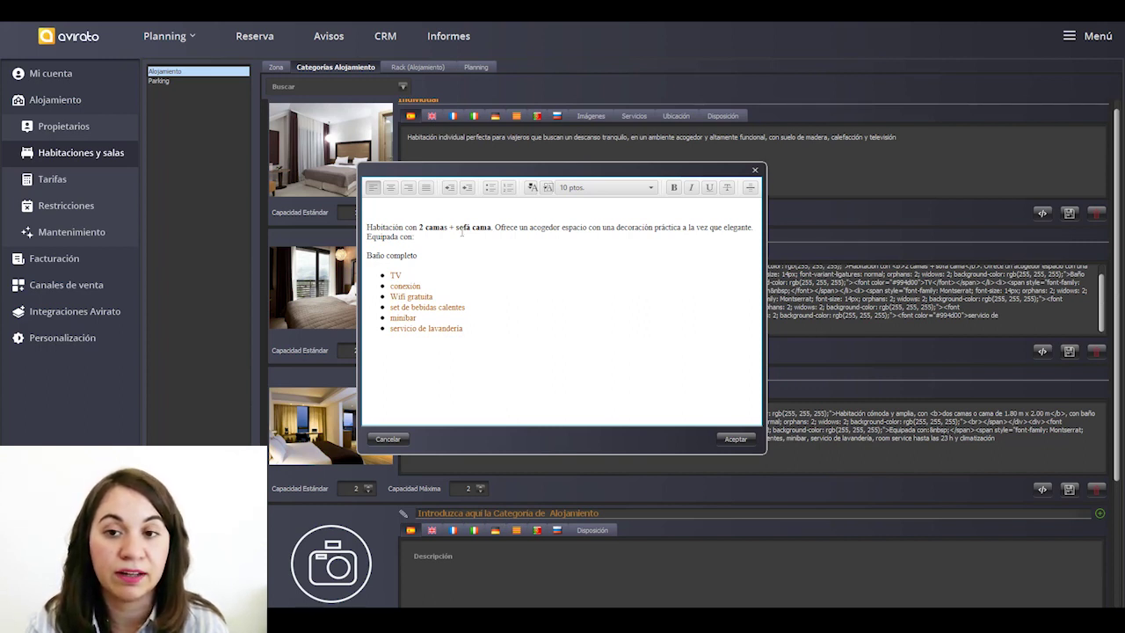
click(755, 172)
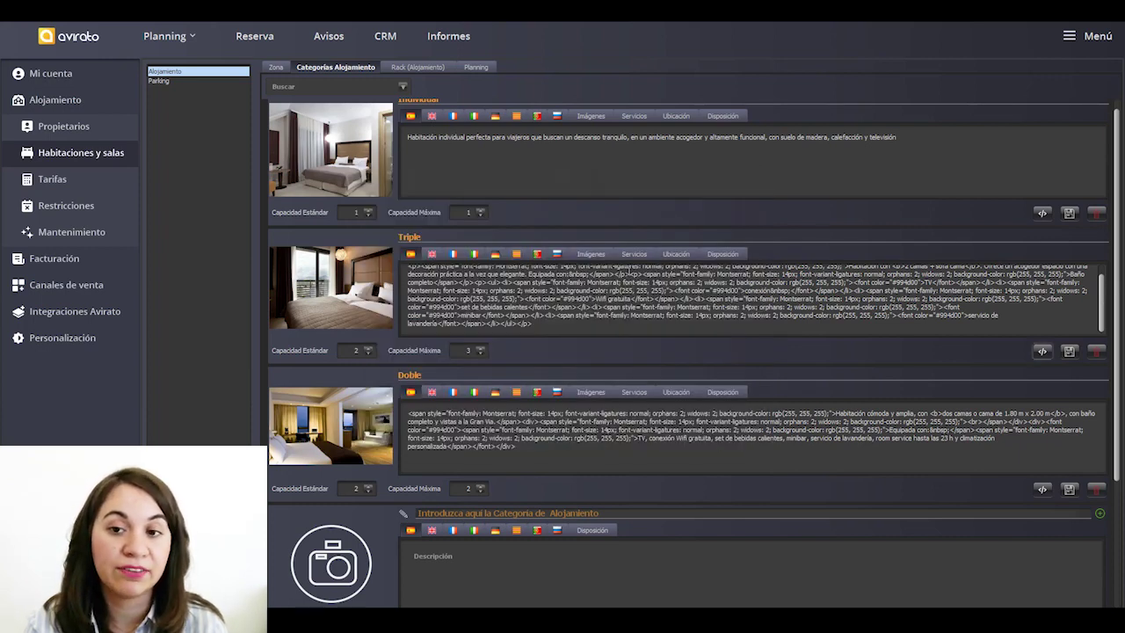
Step: Browse the list of services for the Triple category, view the form for creating services, and close it
click(634, 255)
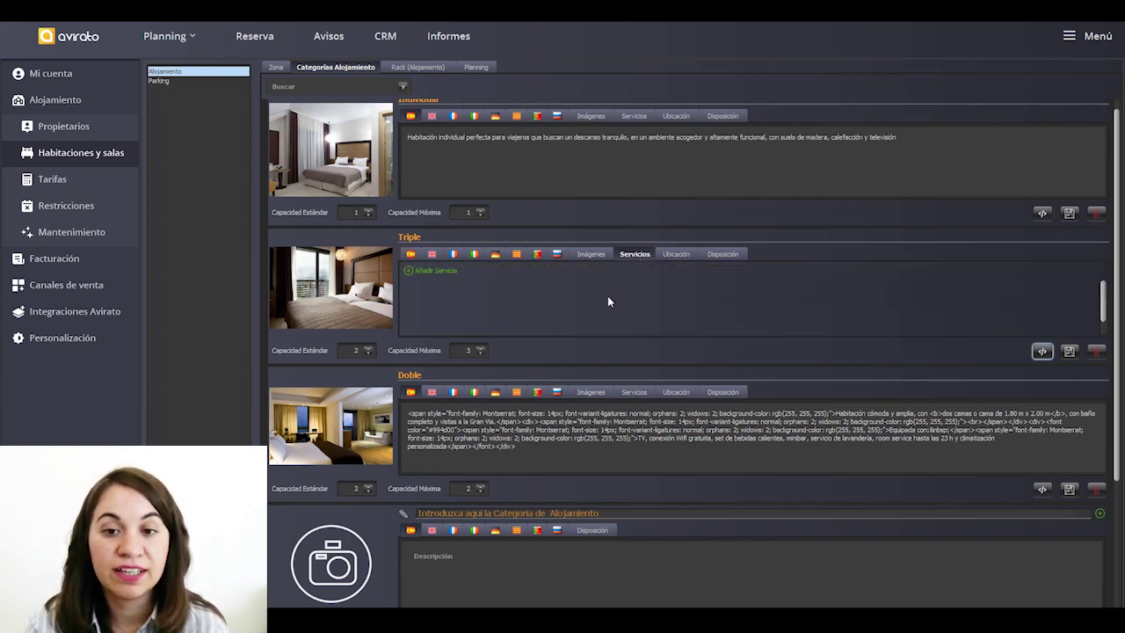
click(413, 268)
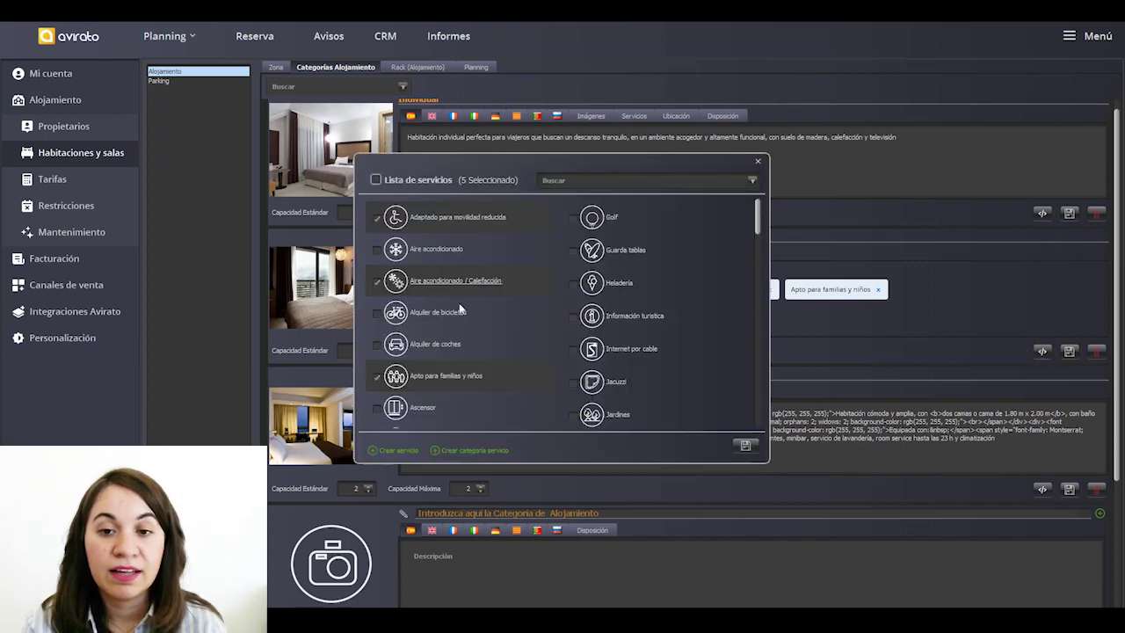
scroll(453, 349, down, 2)
scroll(451, 342, down, 2)
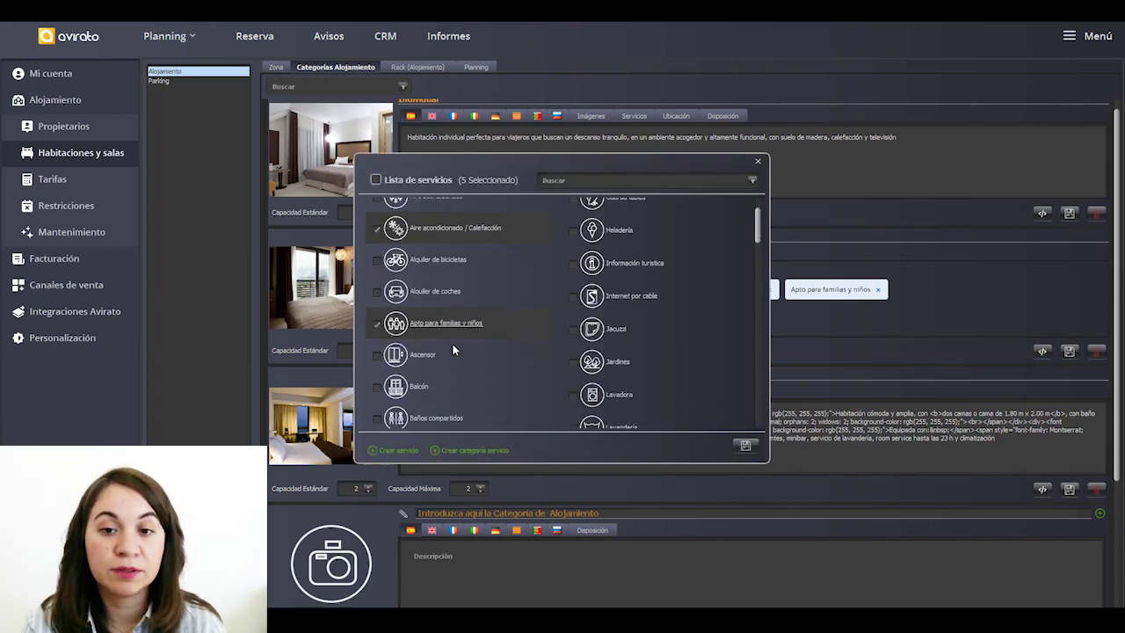
scroll(448, 341, up, 3)
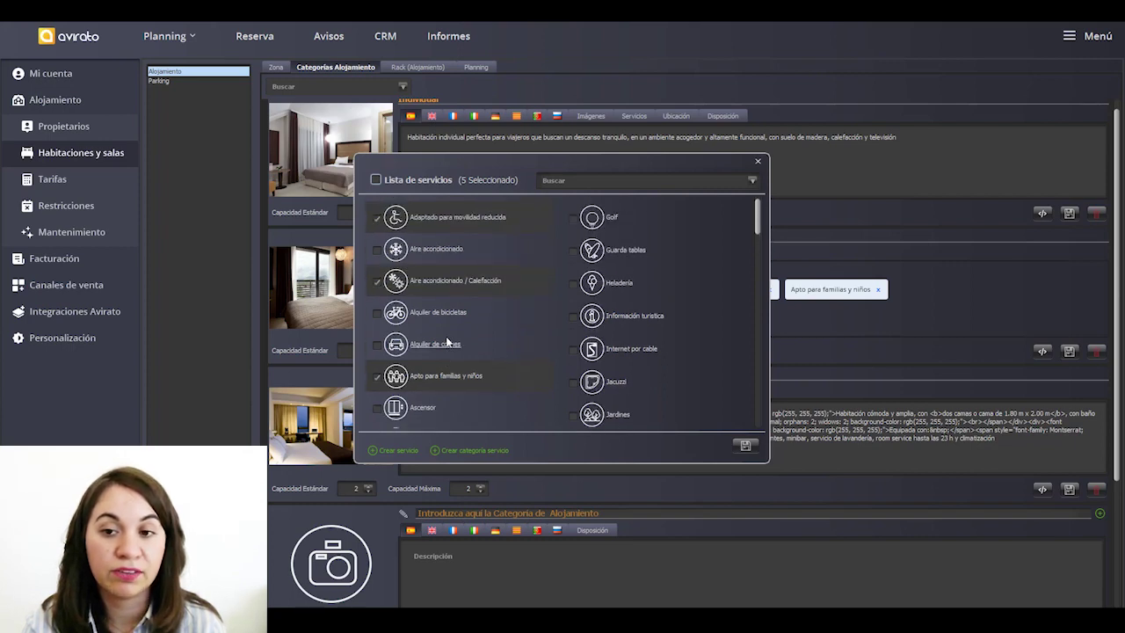
scroll(448, 321, down, 3)
scroll(467, 325, down, 10)
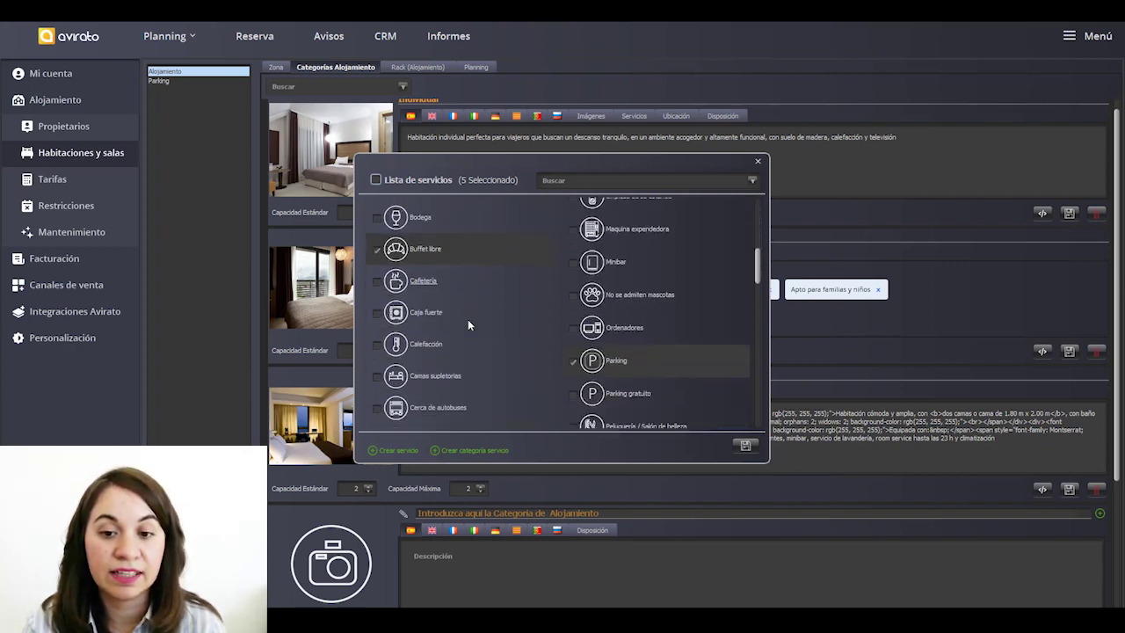
scroll(474, 329, down, 8)
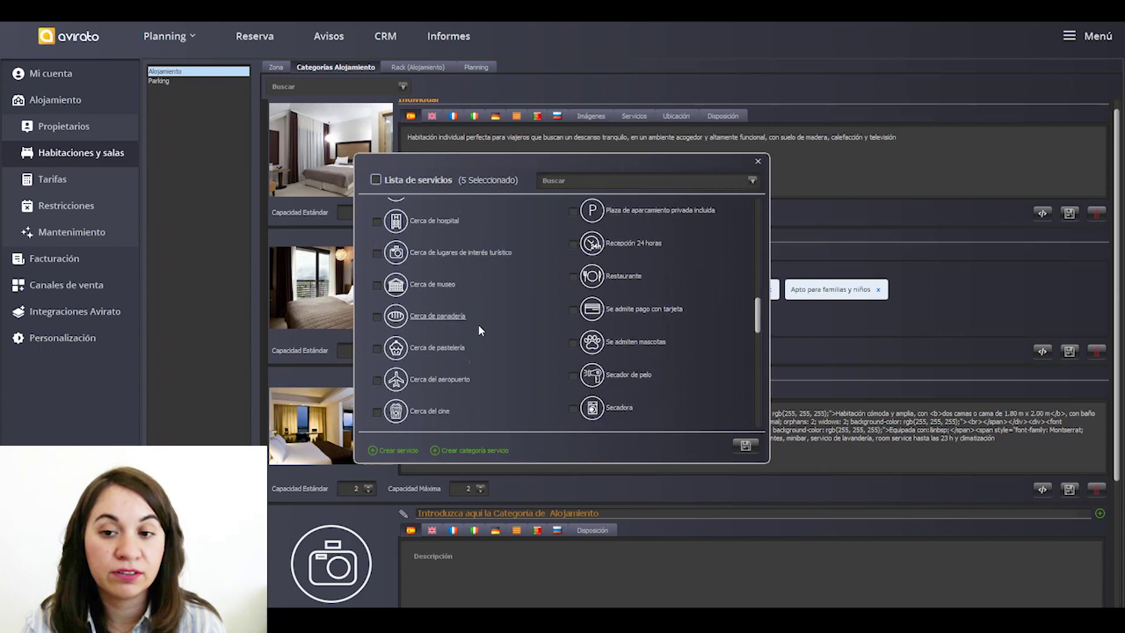
scroll(478, 330, down, 3)
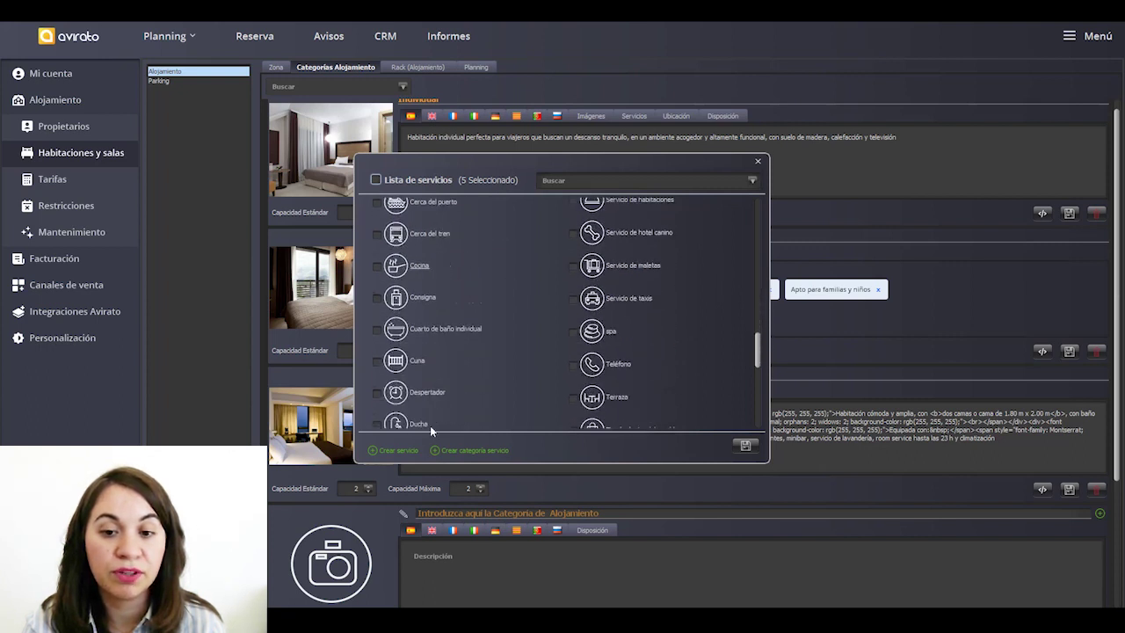
click(388, 451)
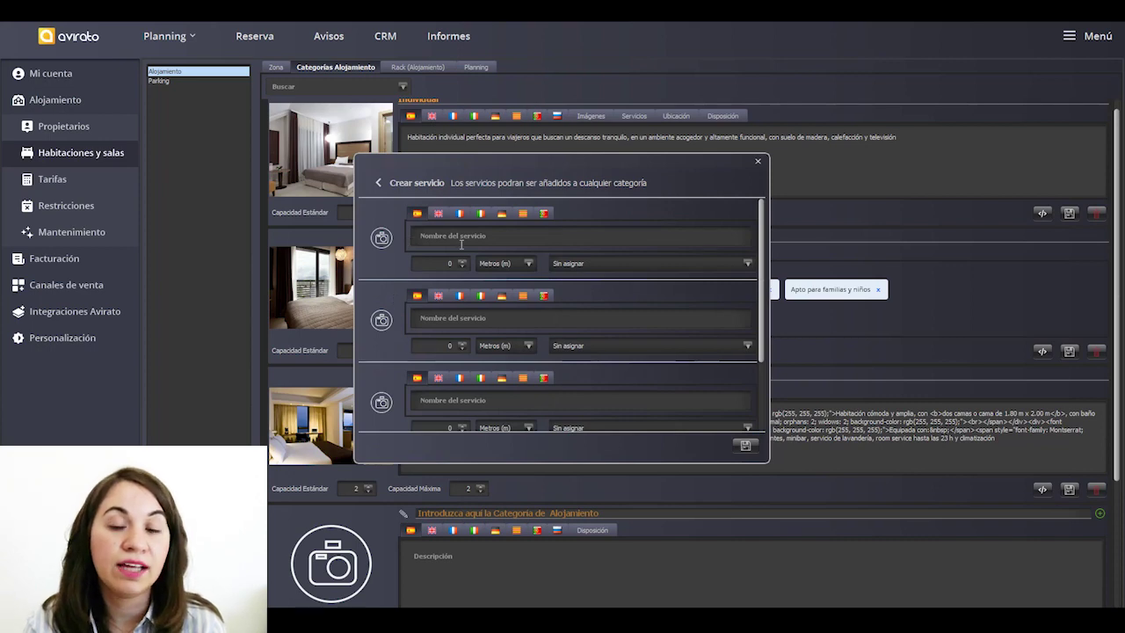
click(757, 165)
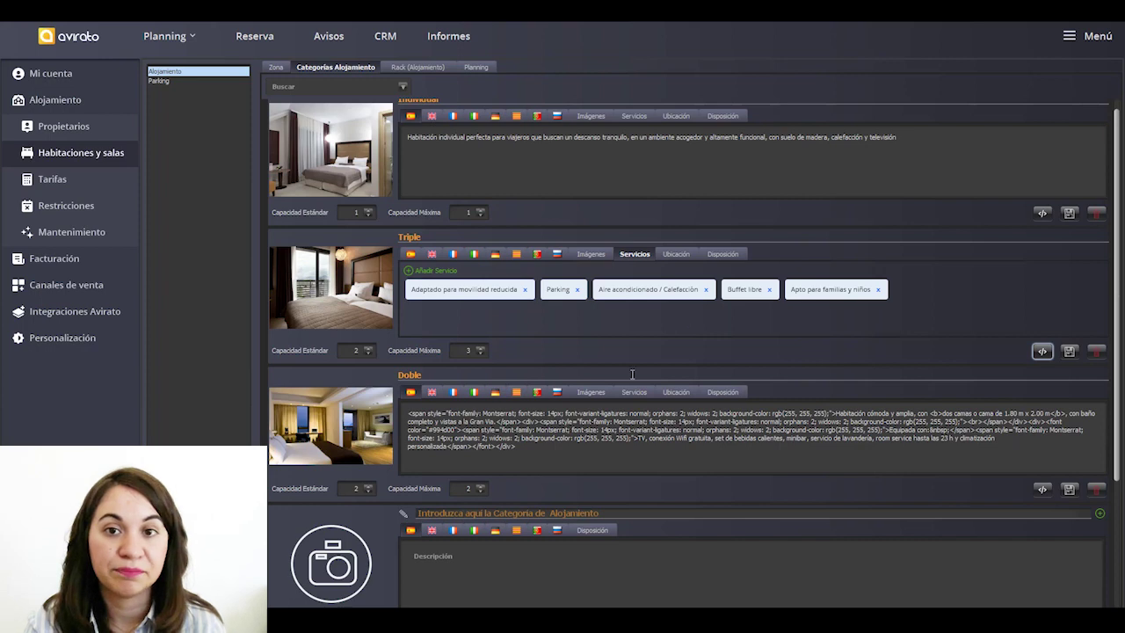
Step: Return to the Triple category's Spanish description and set its standard capacity to 1
scroll(606, 356, down, 1)
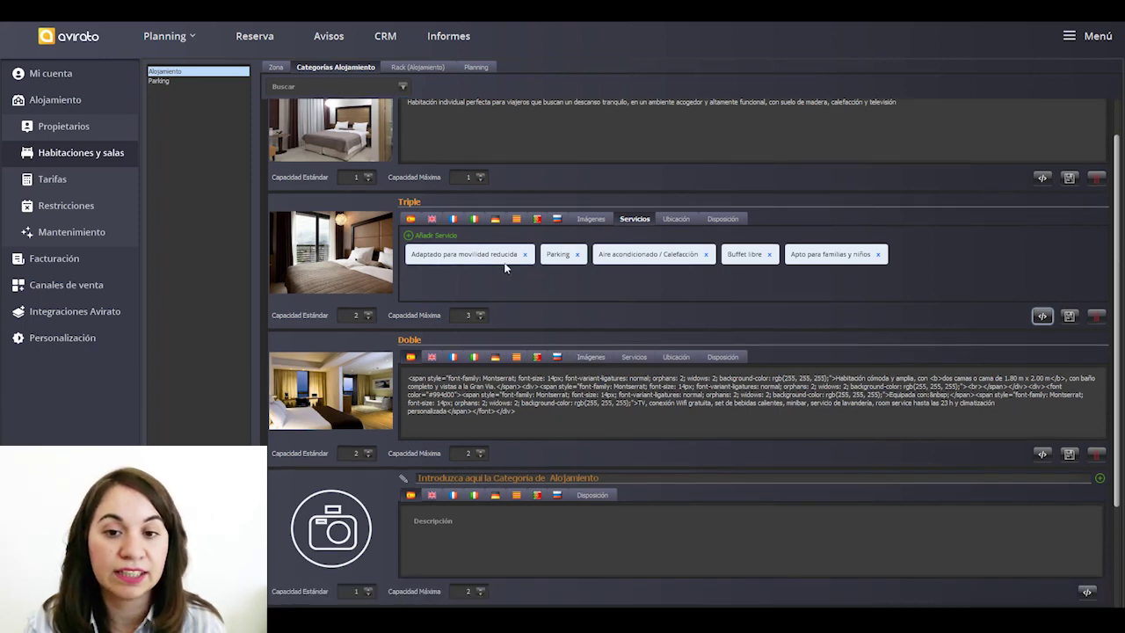
click(410, 218)
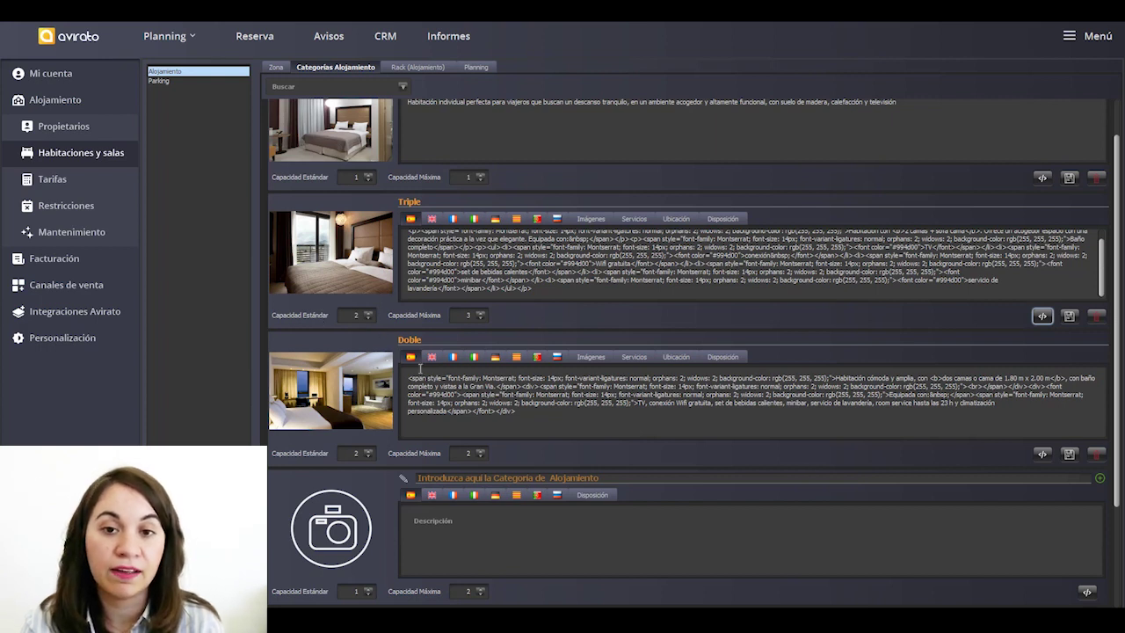
click(354, 314)
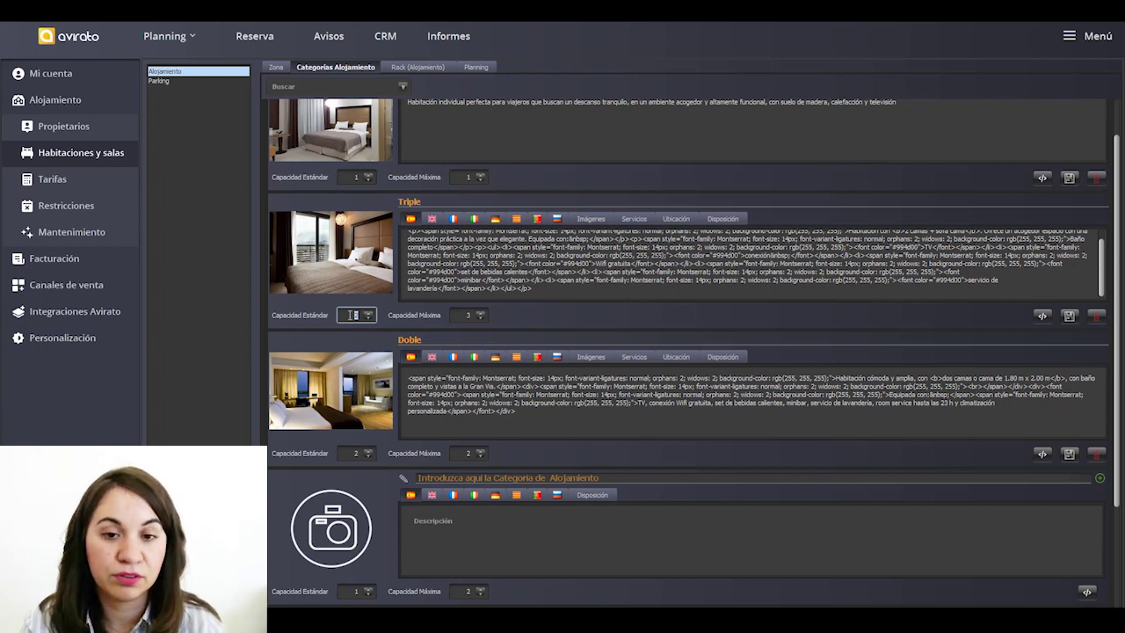
text(1)
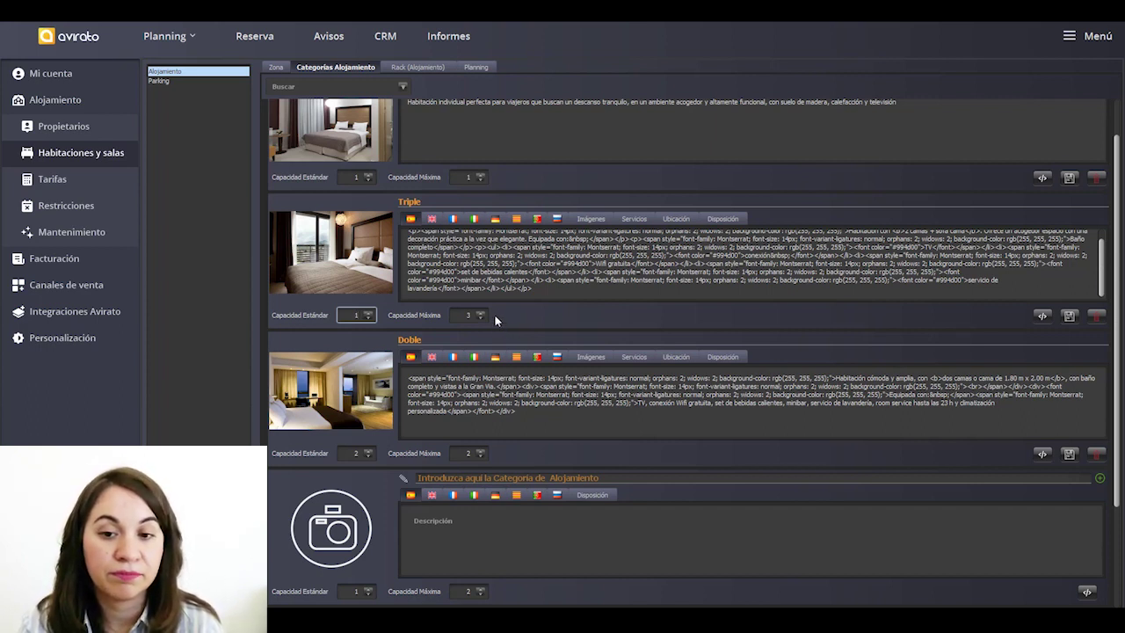
Step: View the blank form for adding an accommodation category and open its name for editing
scroll(488, 315, down, 3)
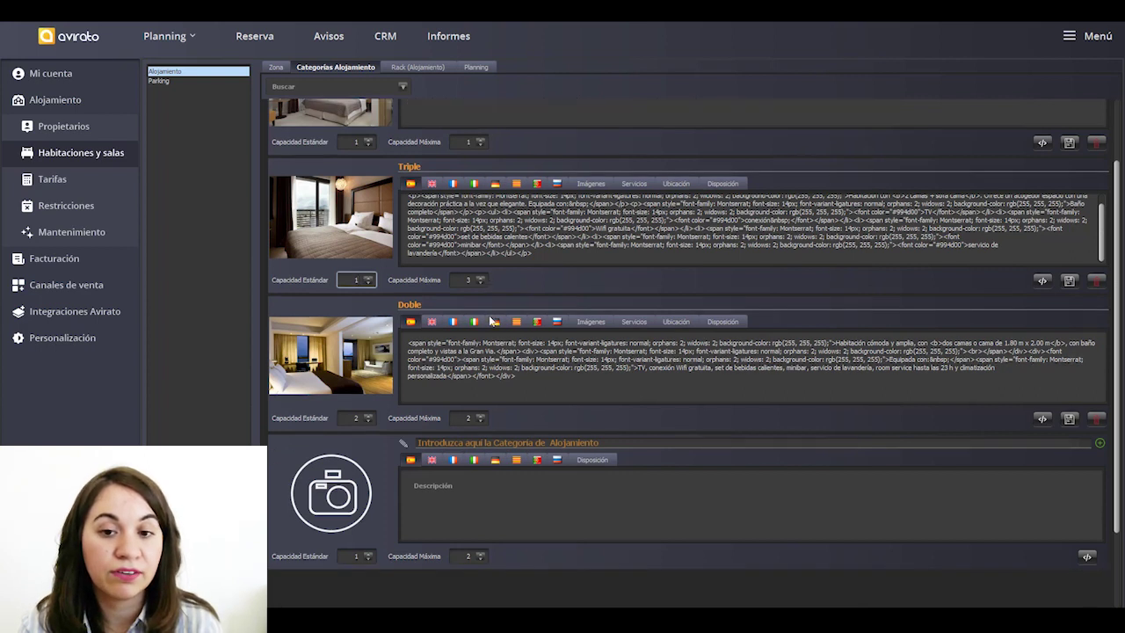
scroll(485, 321, down, 2)
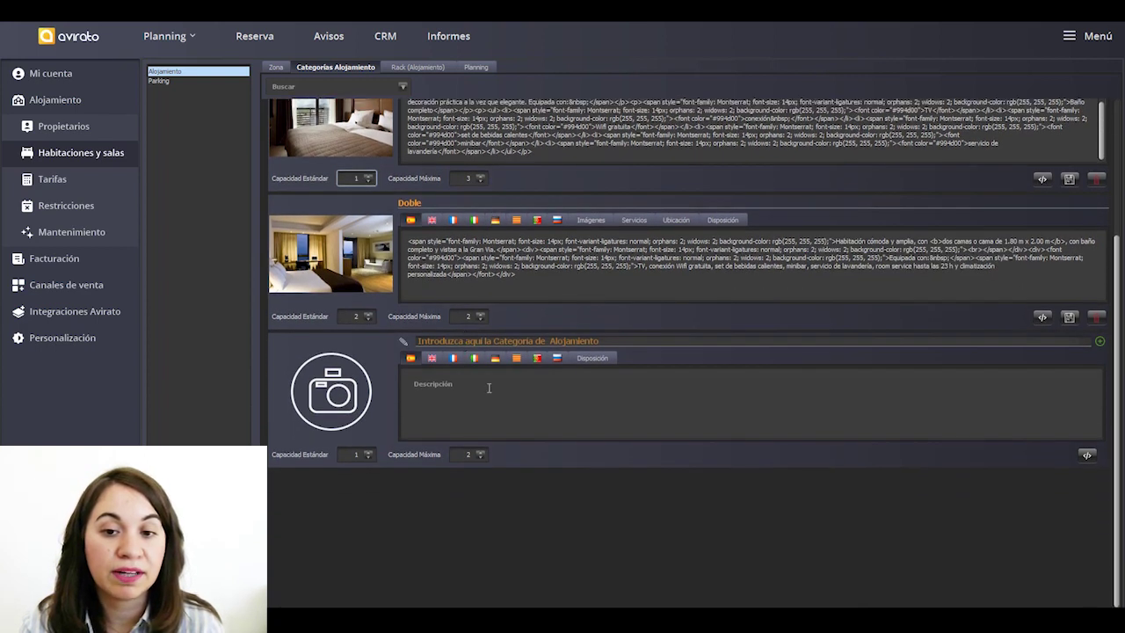
click(421, 340)
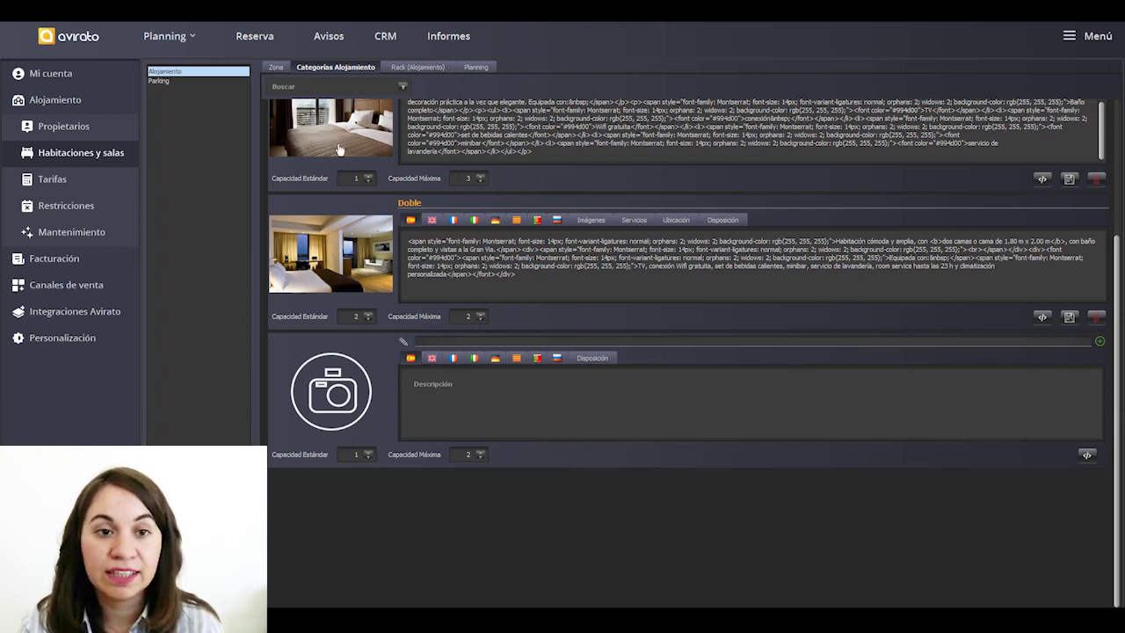
Step: Examine the default rate's characteristics, accommodation costs and additional-person increments in the rate settings
click(48, 182)
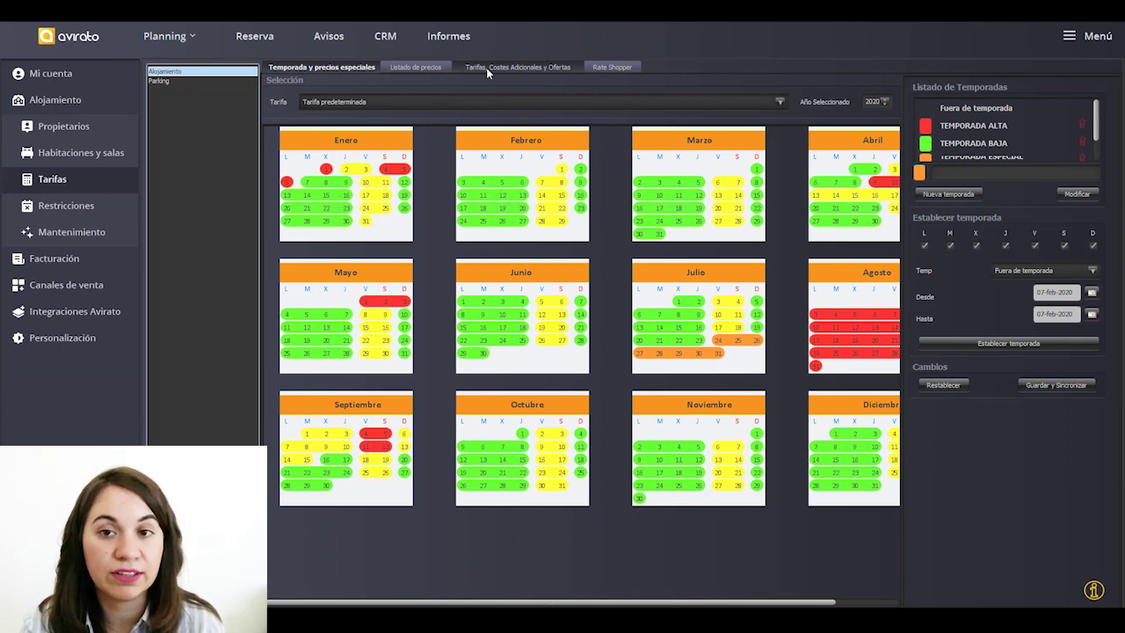
click(487, 69)
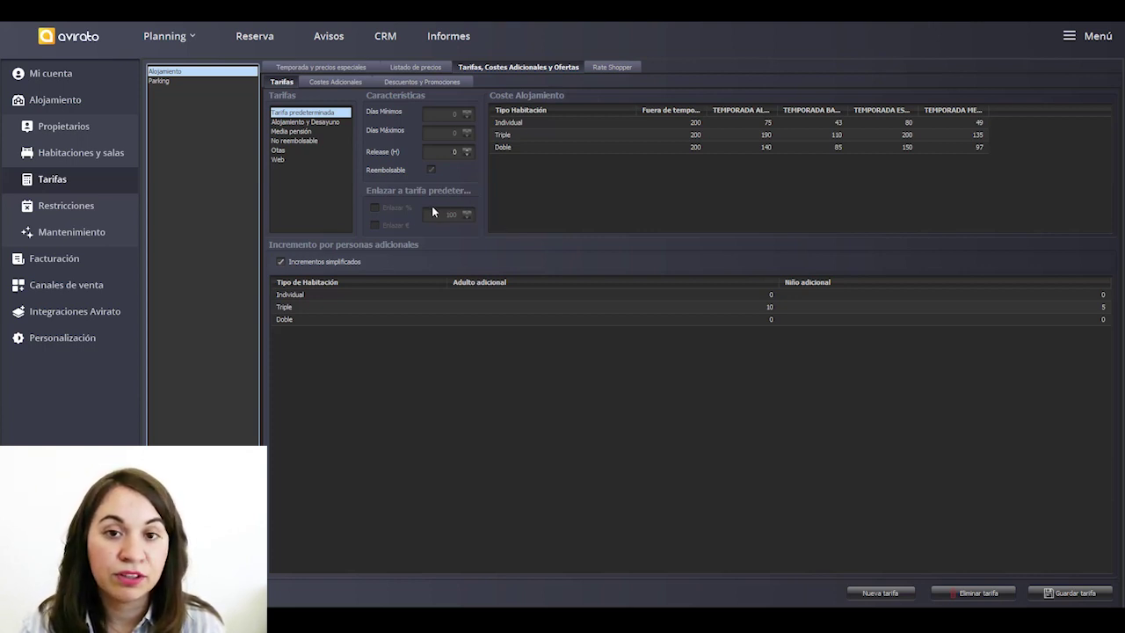
click(314, 114)
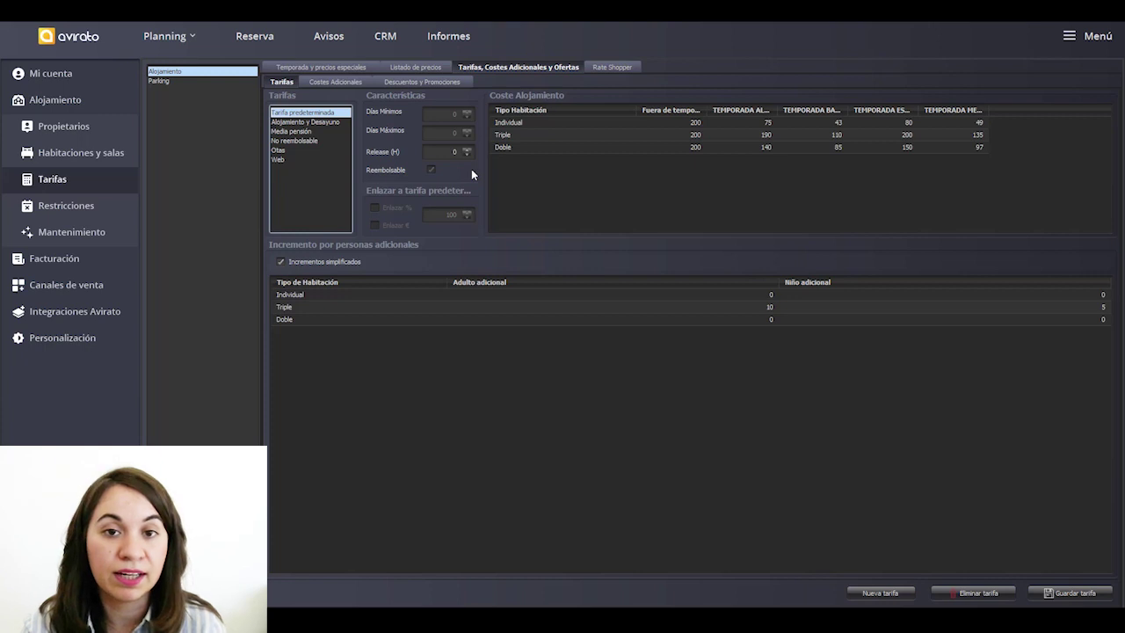
Step: Create an accommodation rate named EMPRESAS with the proposed minimum costs and display its settings
click(879, 594)
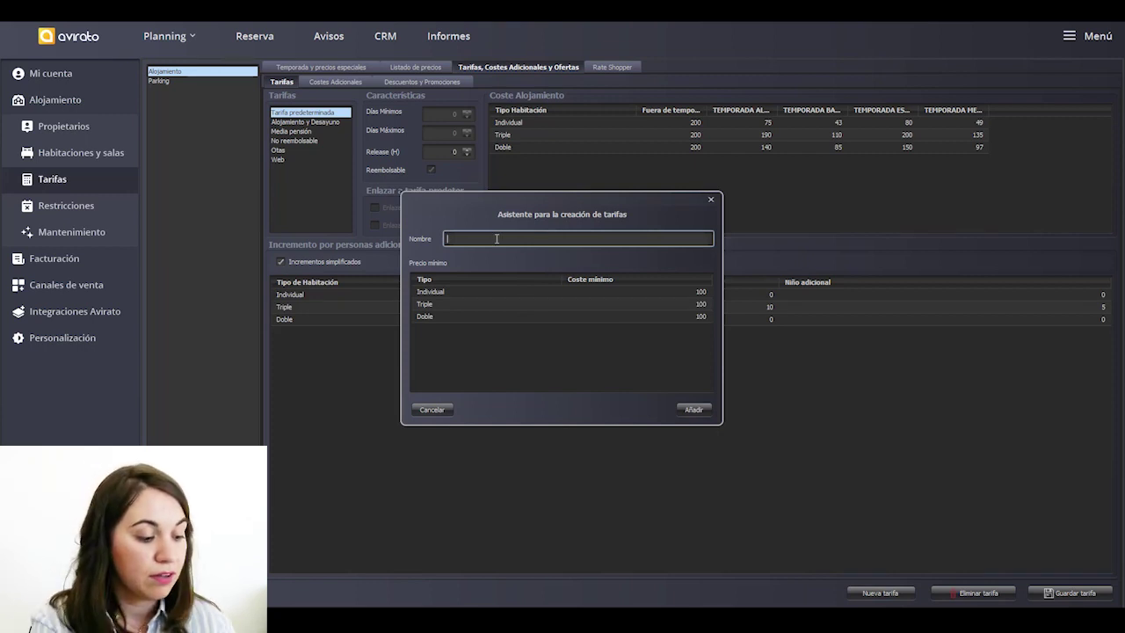
text(EMPRESAS)
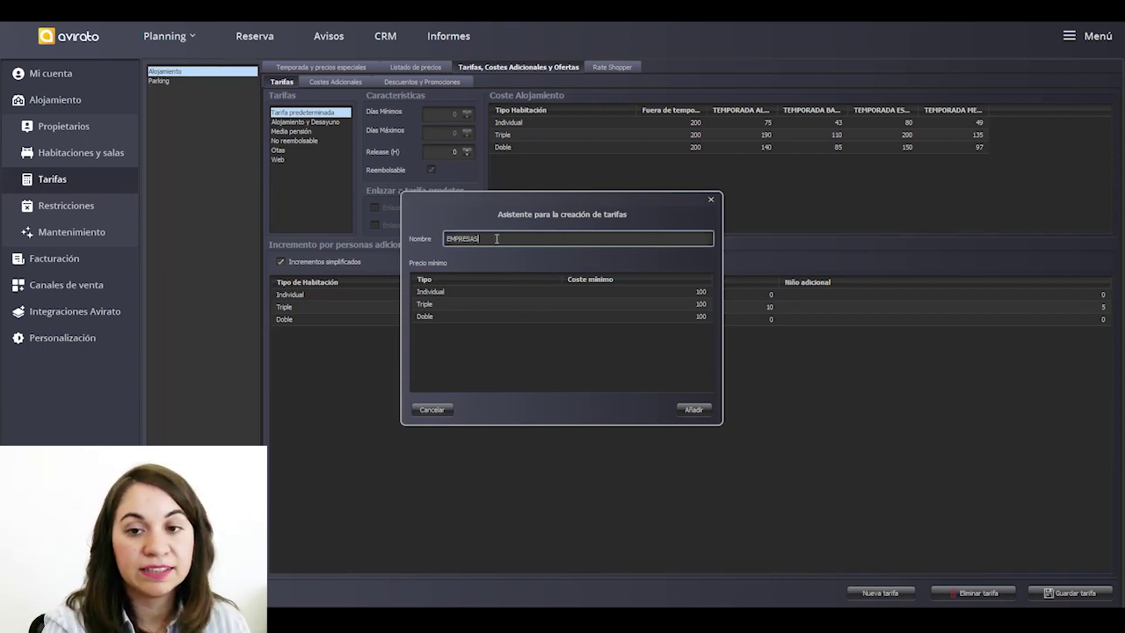
click(693, 412)
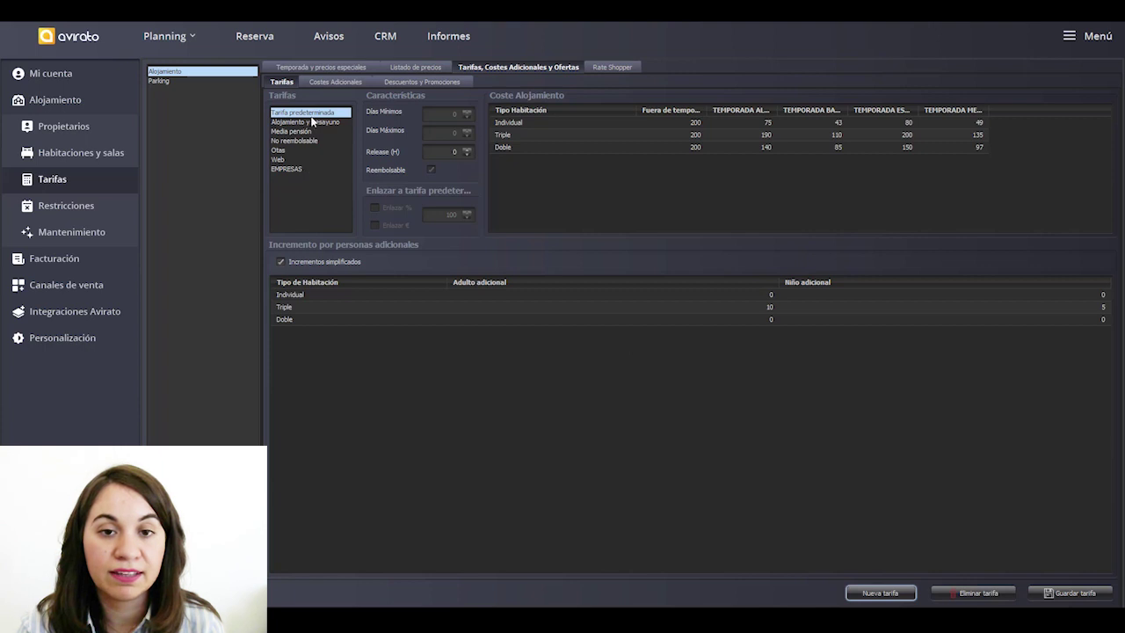
click(282, 169)
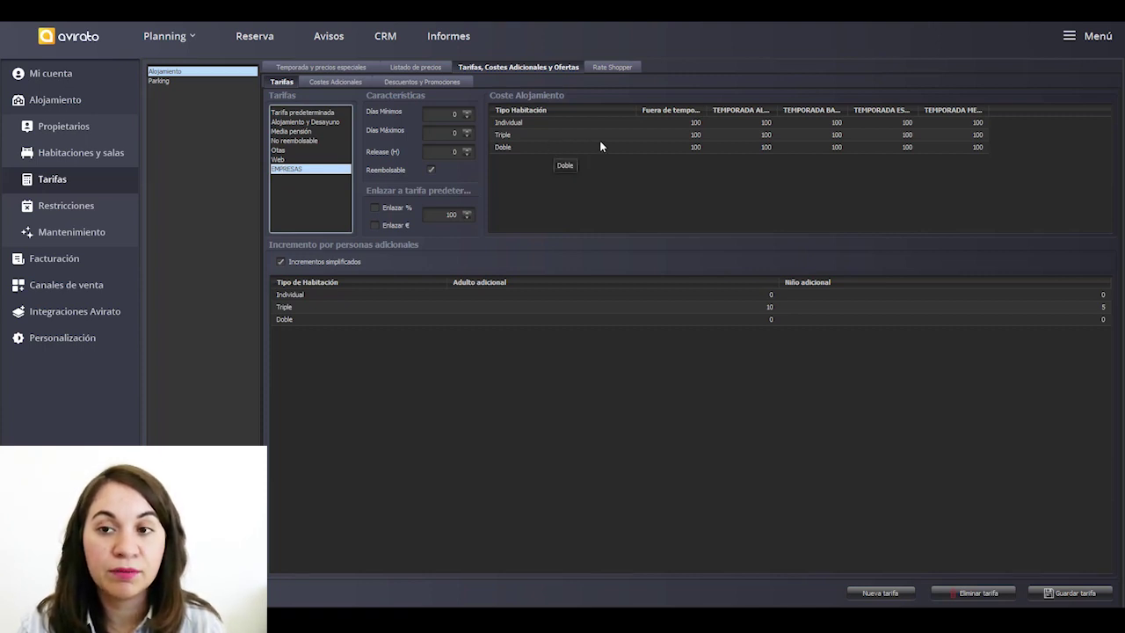
Step: Set the EMPRESAS rate's out-of-season cost for the Individual room type to 150
click(692, 125)
click(694, 124)
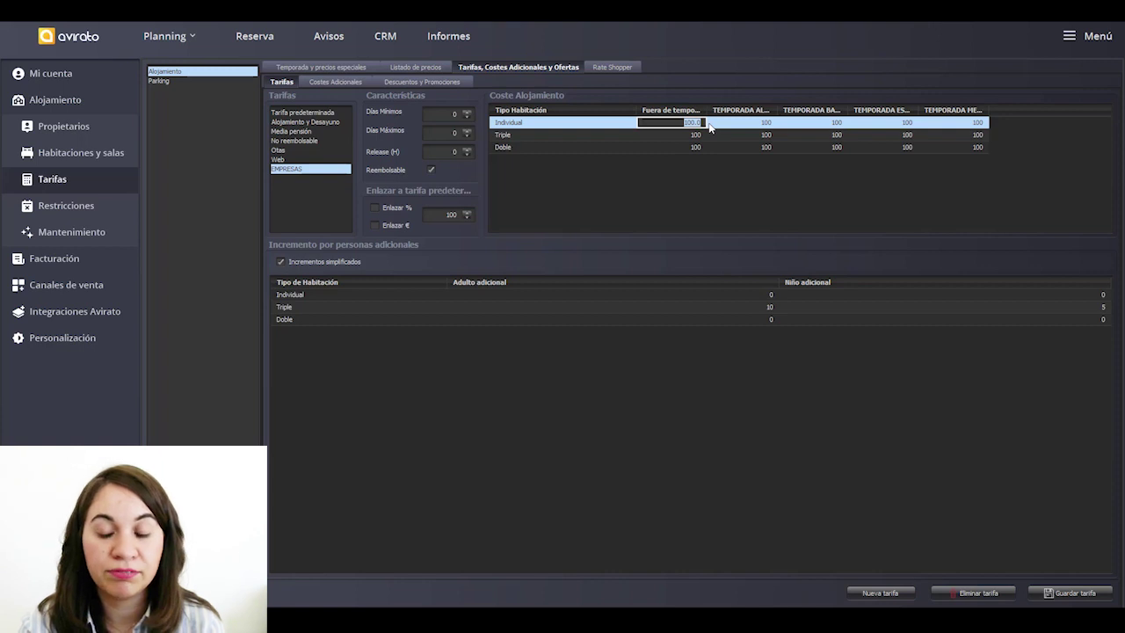
text(150)
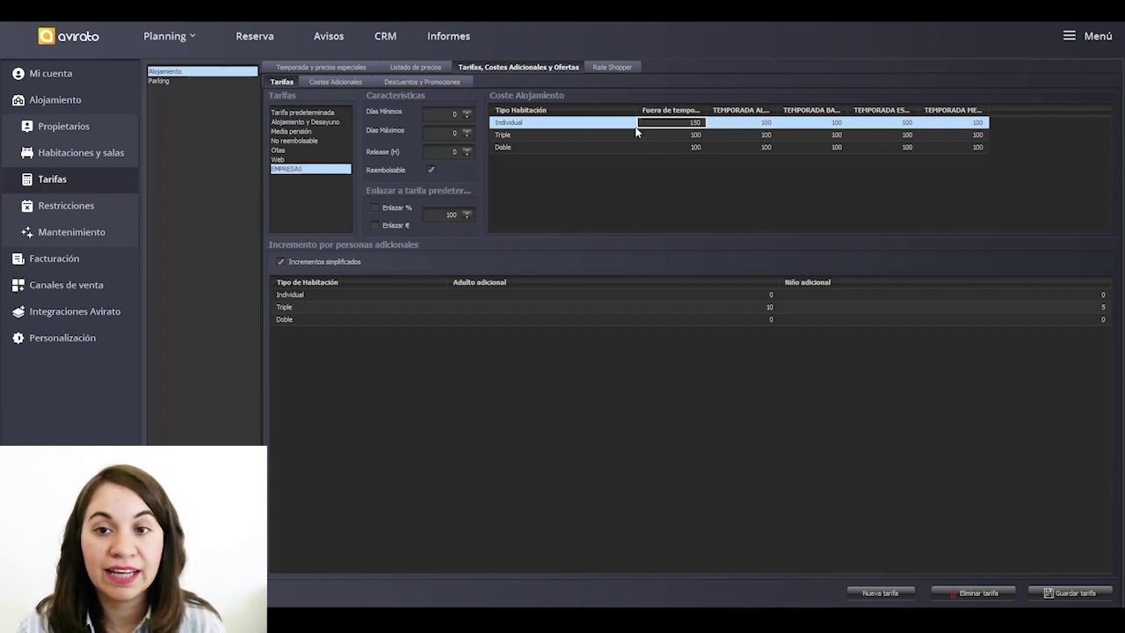
click(575, 134)
click(572, 147)
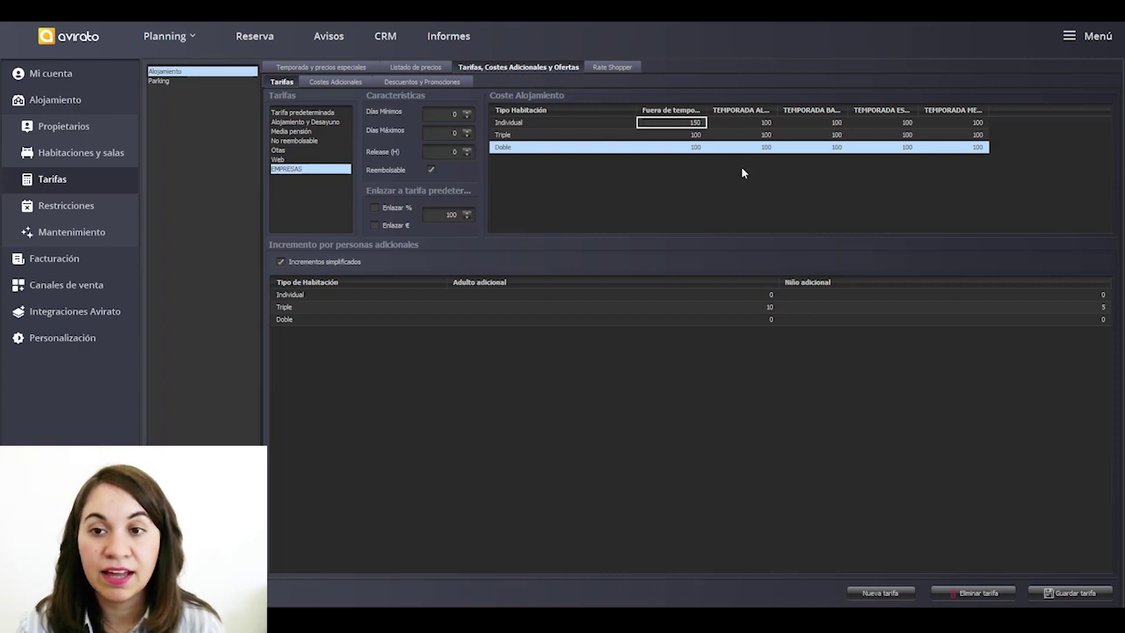
Step: Link the EMPRESAS rate to the default rate by percentage, accepting the price change, and enter 80 as the percentage
click(374, 212)
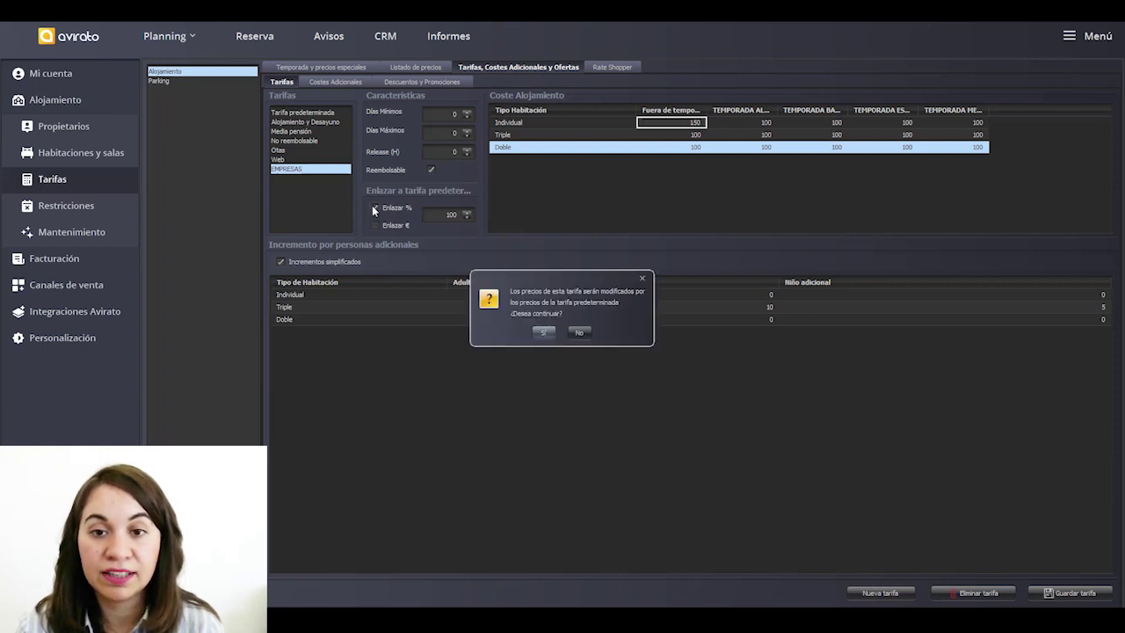
click(542, 330)
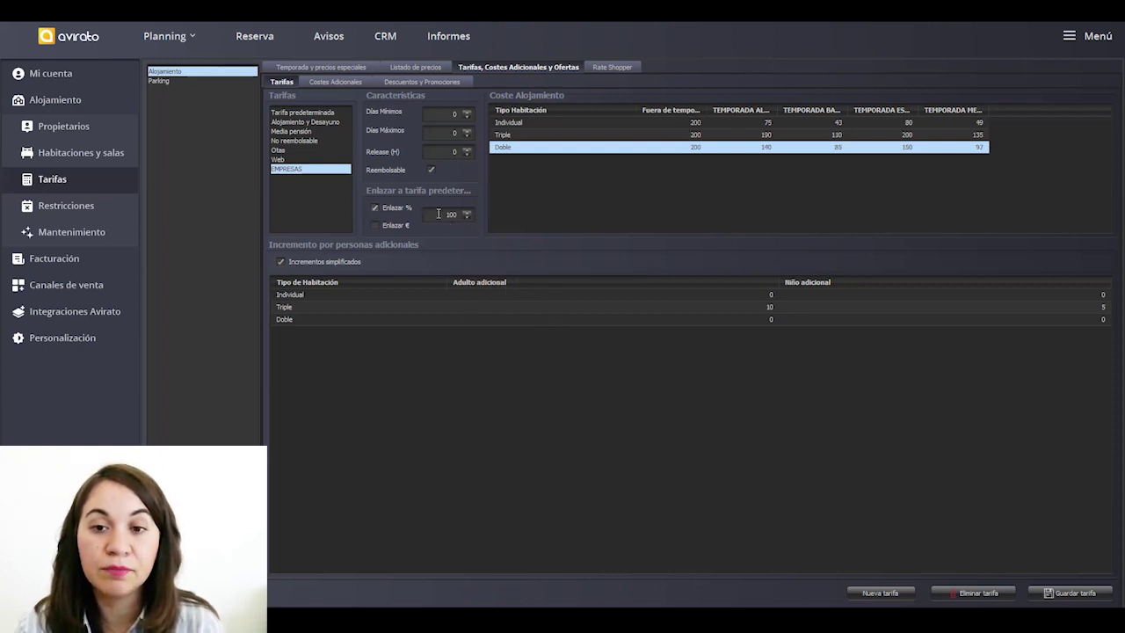
click(470, 215)
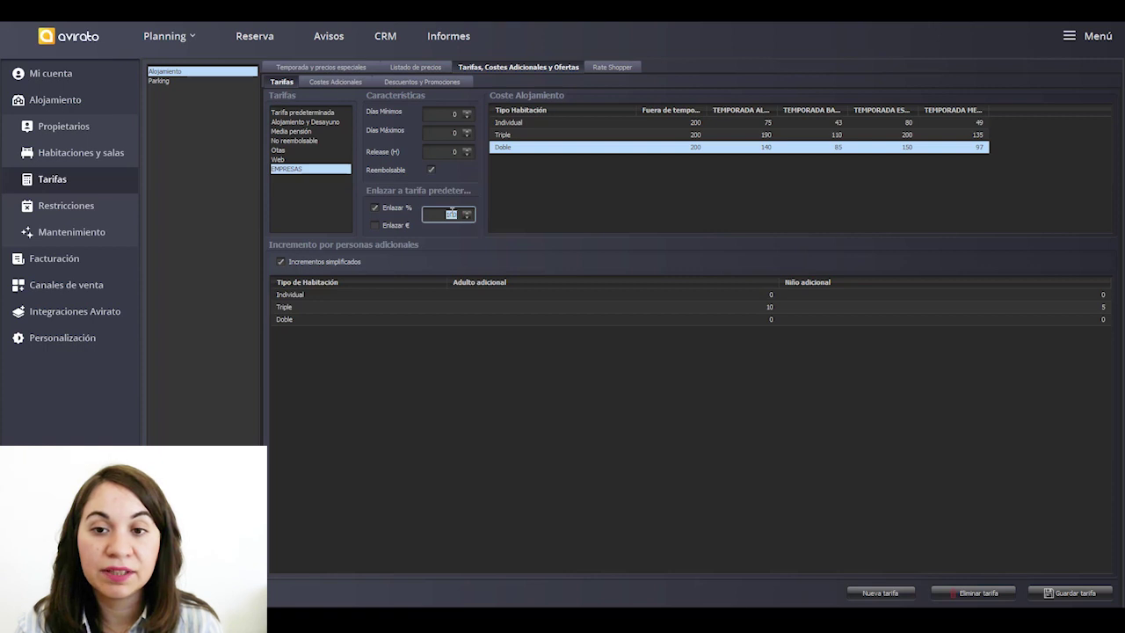
click(446, 216)
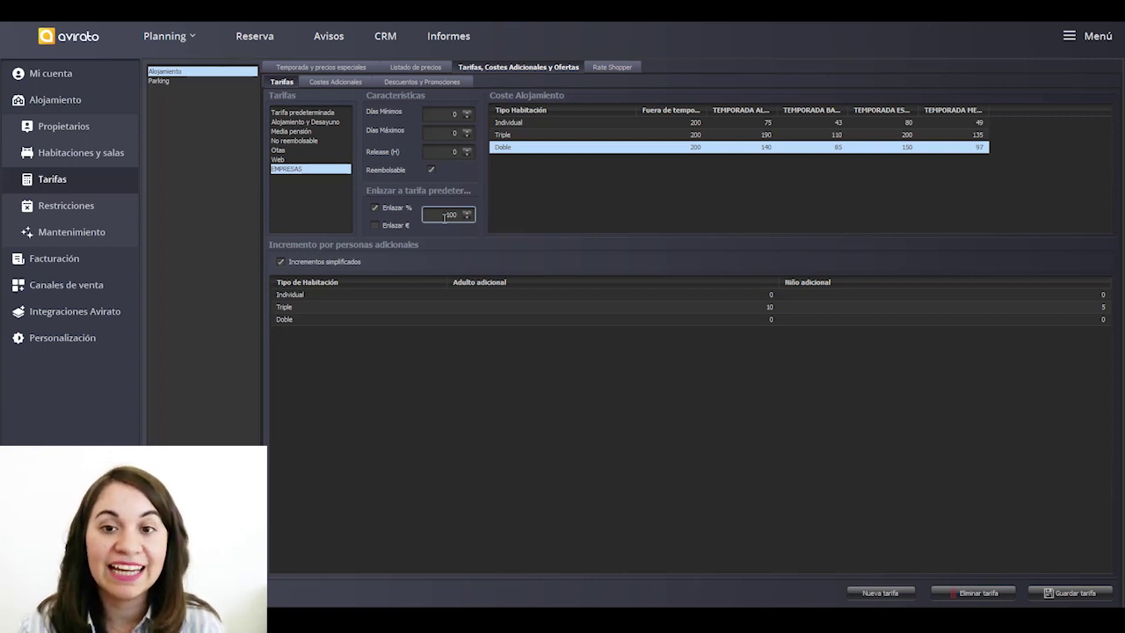
double_click(445, 215)
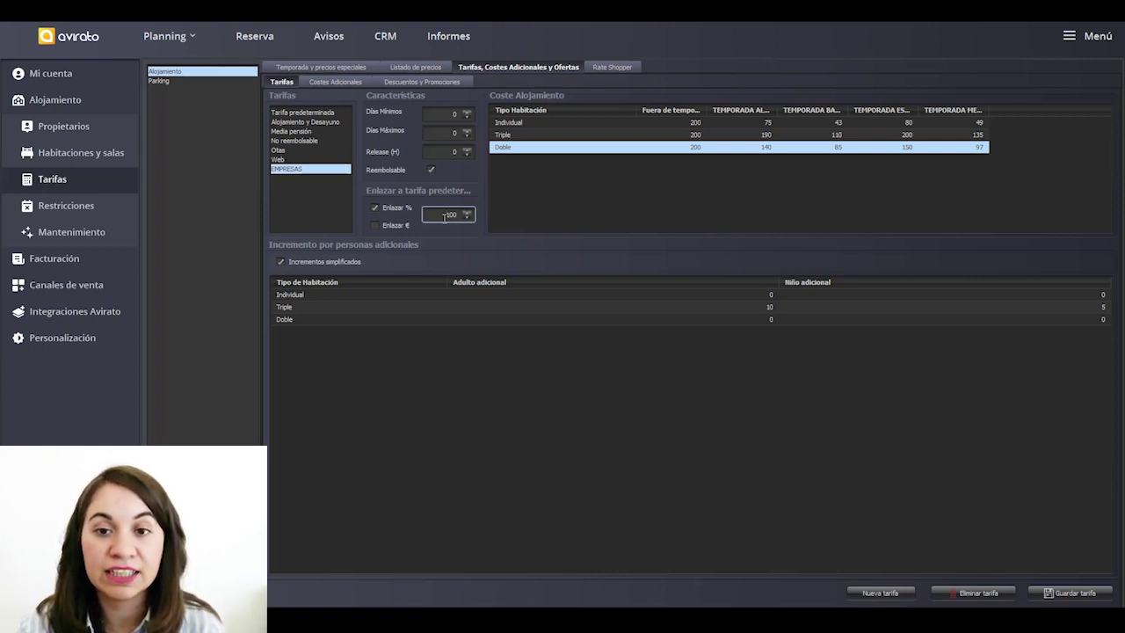
text(80)
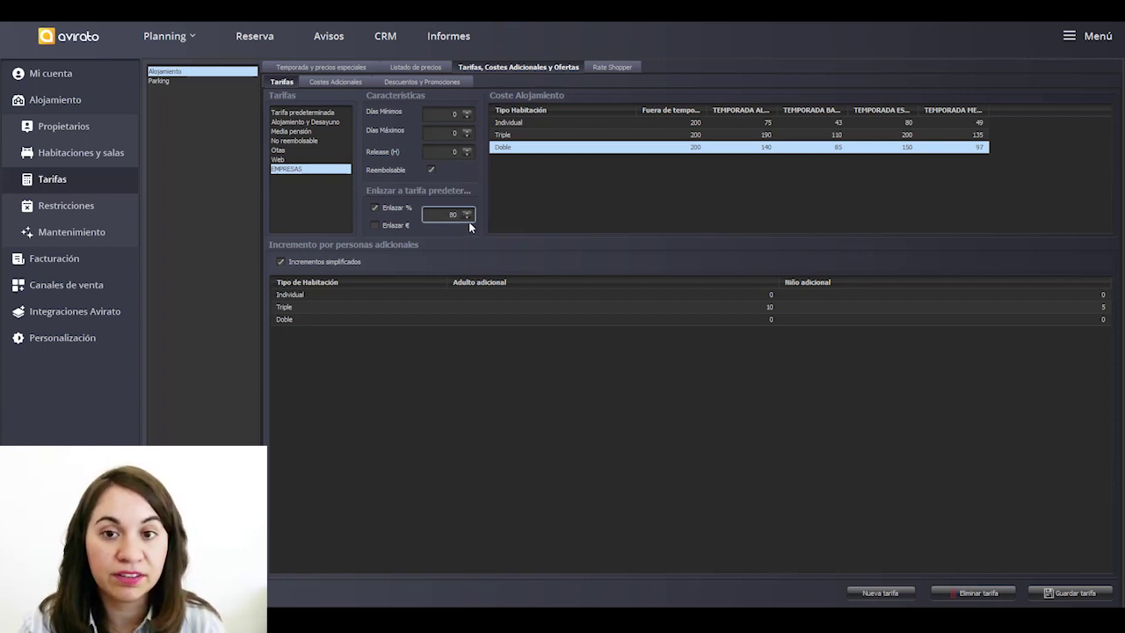
Step: Set the EMPRESAS rate's link percentage to 120 and save the rate, accepting the recalculated prices
double_click(452, 214)
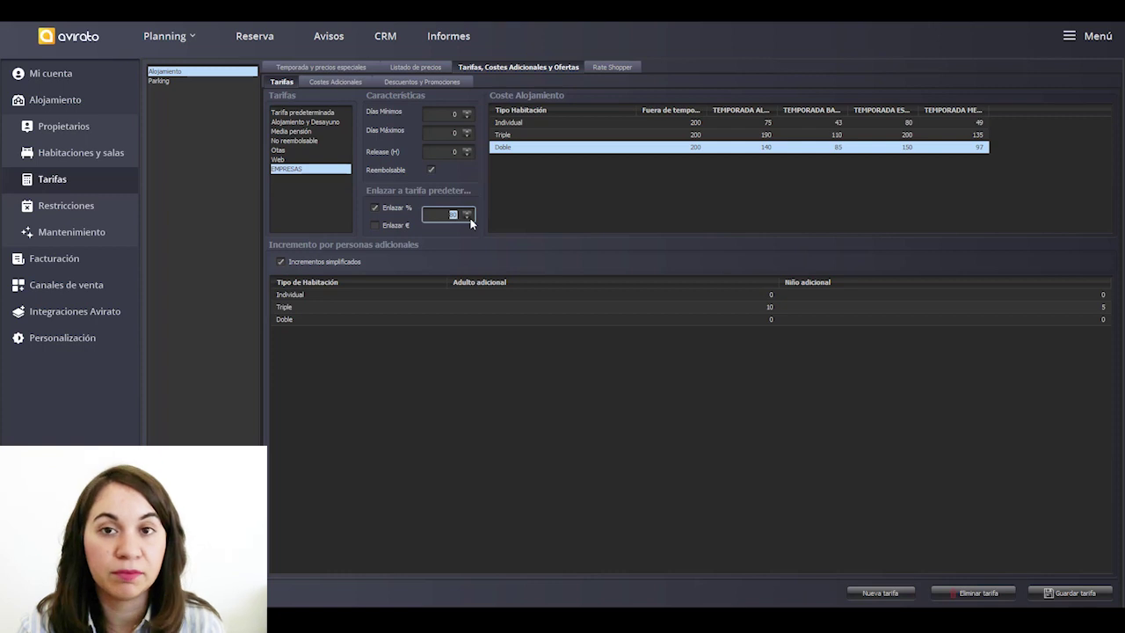
text(12)
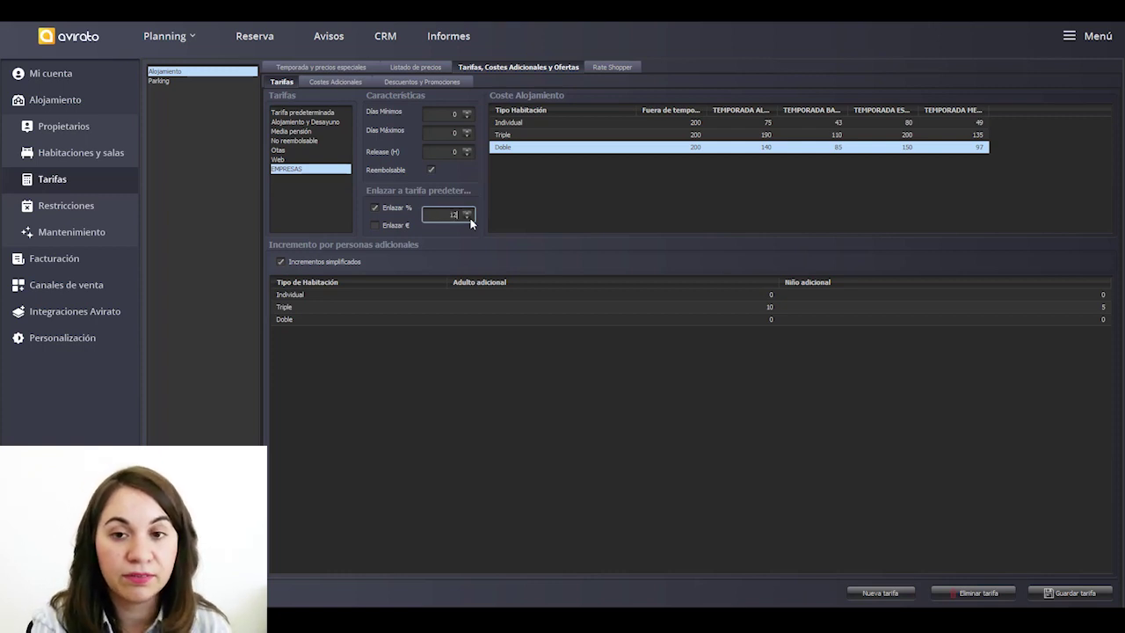
text(0)
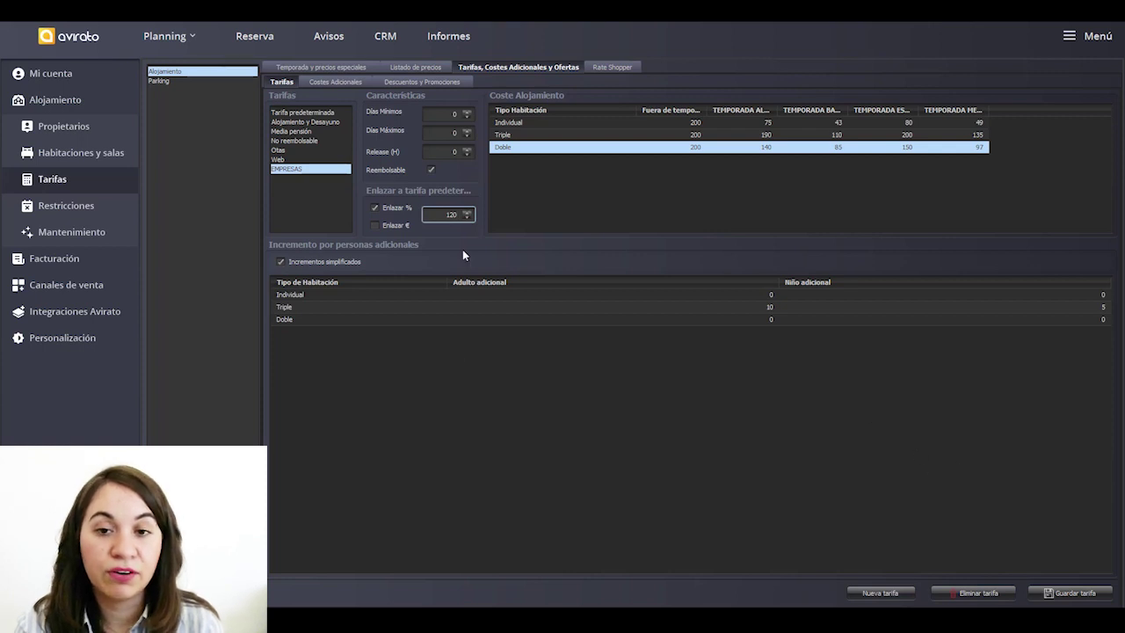
click(1065, 596)
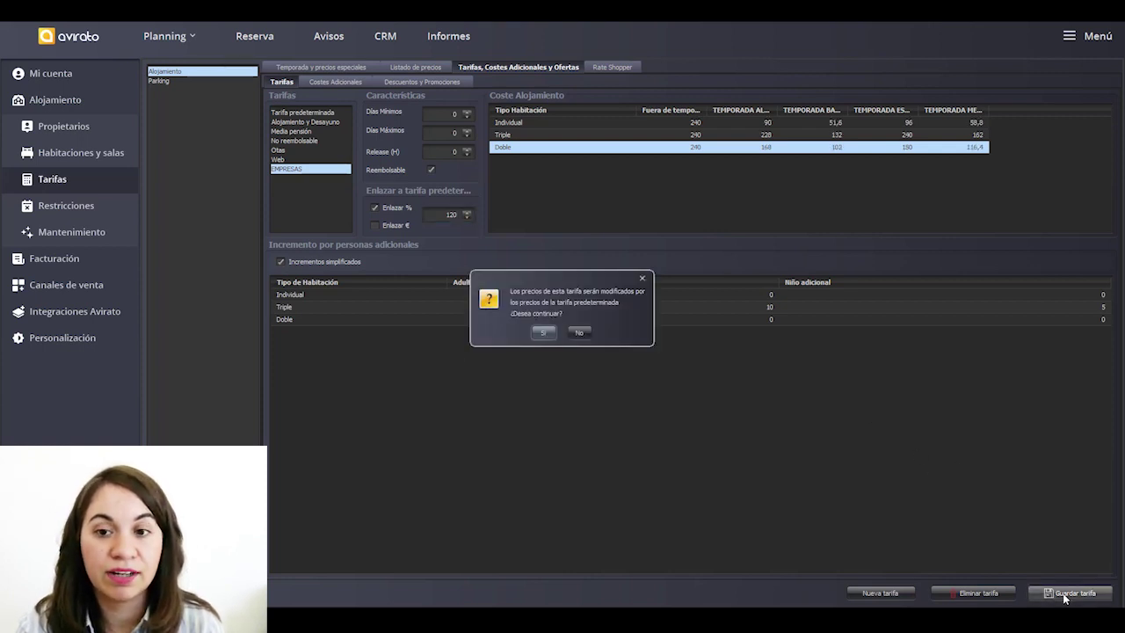
click(543, 332)
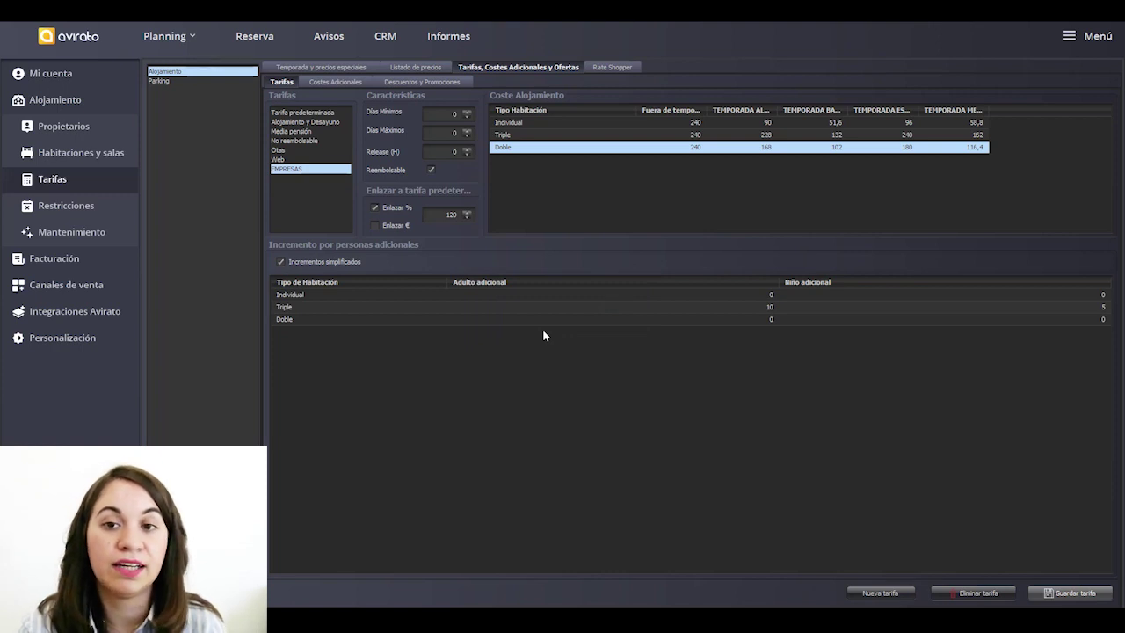
click(544, 332)
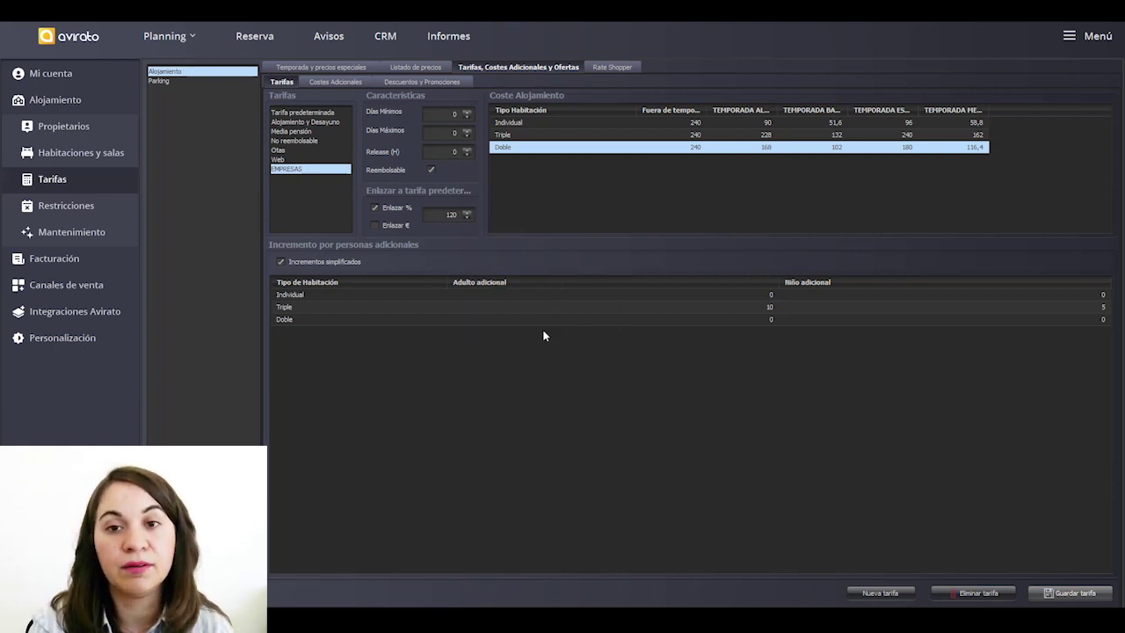
Step: Compare the accommodation costs and characteristics of the default, EMPRESAS and Web rates
click(320, 114)
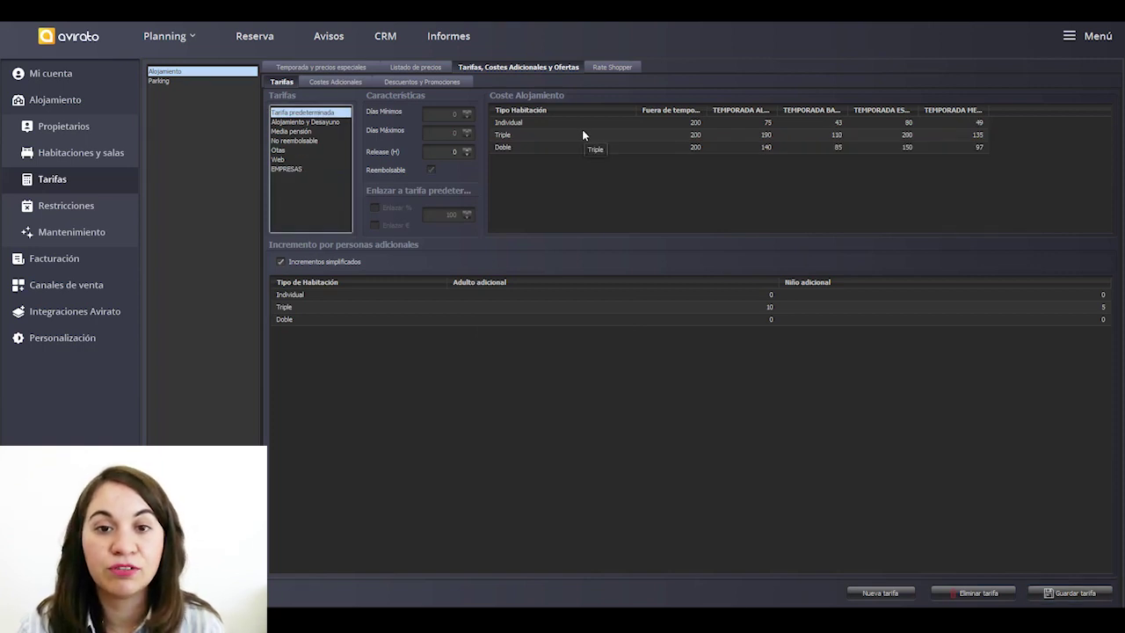
click(286, 171)
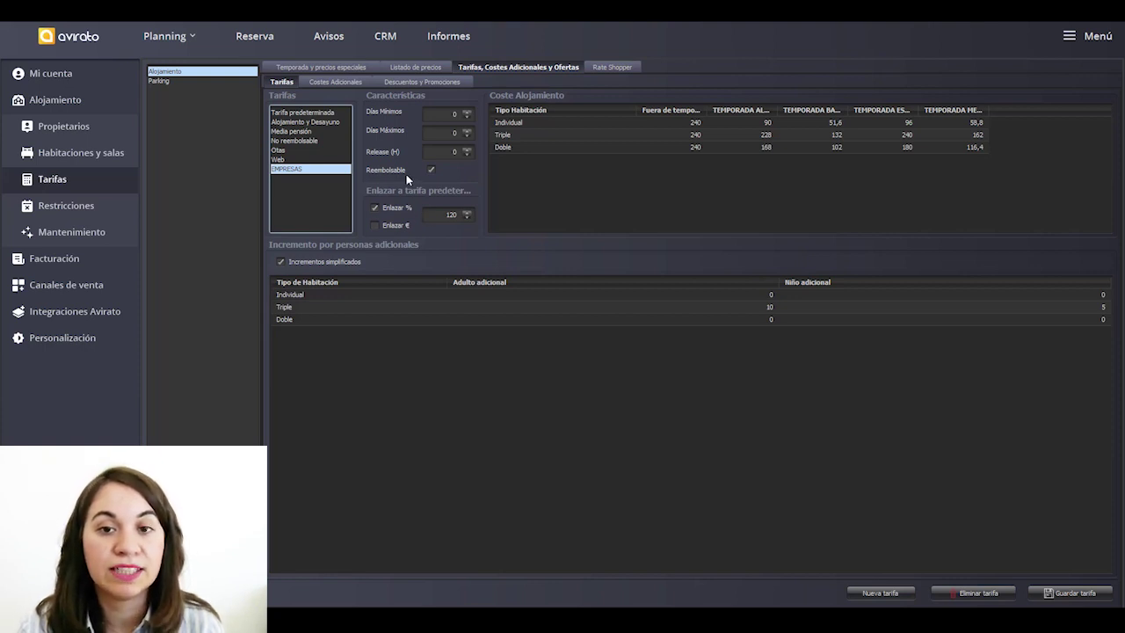
click(446, 112)
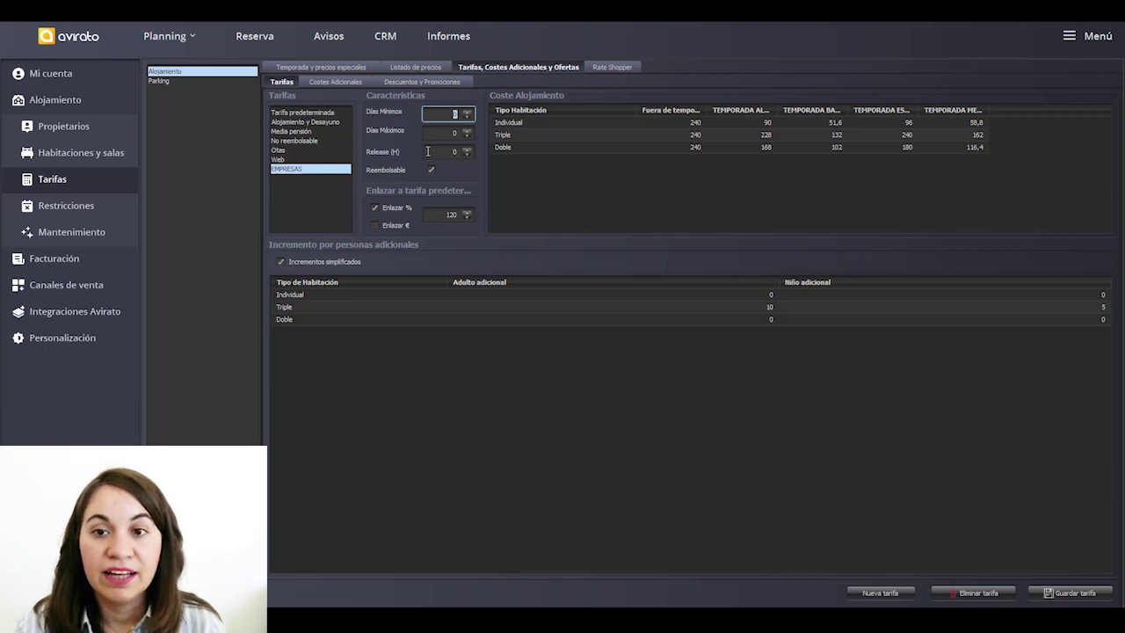
mouse_move(428, 152)
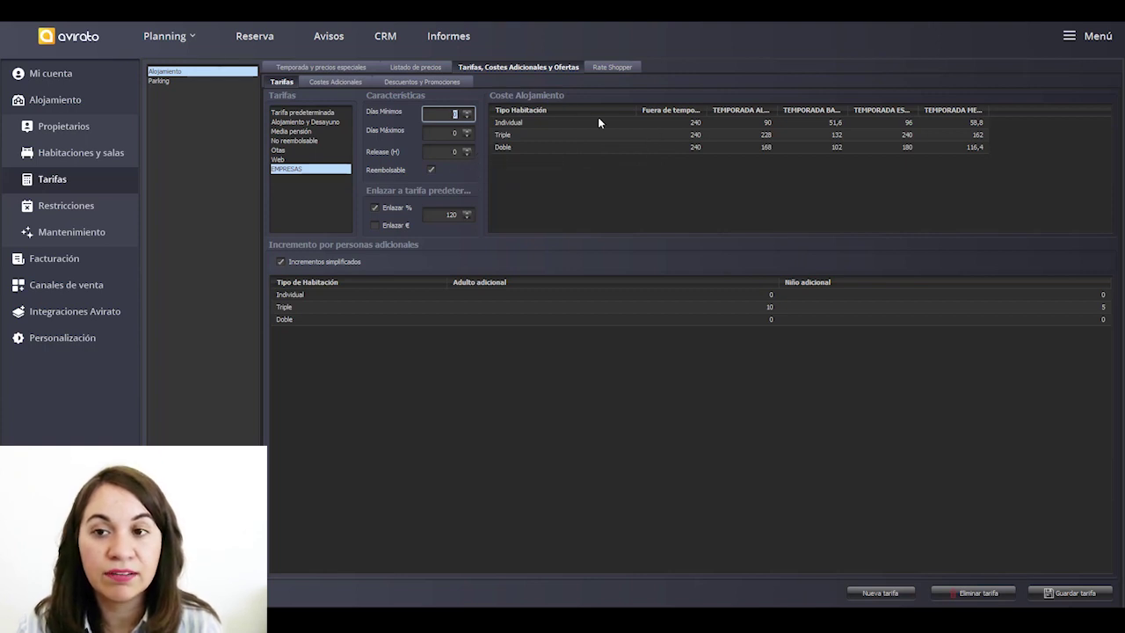
click(283, 159)
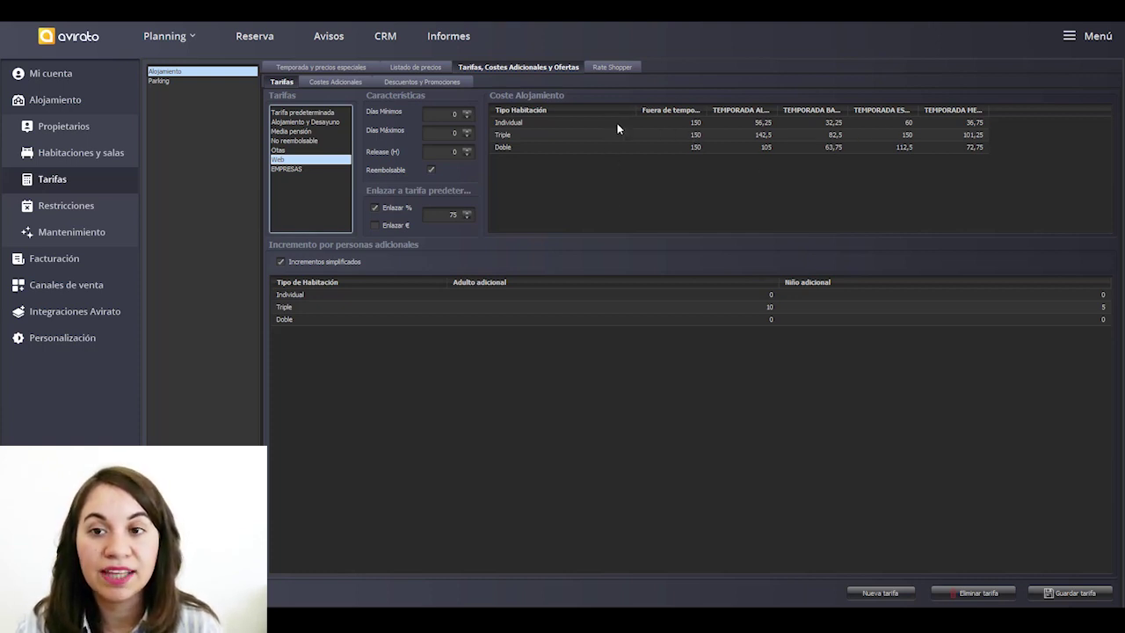
Step: In the seasons and special prices calendar, enter PROMOCIÓN as the name for a new season
click(336, 65)
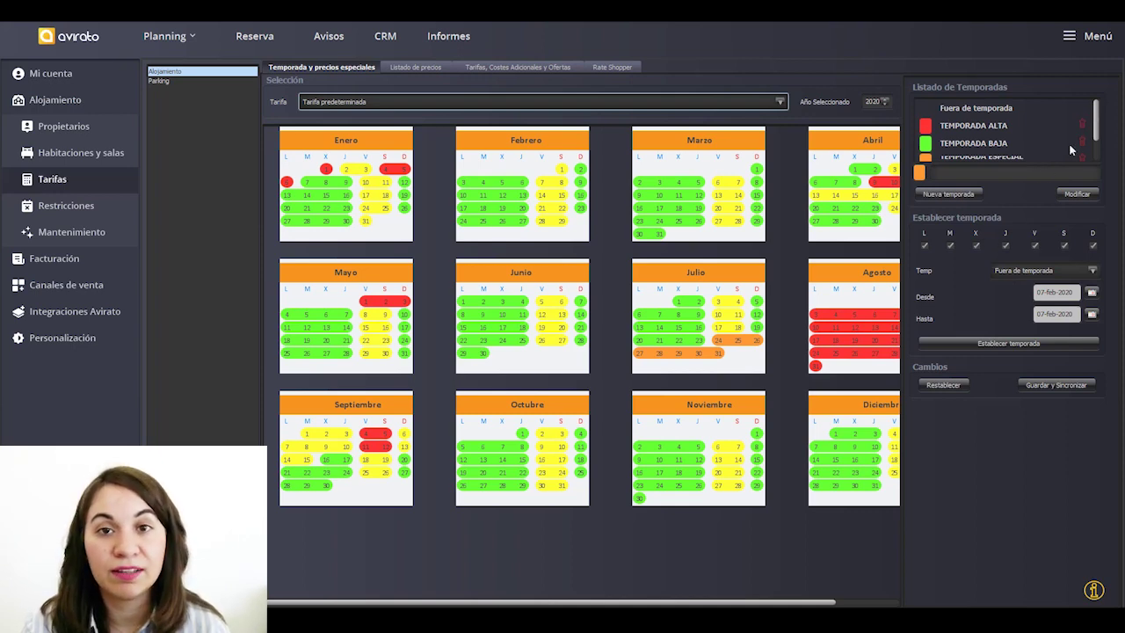
drag(1097, 112, 1097, 150)
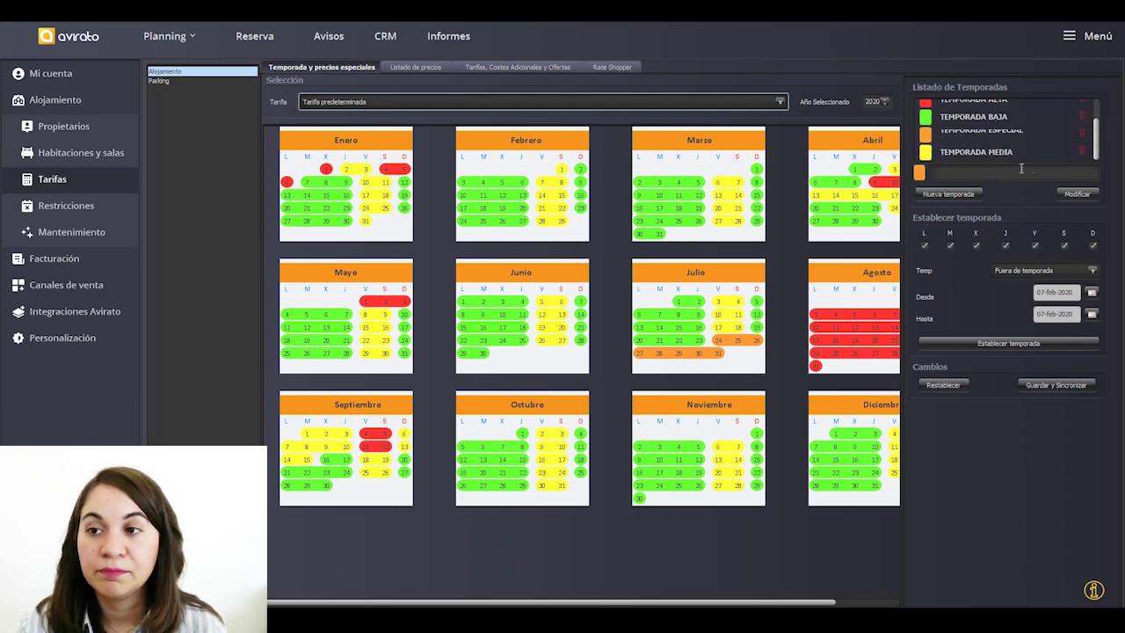
click(968, 171)
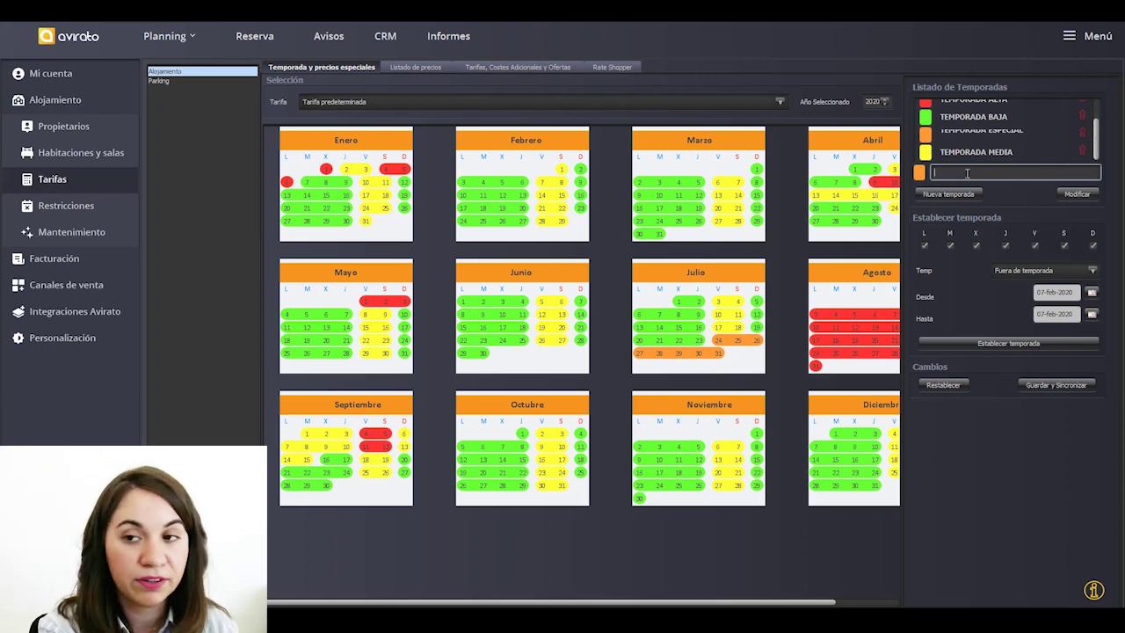
text(PROMOCIÓN)
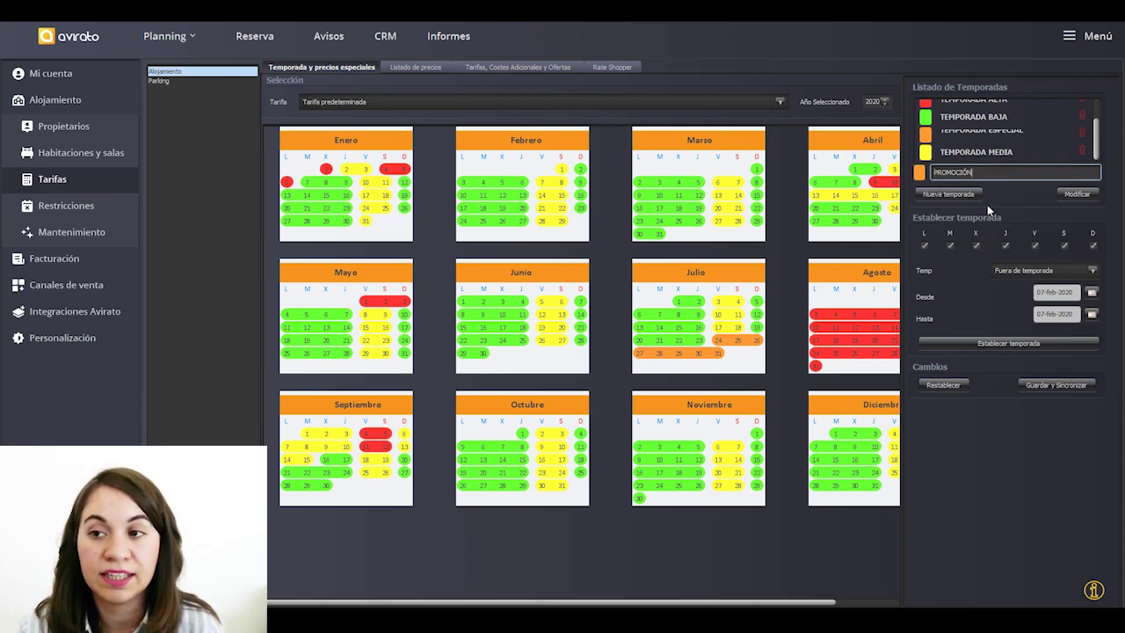
Step: Choose a teal green colour for the PROMOCIÓN season and add it to the season list
drag(982, 170, 915, 176)
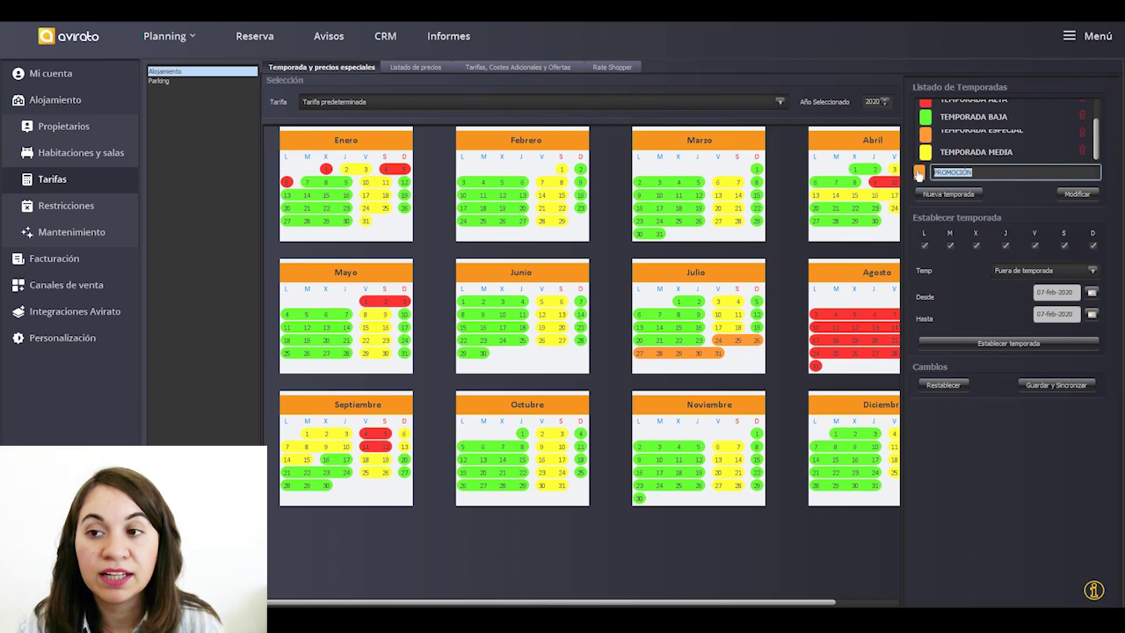
click(918, 173)
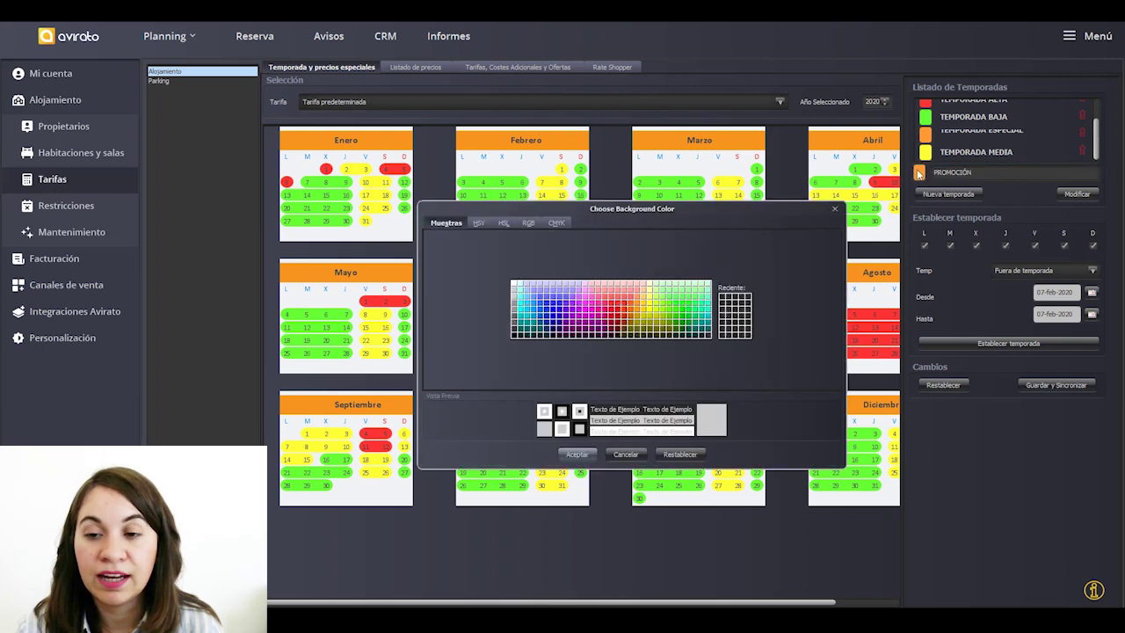
click(694, 319)
click(704, 322)
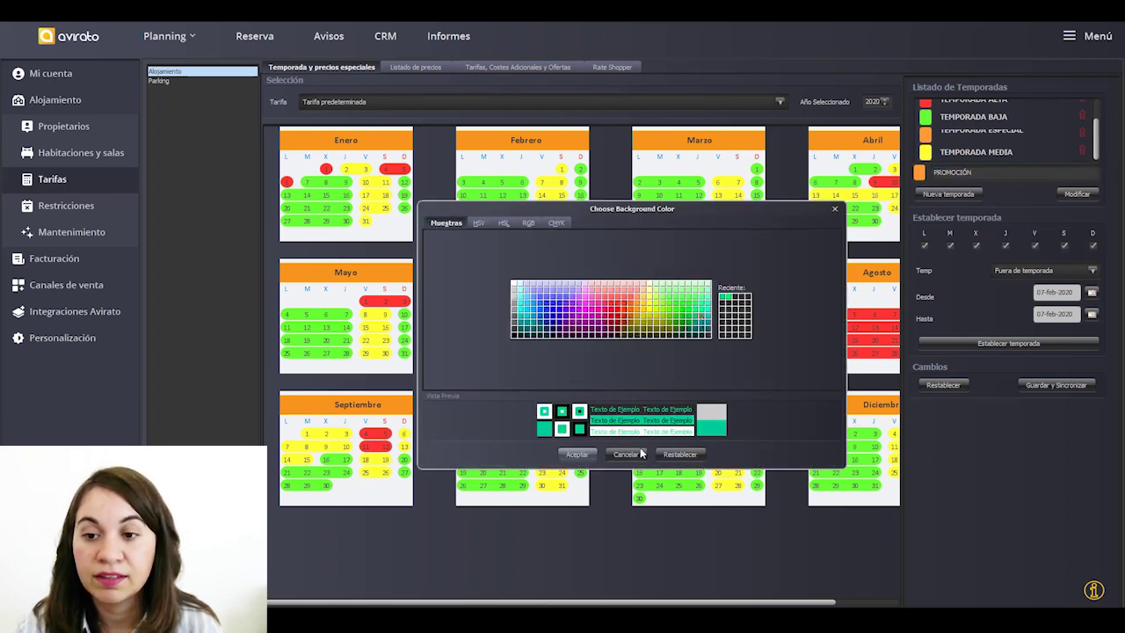
click(577, 455)
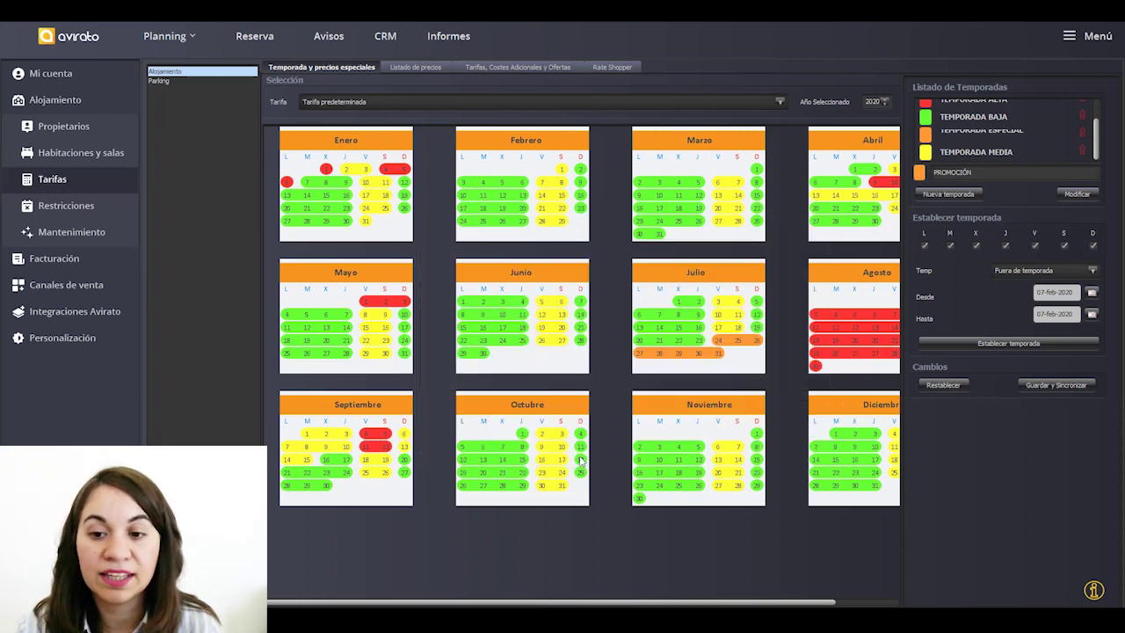
click(944, 196)
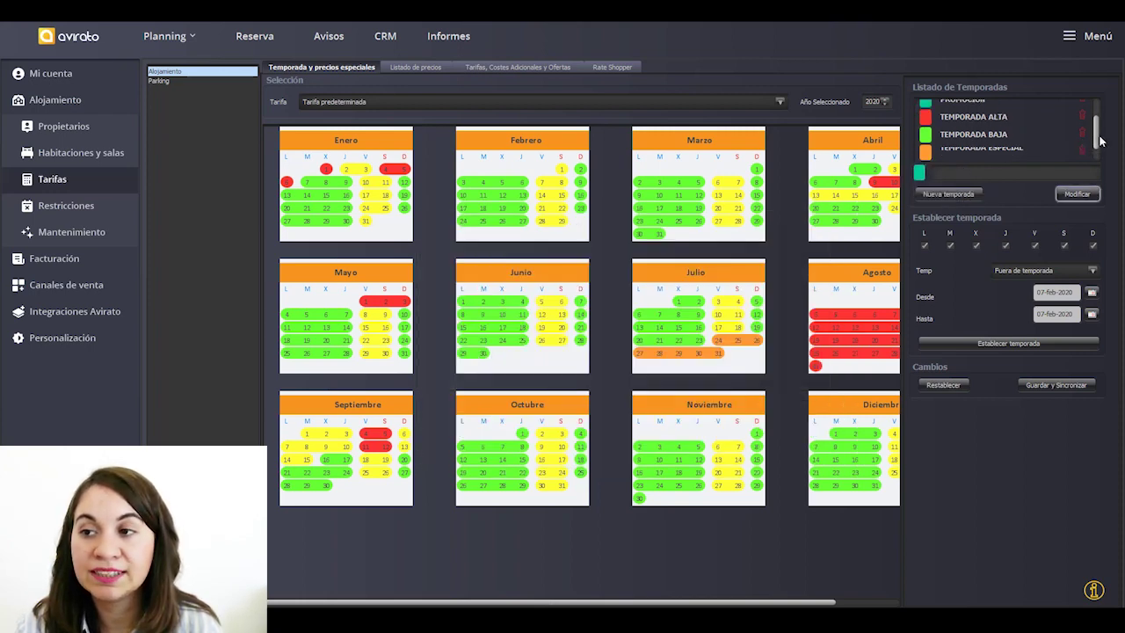
Step: Mark 17 and 18 February 2020 individually as PROMOCIÓN days in the default rate's calendar
drag(1099, 139, 1113, 117)
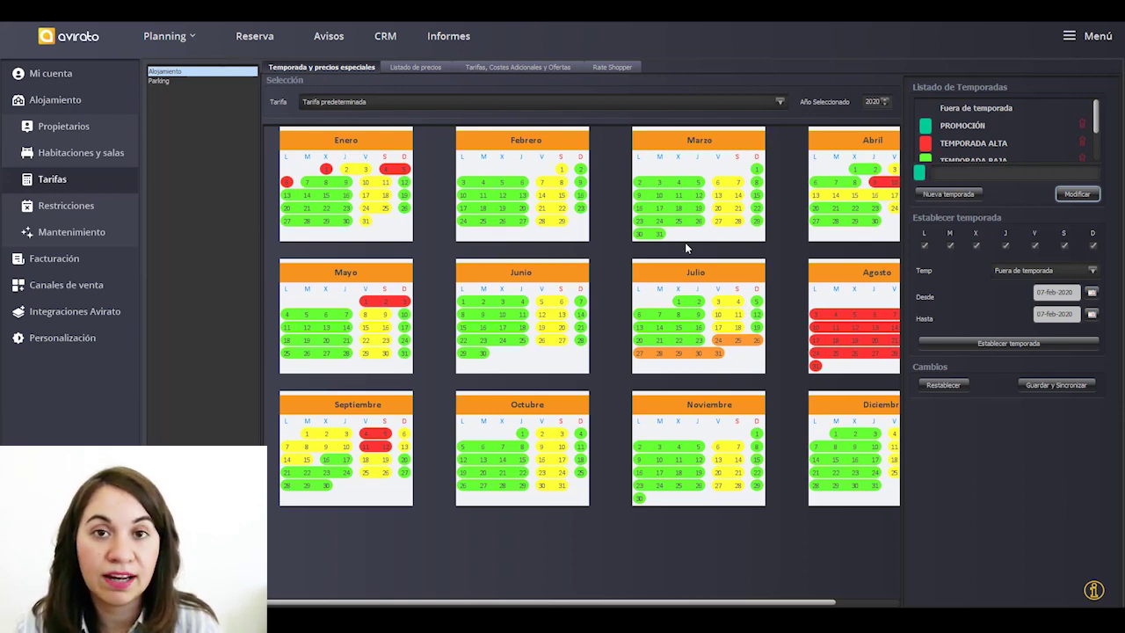
click(464, 209)
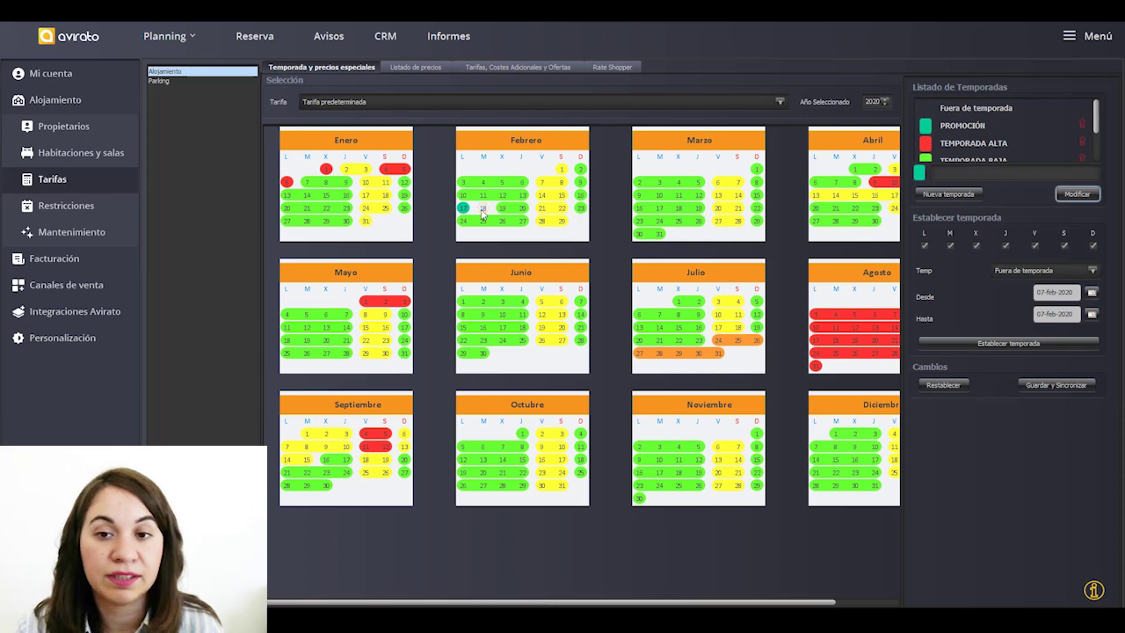
click(483, 211)
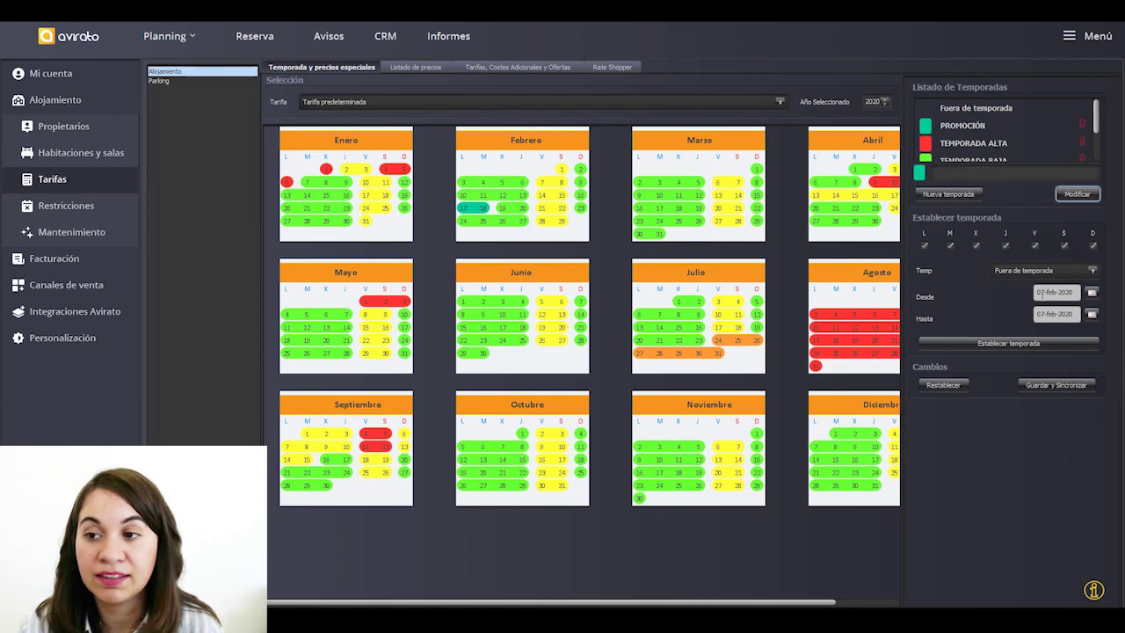
Step: Apply the PROMOCIÓN season to 1 through 29 February 2020 and review the default rate's accommodation costs for it
click(1027, 275)
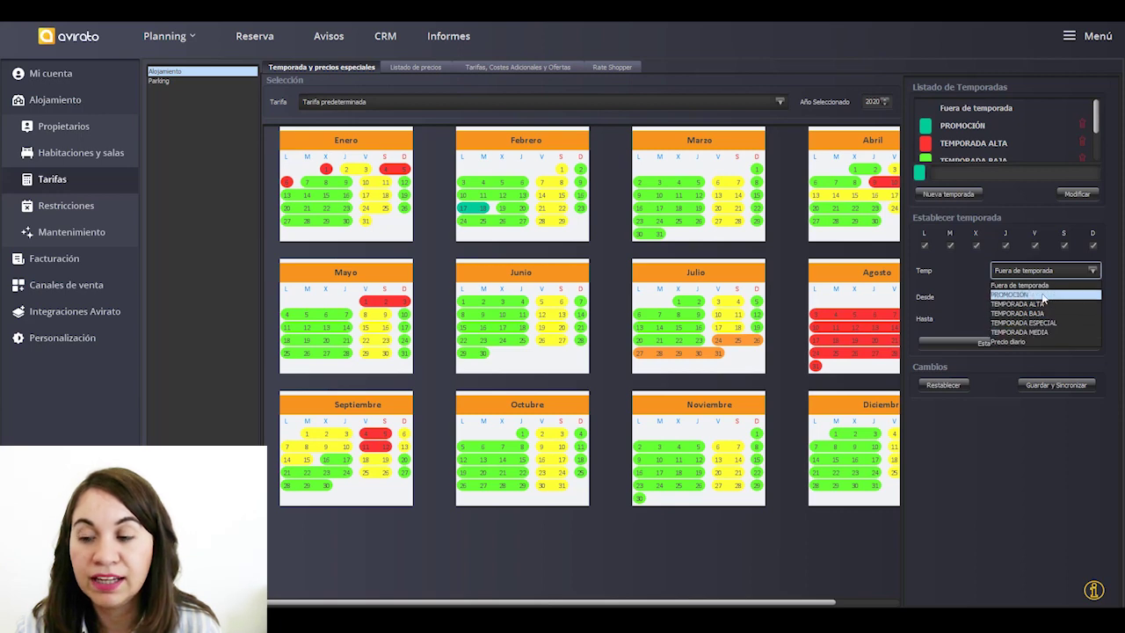
click(1036, 295)
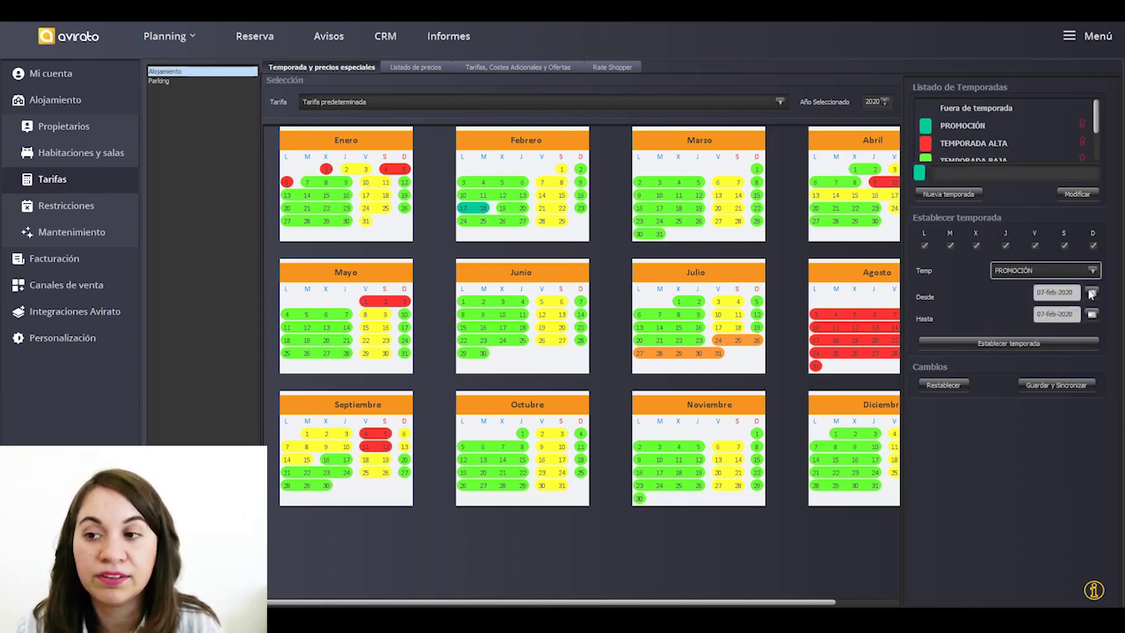
click(1092, 293)
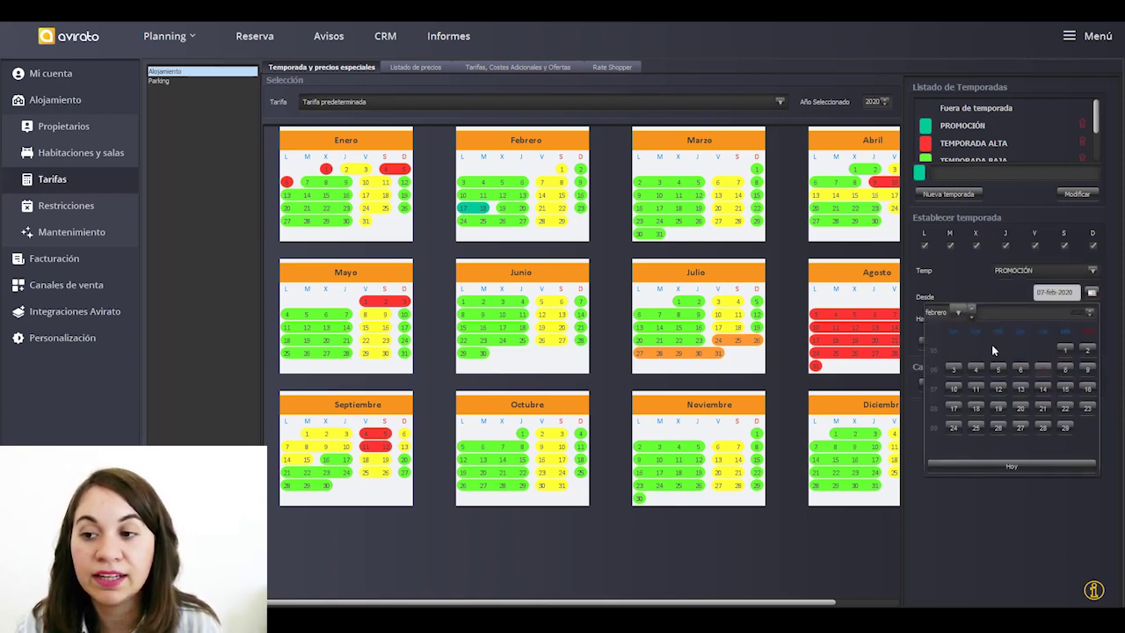
click(1066, 349)
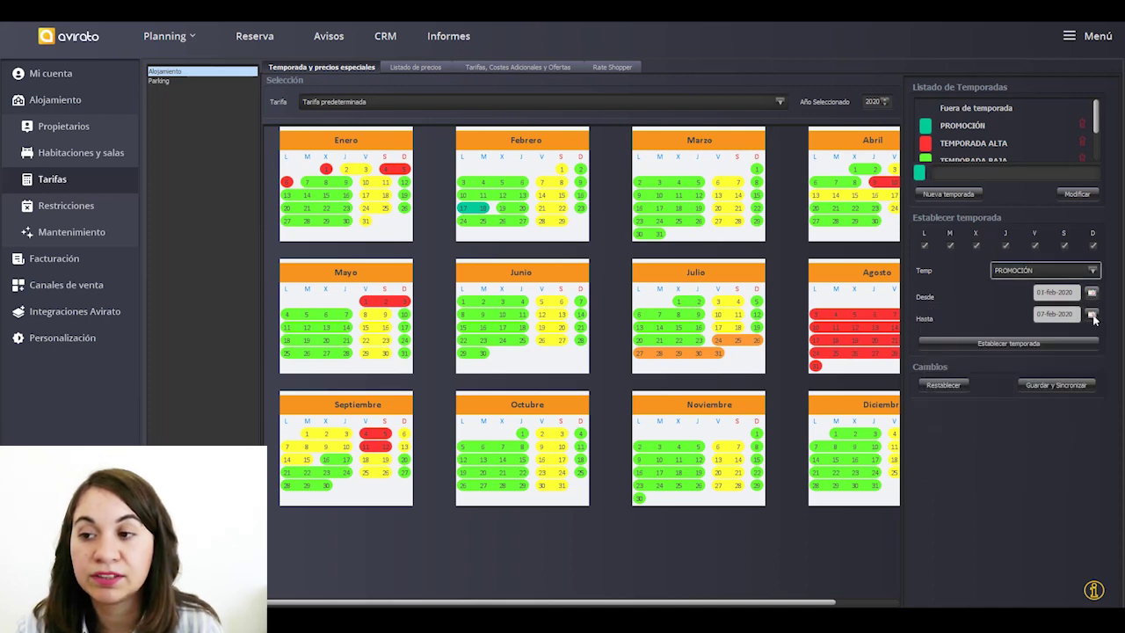
click(1092, 315)
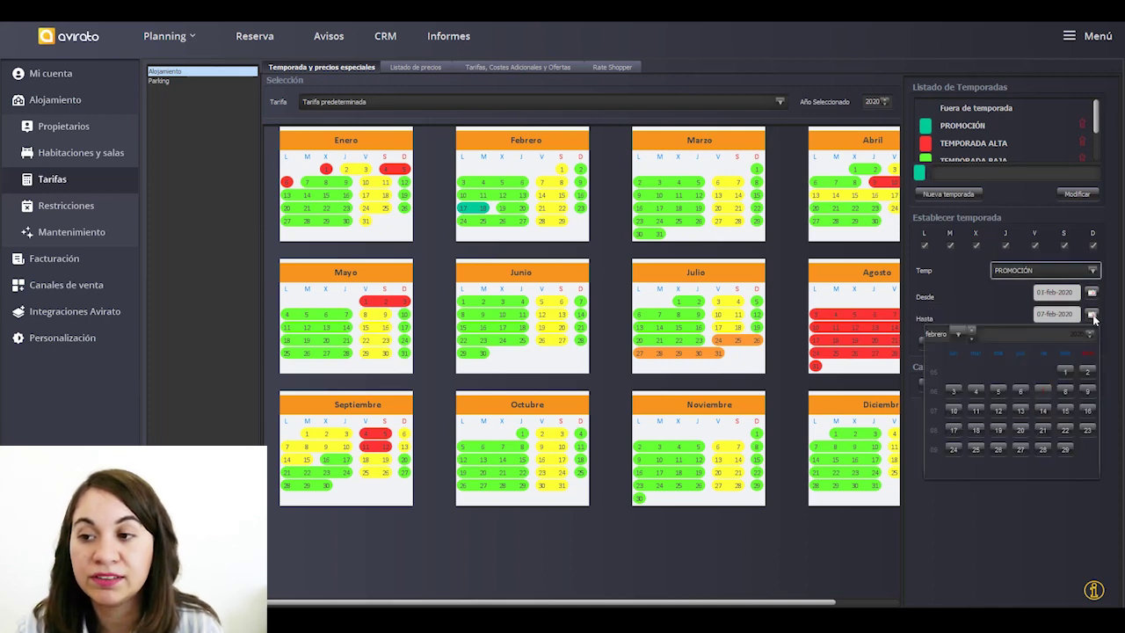
click(1065, 450)
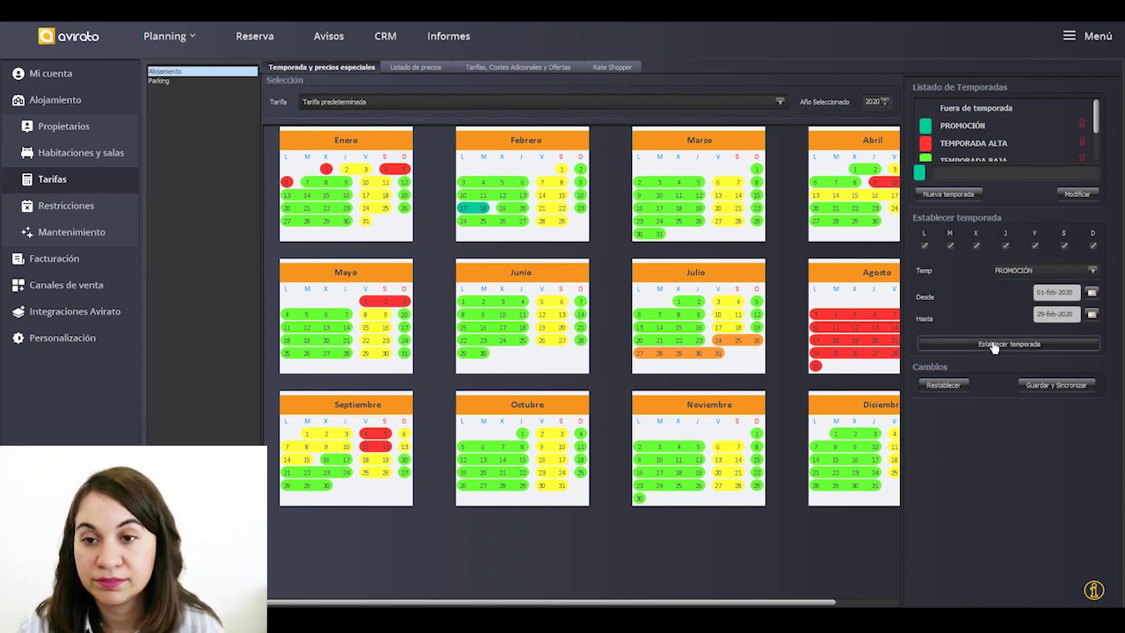
click(993, 344)
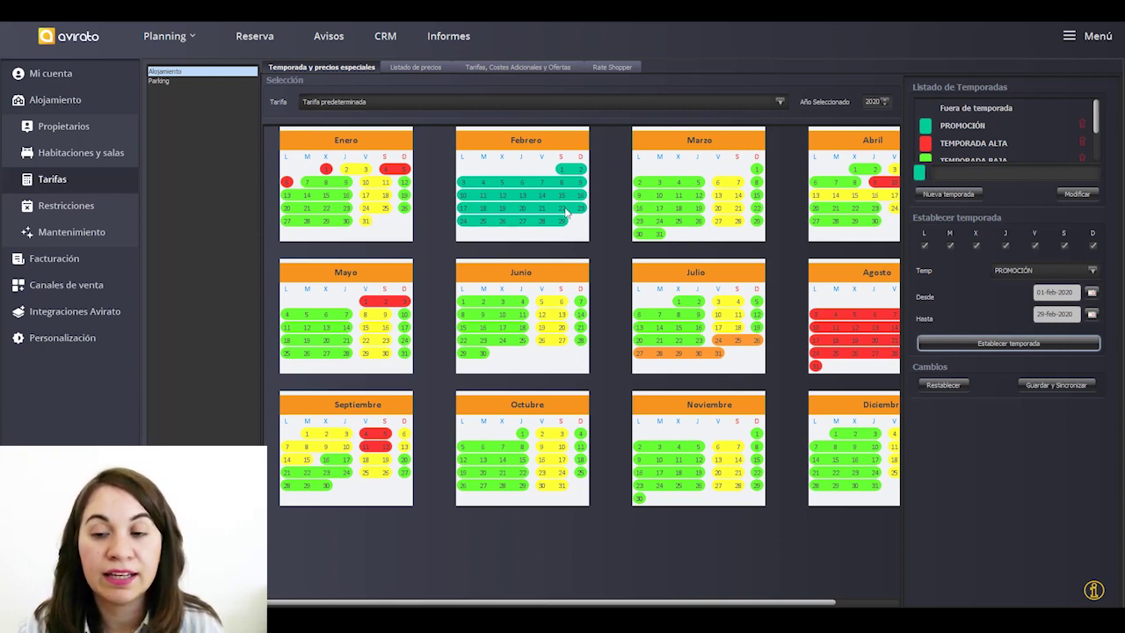
click(489, 71)
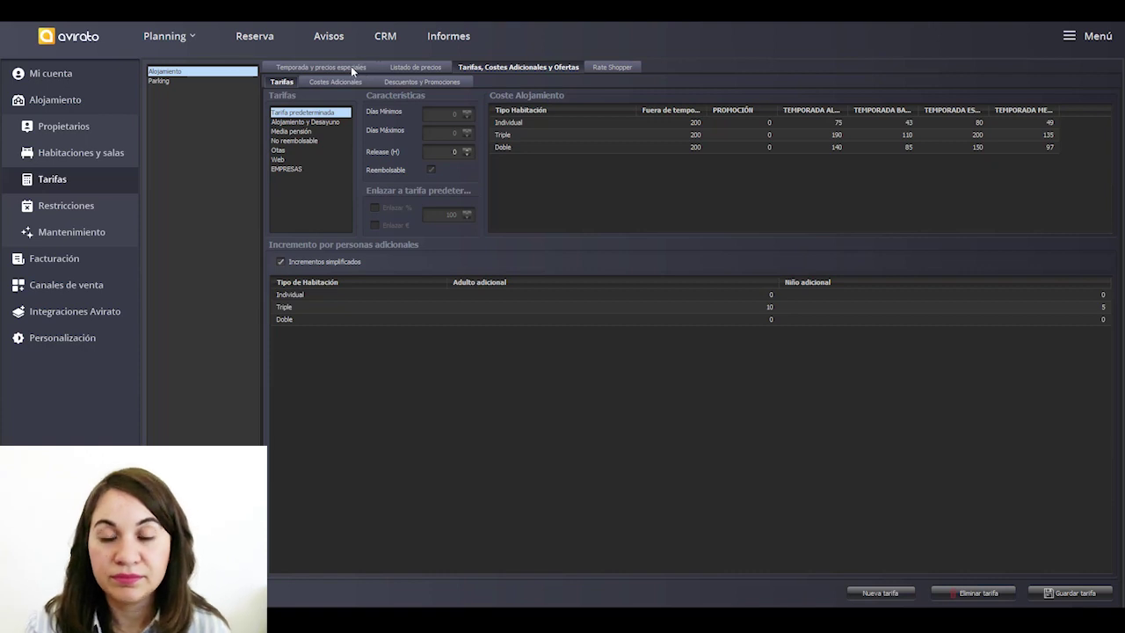
click(295, 69)
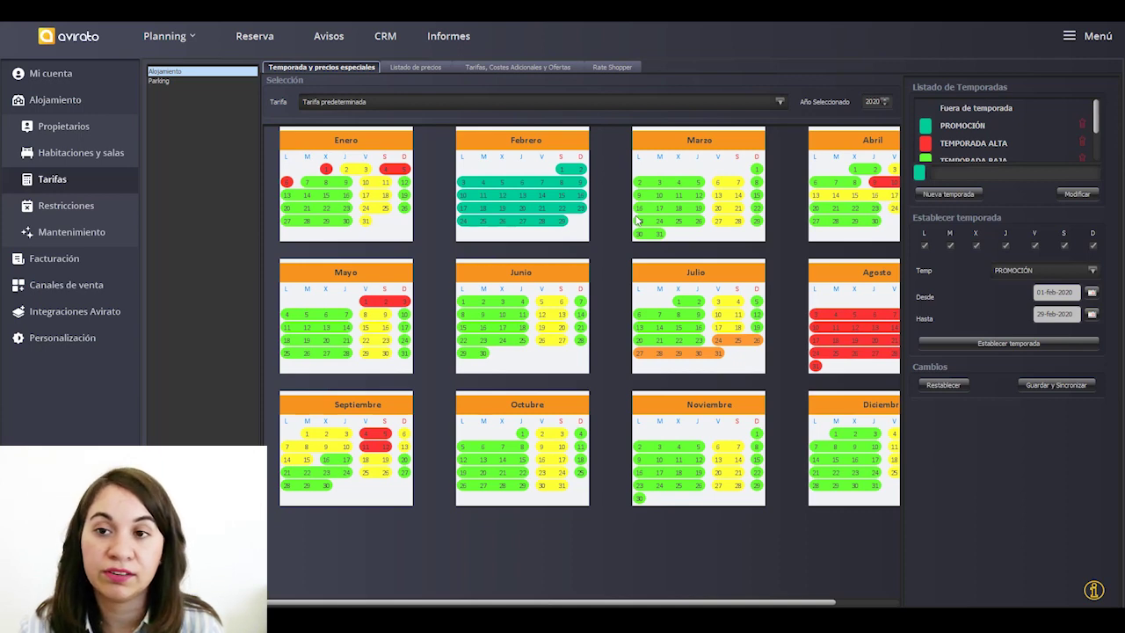
Step: For the EMPRESAS rate, establish a daily price (Precio diario) from 29 February to 29 February 2020
click(641, 106)
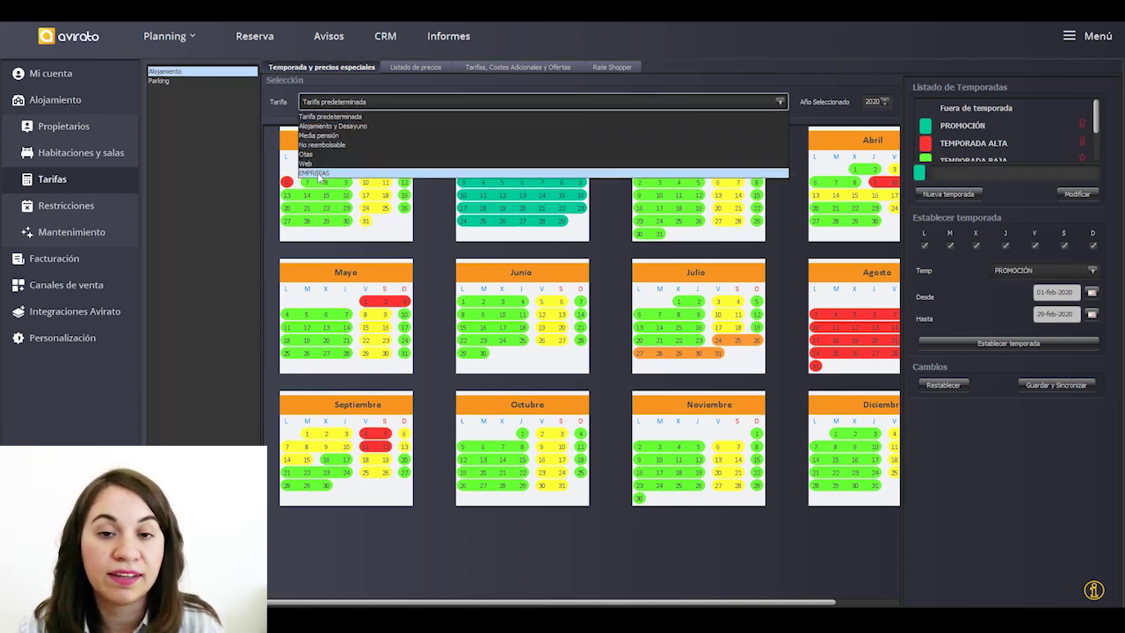
click(319, 173)
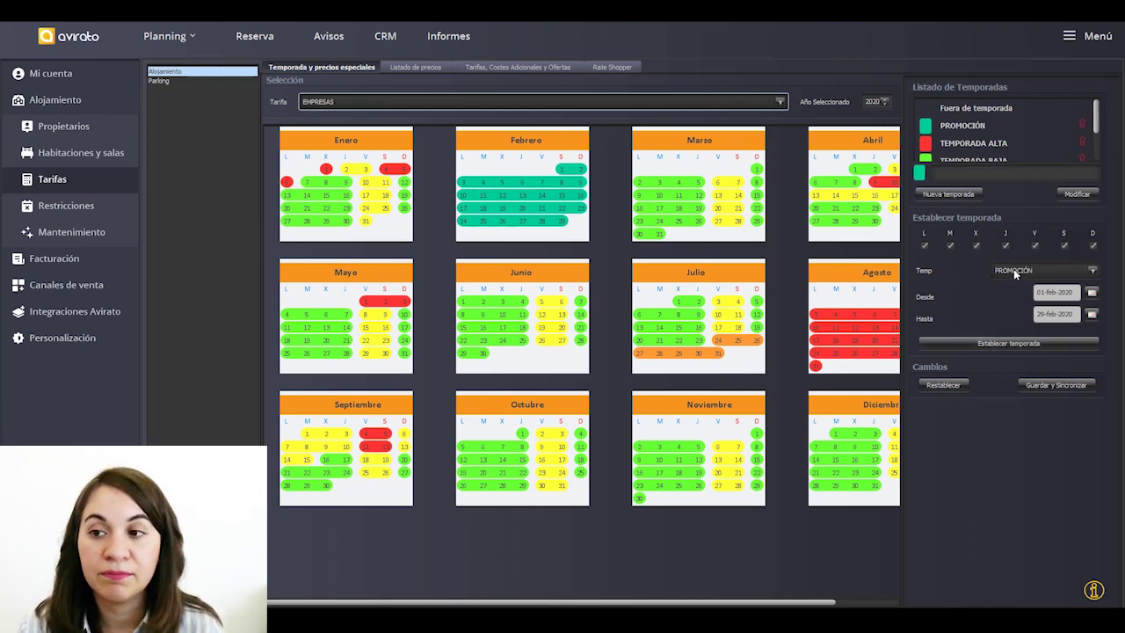
click(1092, 271)
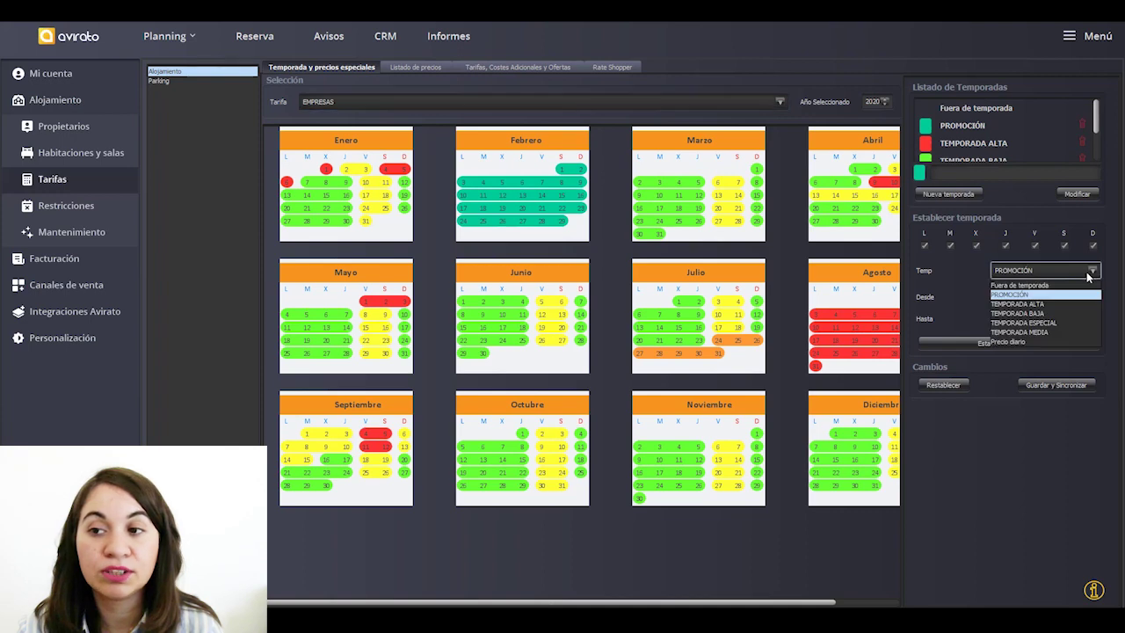
click(1016, 342)
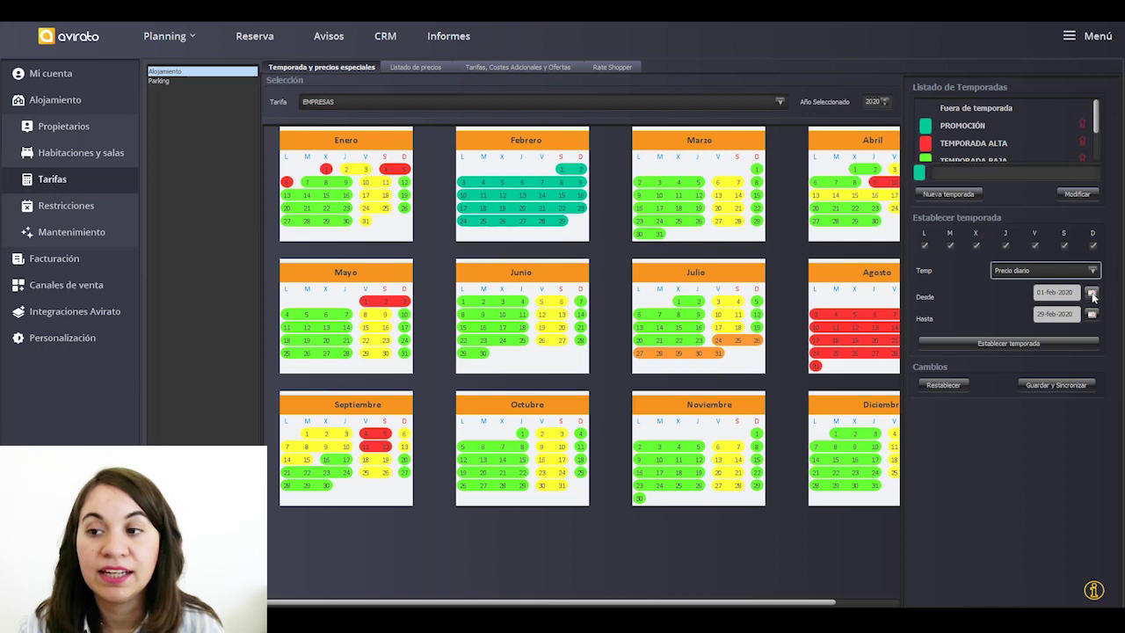
click(1092, 294)
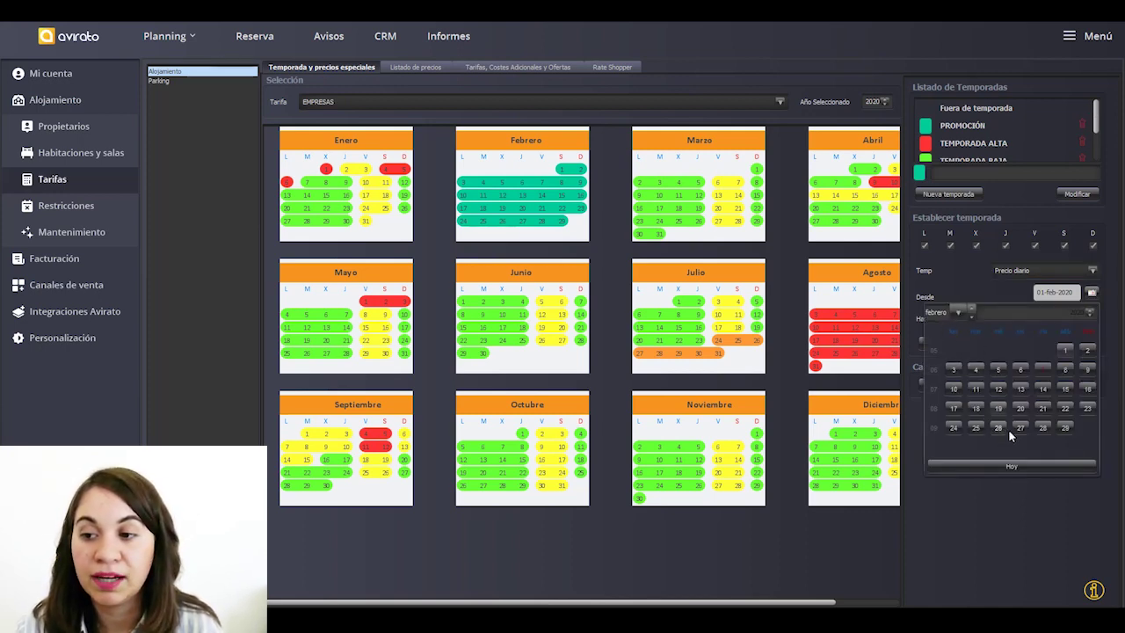
click(1066, 433)
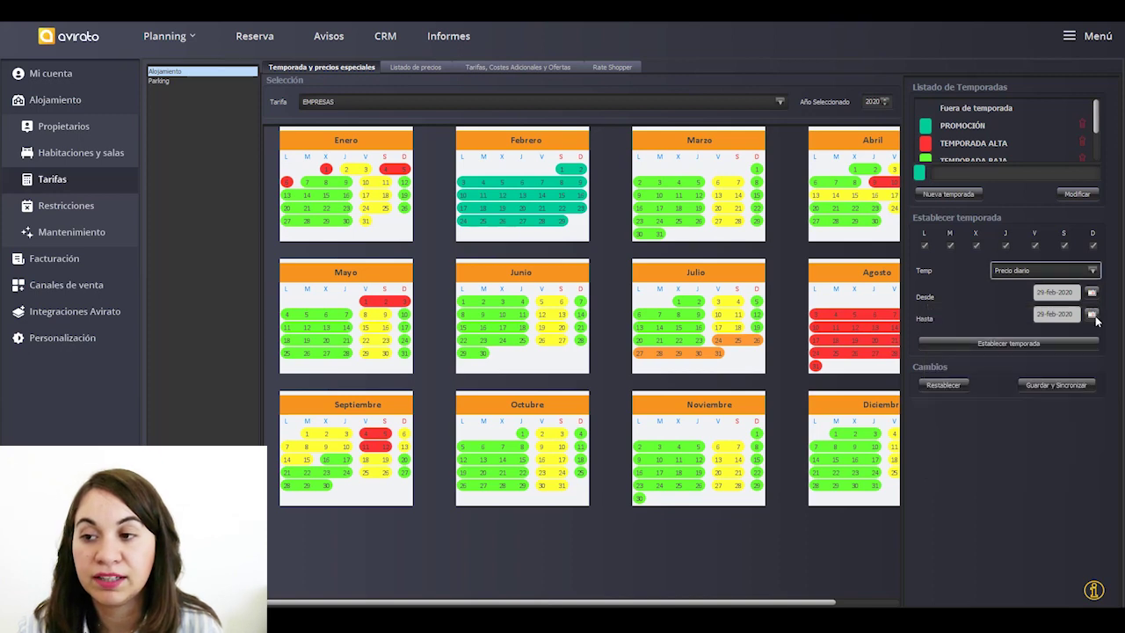
click(1093, 315)
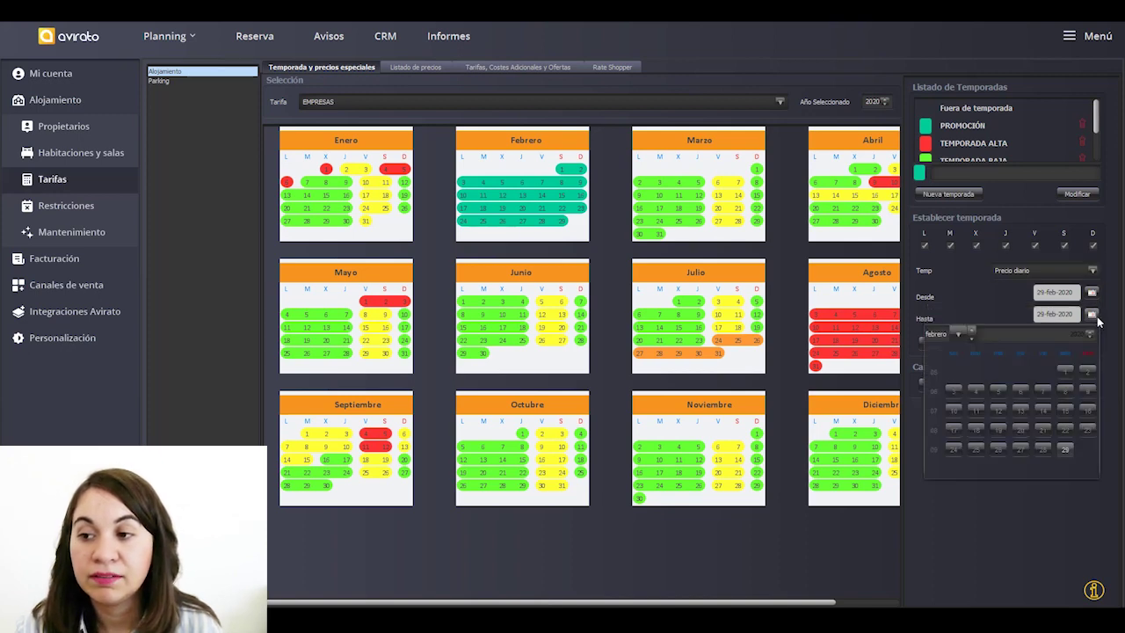
click(1067, 450)
click(980, 344)
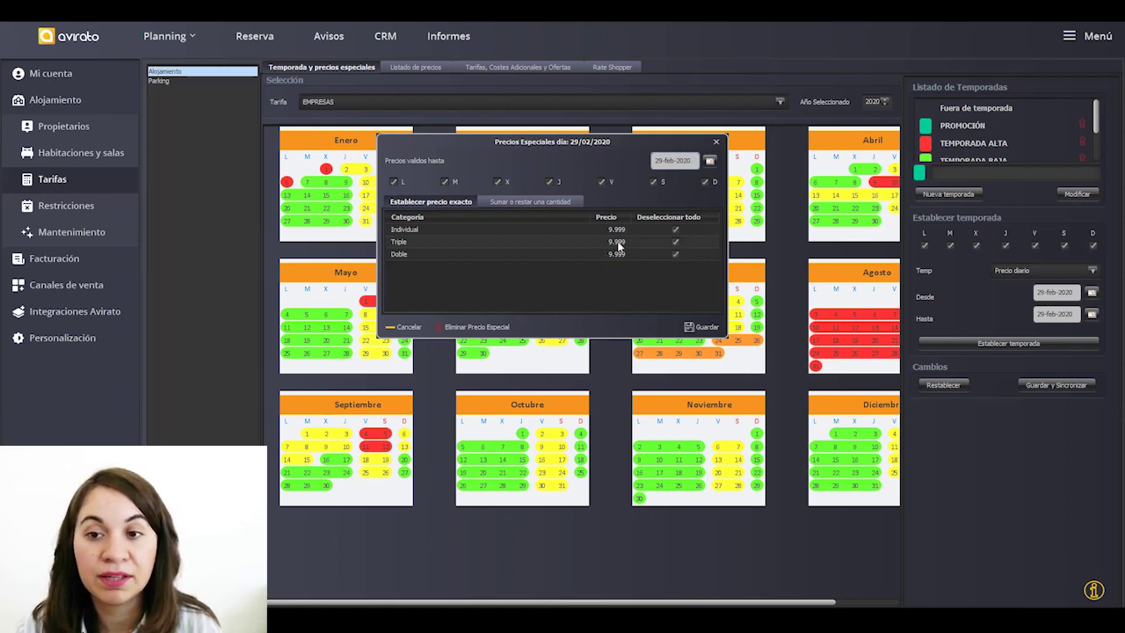
Step: Set the special prices for 29 February 2020 to 10 for Individual, 200 for Triple and 150 for Doble, and save them
click(608, 229)
drag(606, 230, 652, 241)
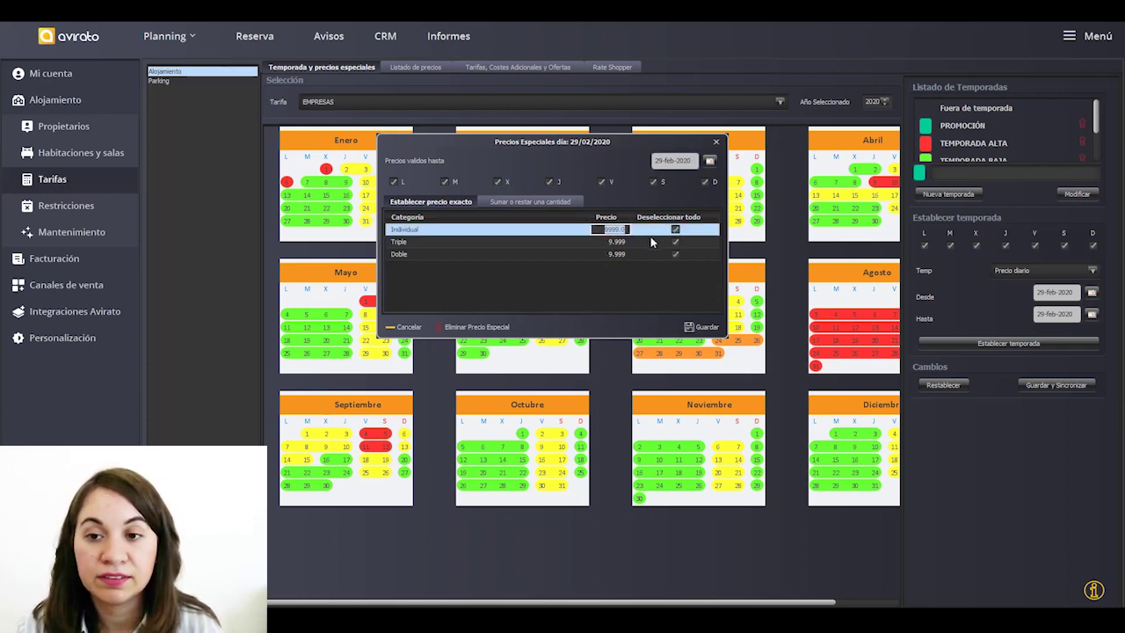
text(10)
click(618, 242)
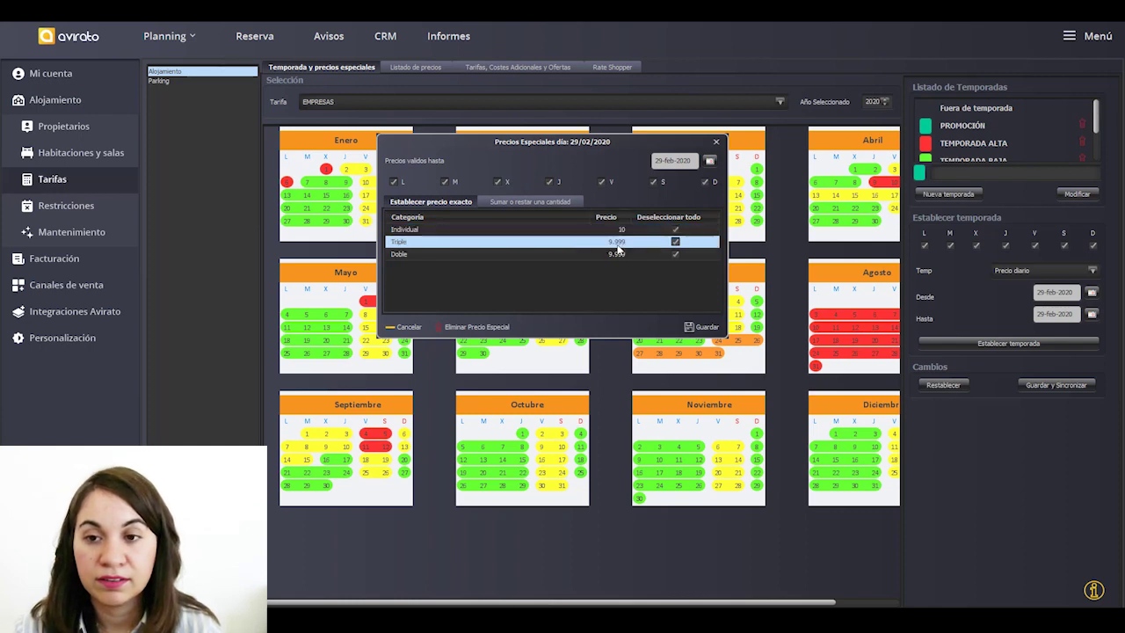
text(200)
click(616, 254)
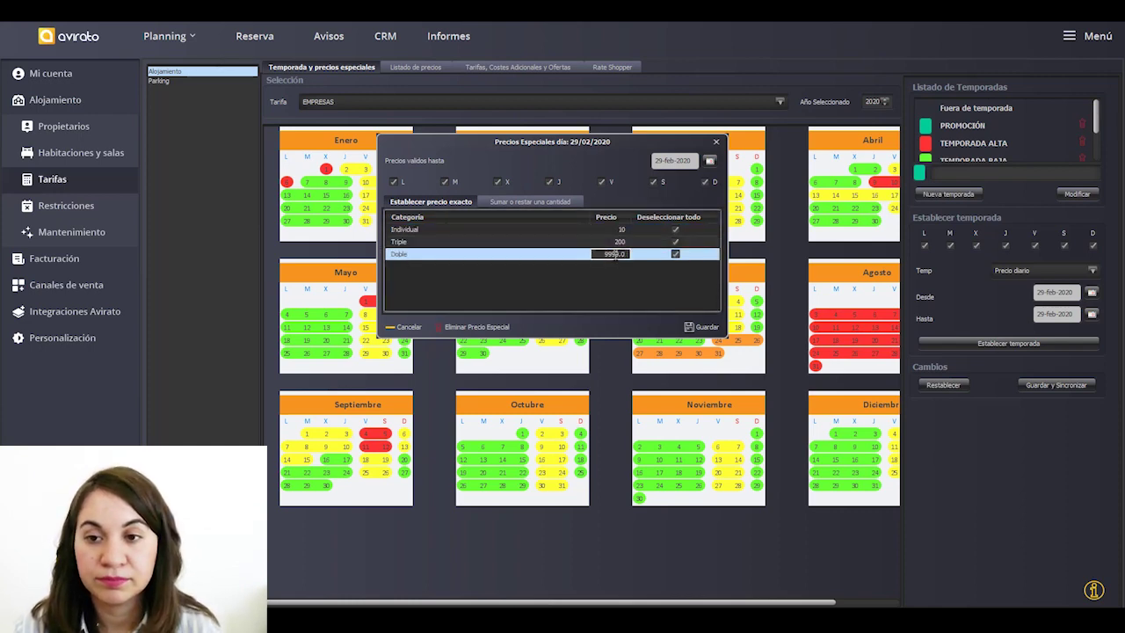
text(150)
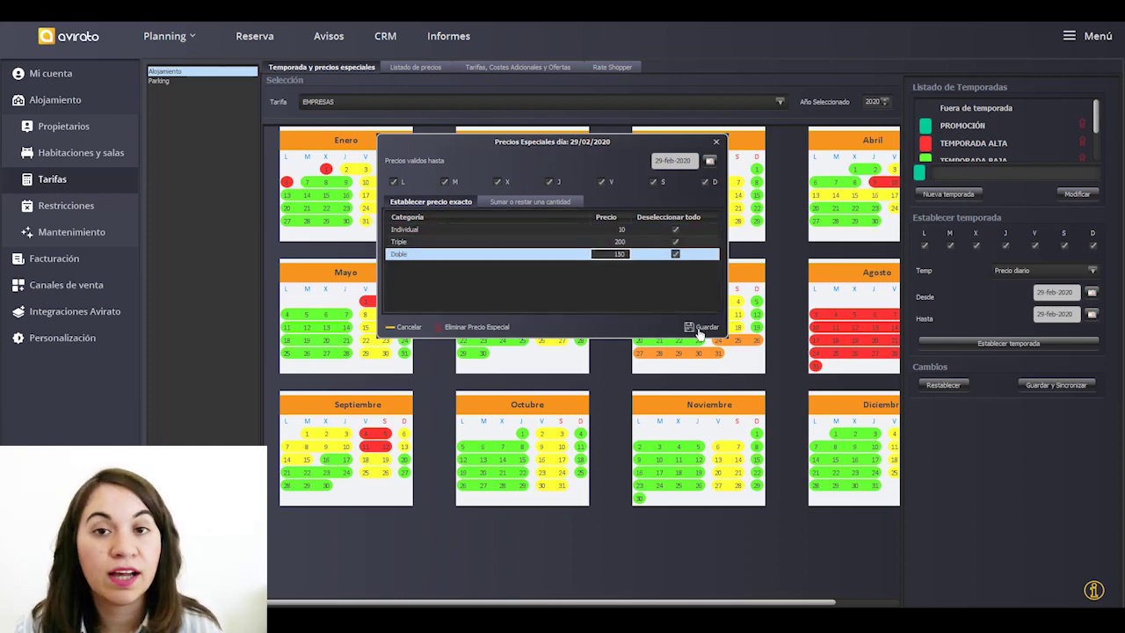
click(703, 331)
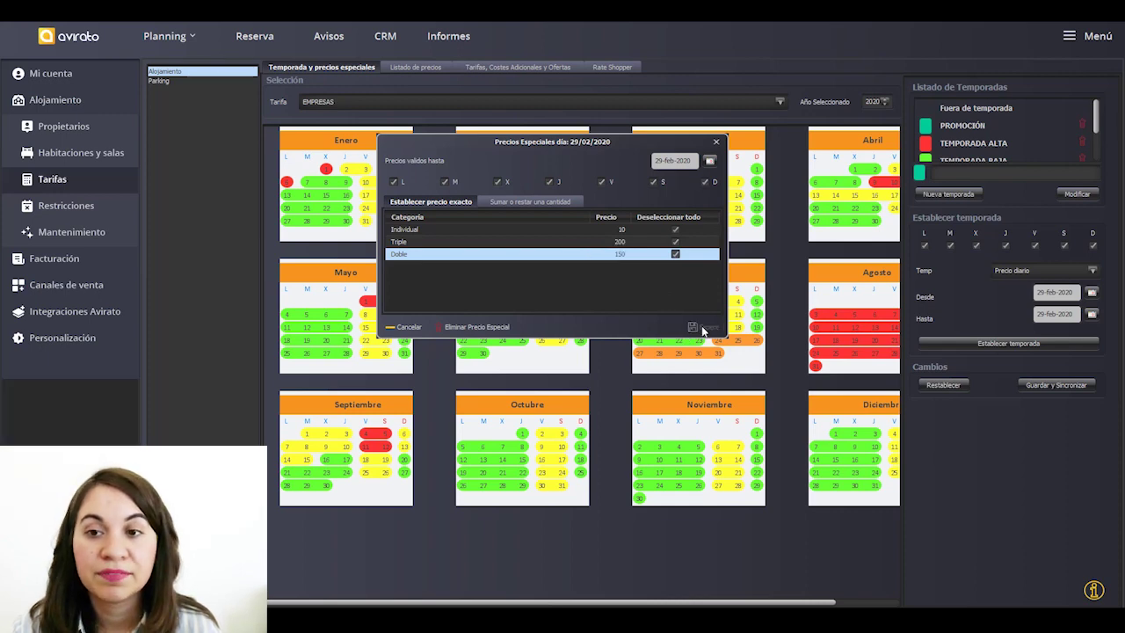
click(564, 332)
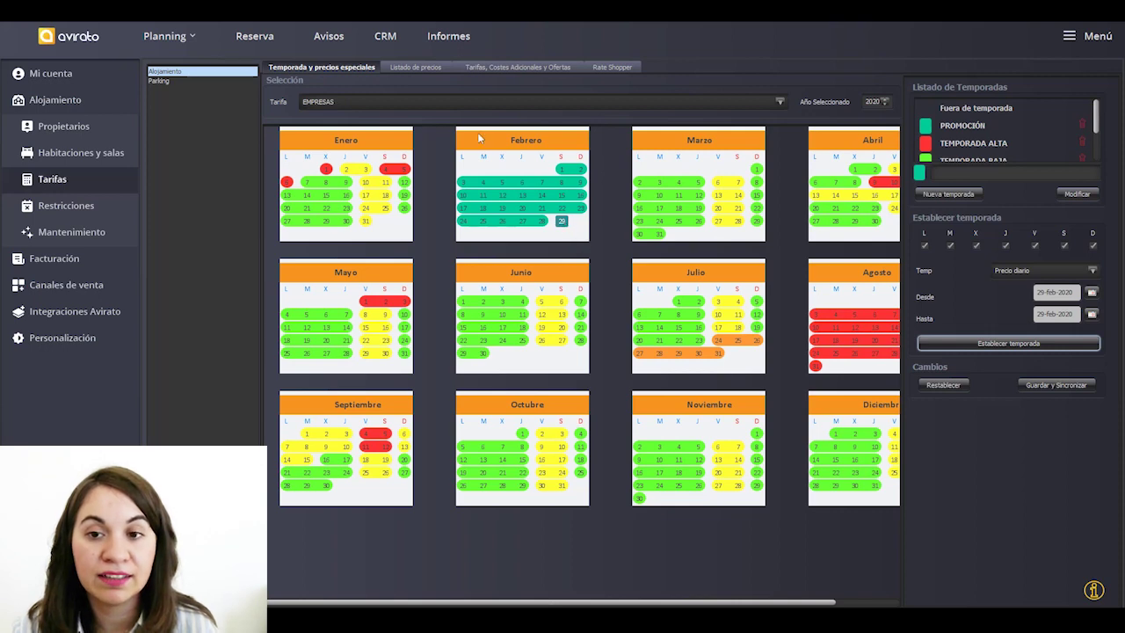
Step: Switch the 2020 season calendar from the EMPRESAS rate to the Otas rate and look over its seasons
click(438, 103)
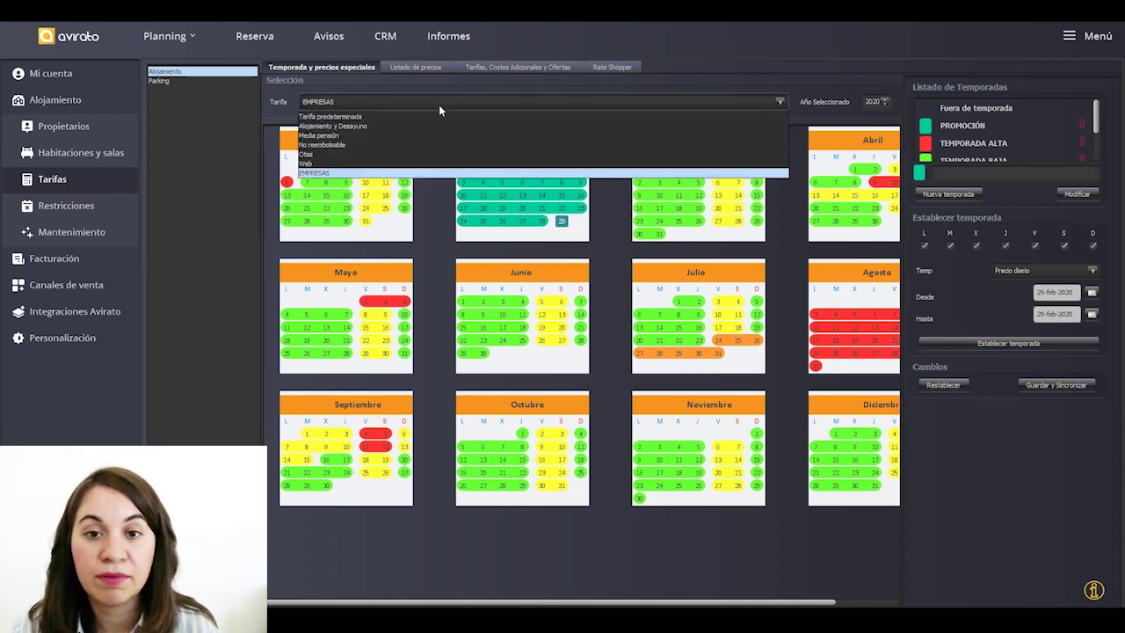
click(400, 155)
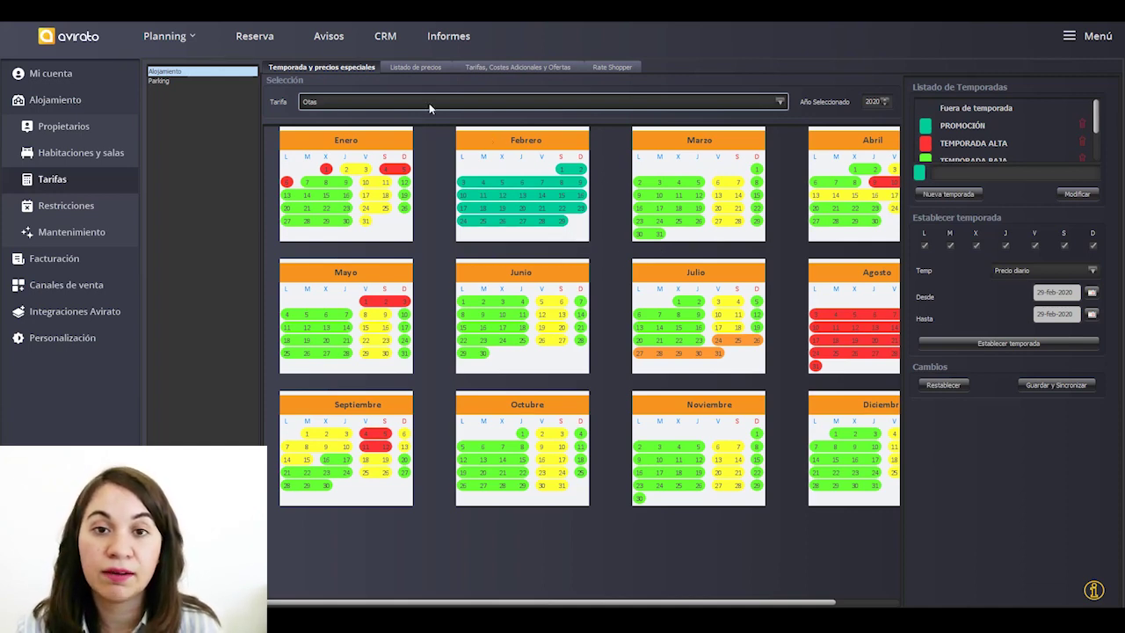
click(405, 106)
click(386, 112)
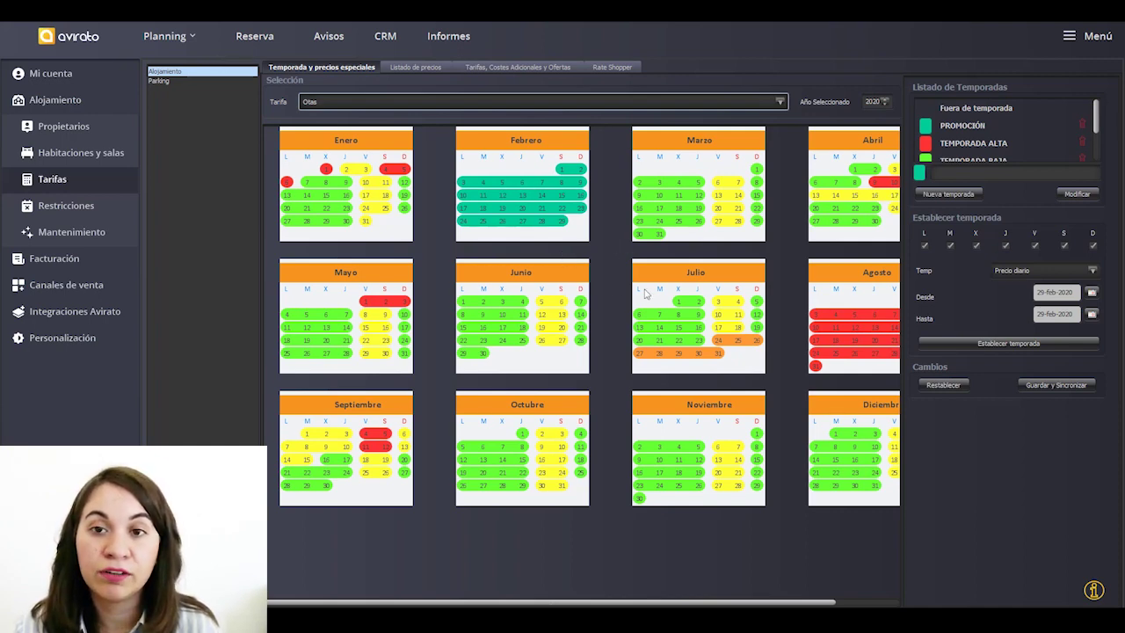
Step: Review the February 2020 price list by room type and rate, including the default and Otas rates
click(498, 69)
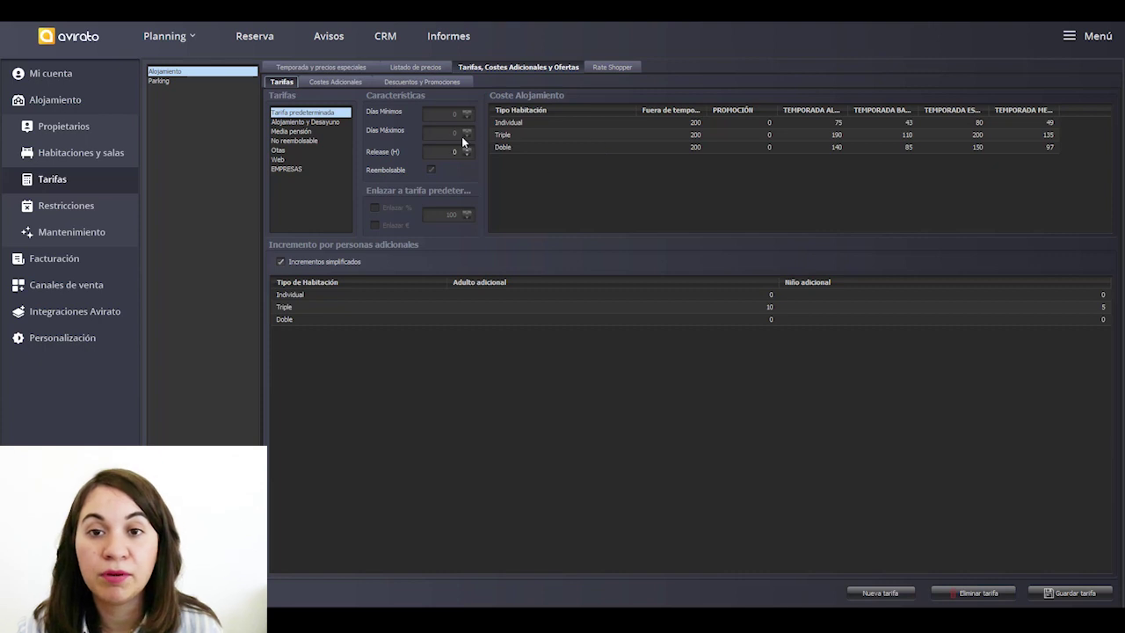
click(408, 68)
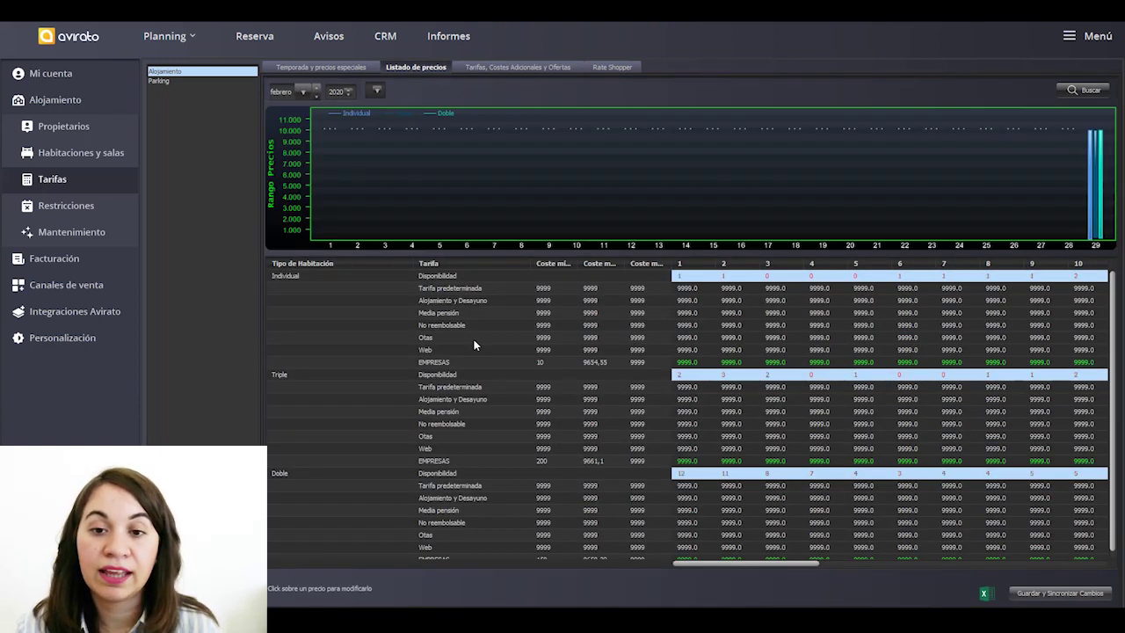
scroll(481, 466, down, 1)
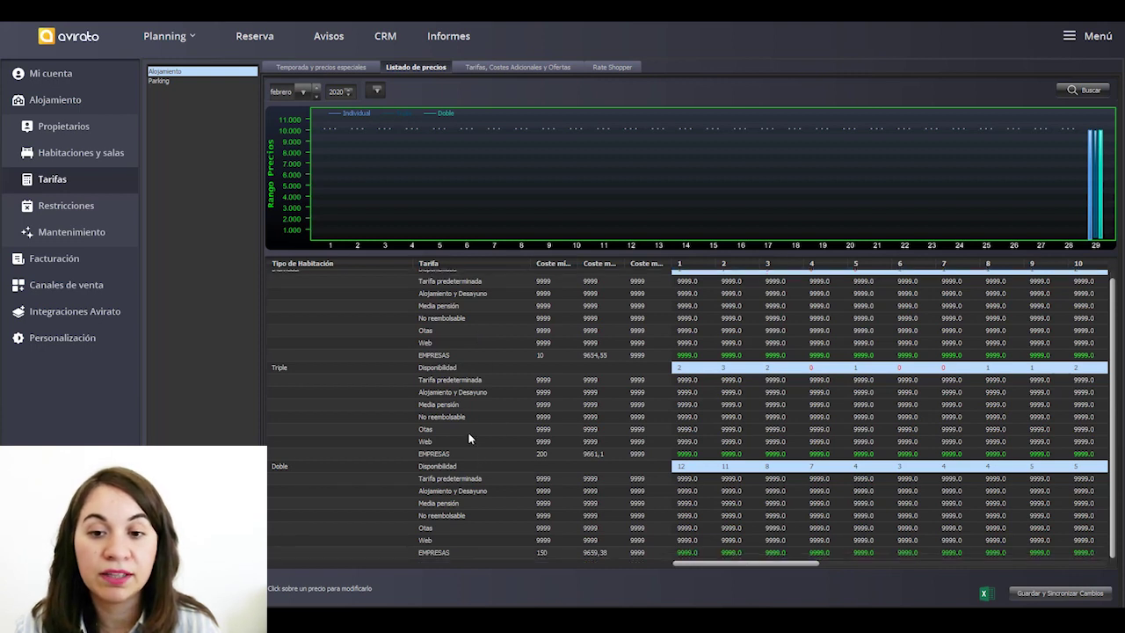
click(475, 286)
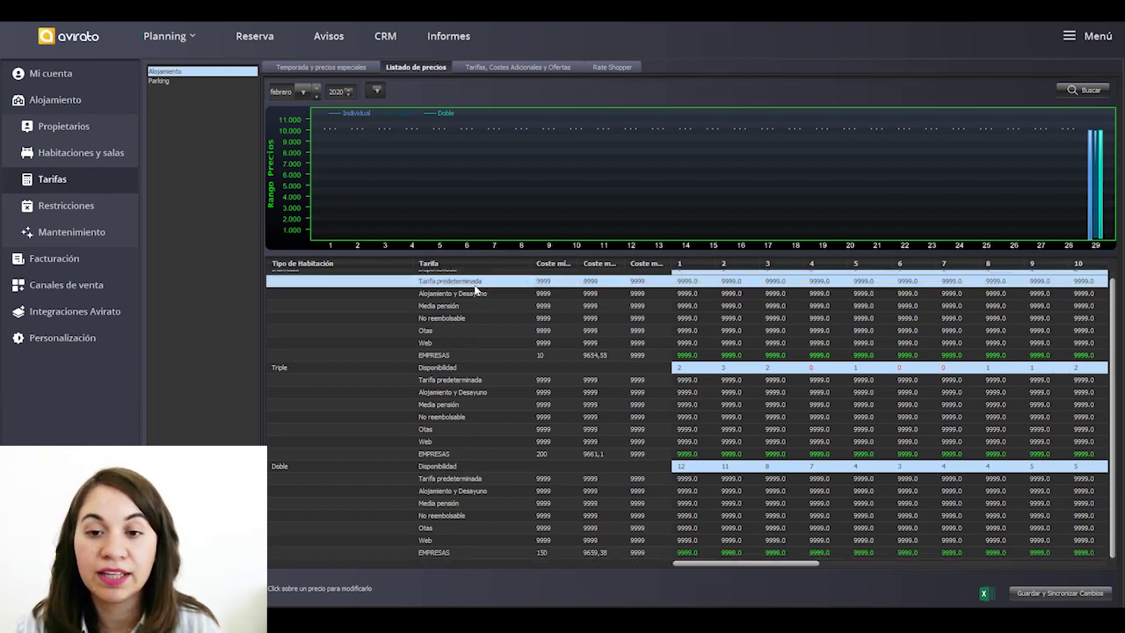
click(459, 429)
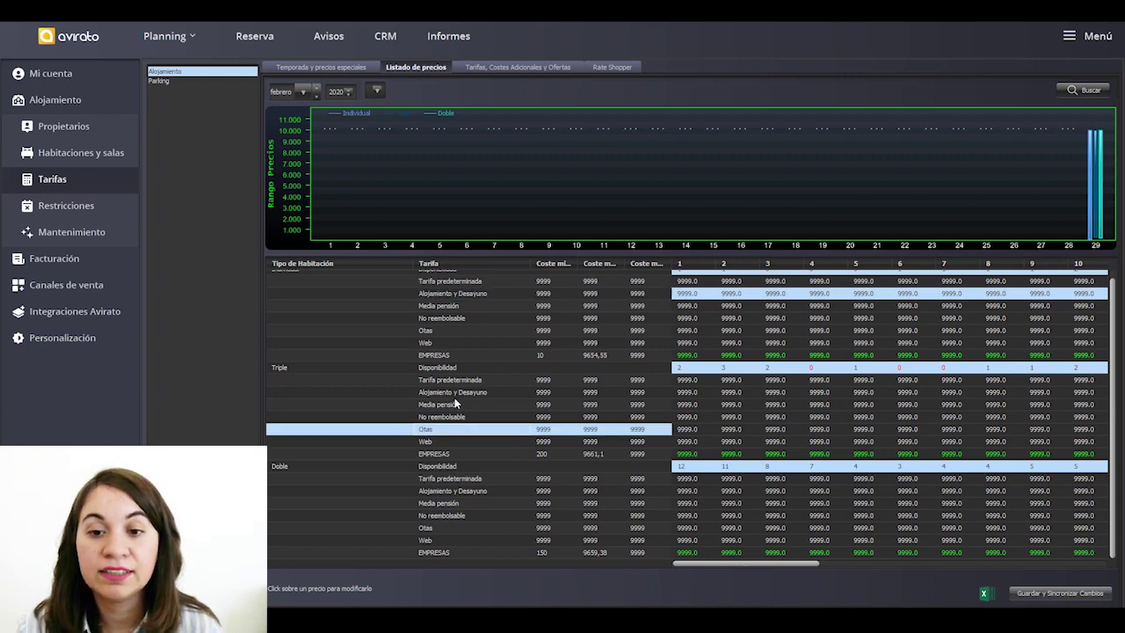
Step: Display the price list for June 2020
click(296, 93)
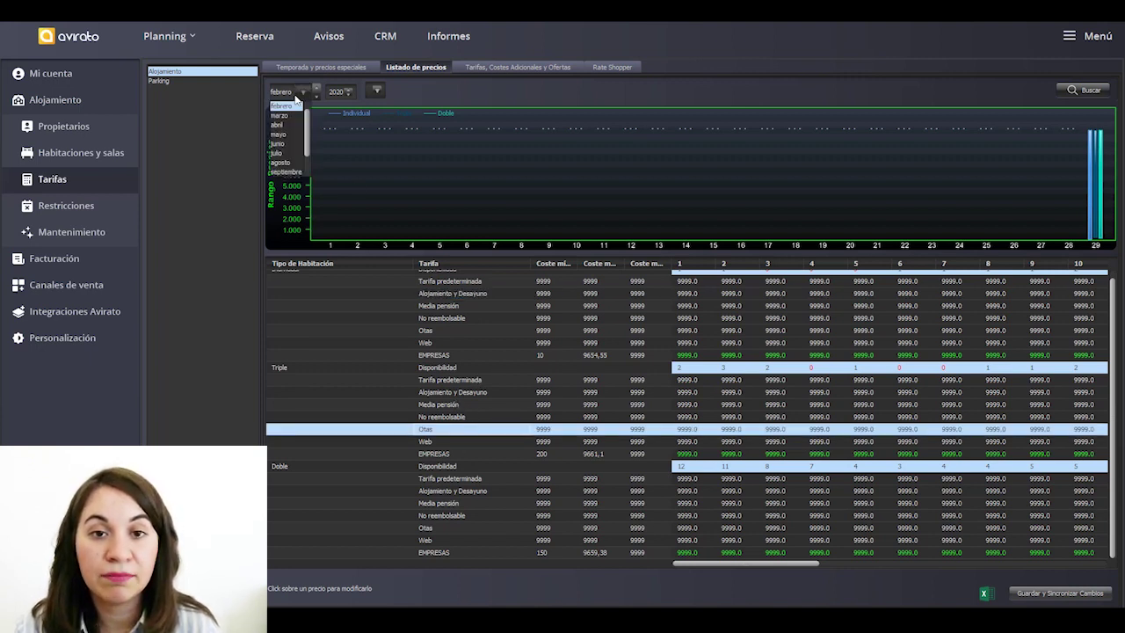
click(286, 143)
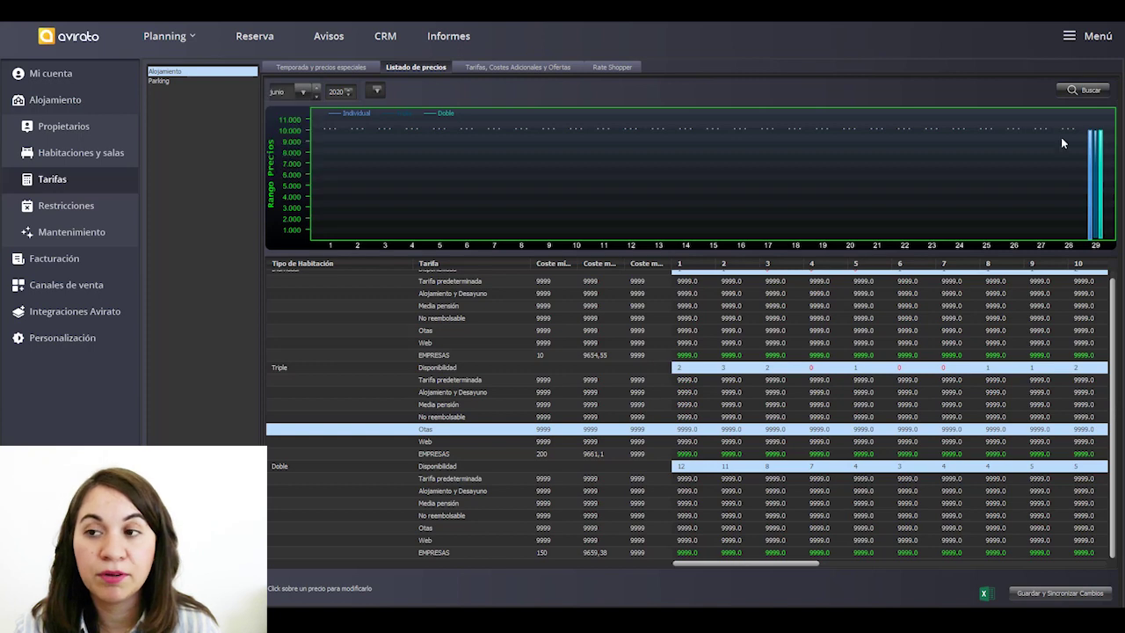
click(1087, 91)
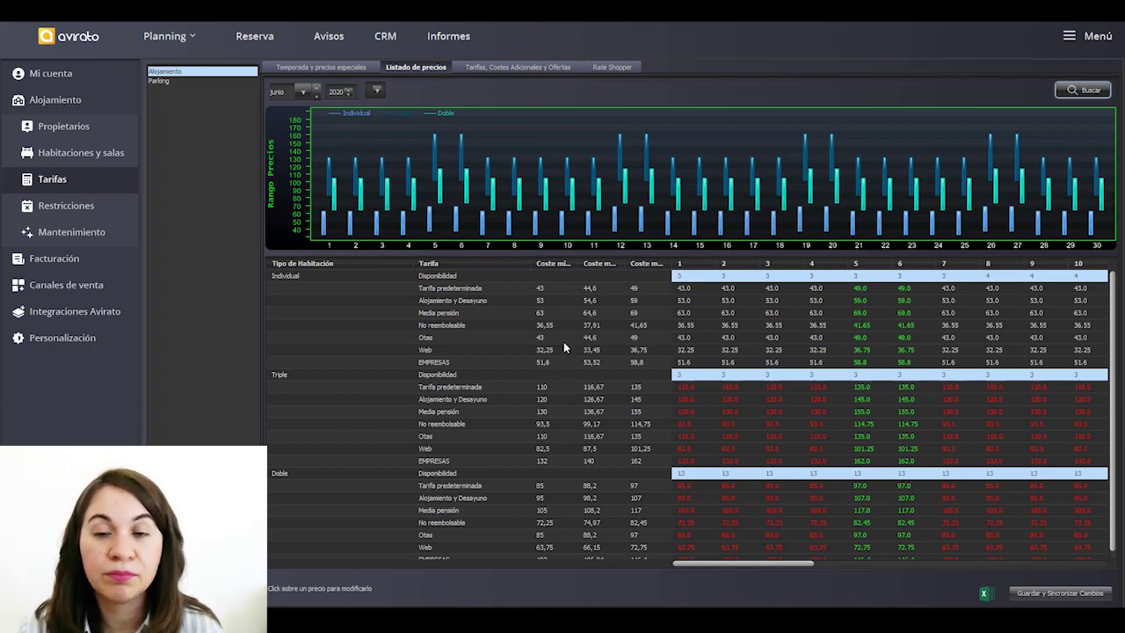
Step: For the Alojamiento y Desayuno rate, turn off the simplified increments (Incrementos simplificados) for additional people
click(516, 69)
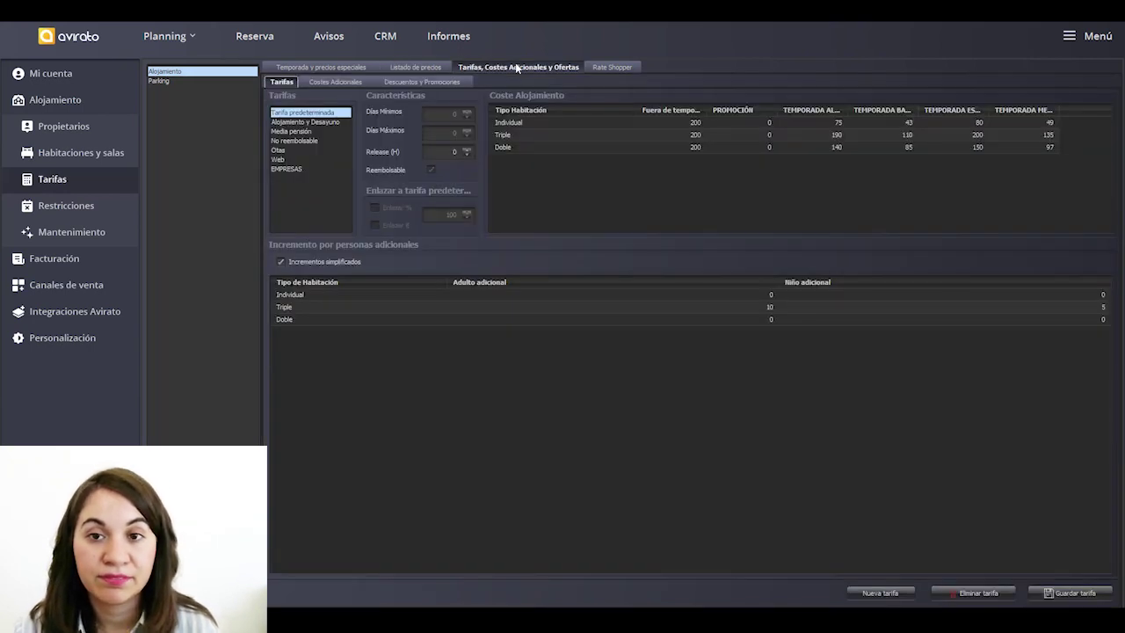
click(307, 124)
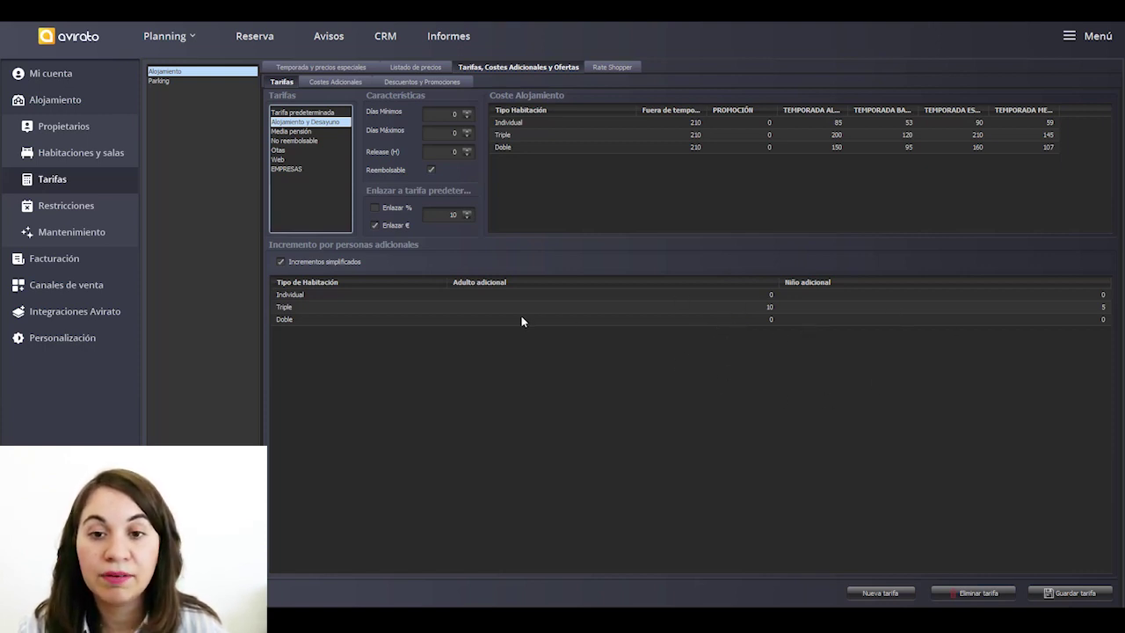
click(315, 263)
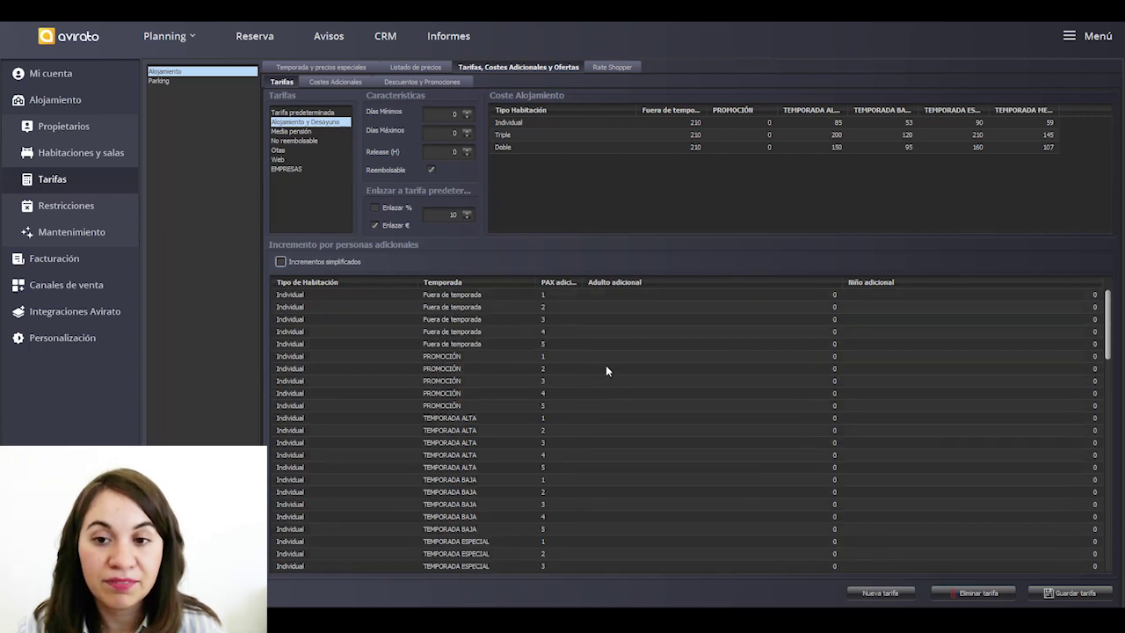
Step: Review the board costs under the additional costs and set the maximum number of additional beds to 15
click(334, 81)
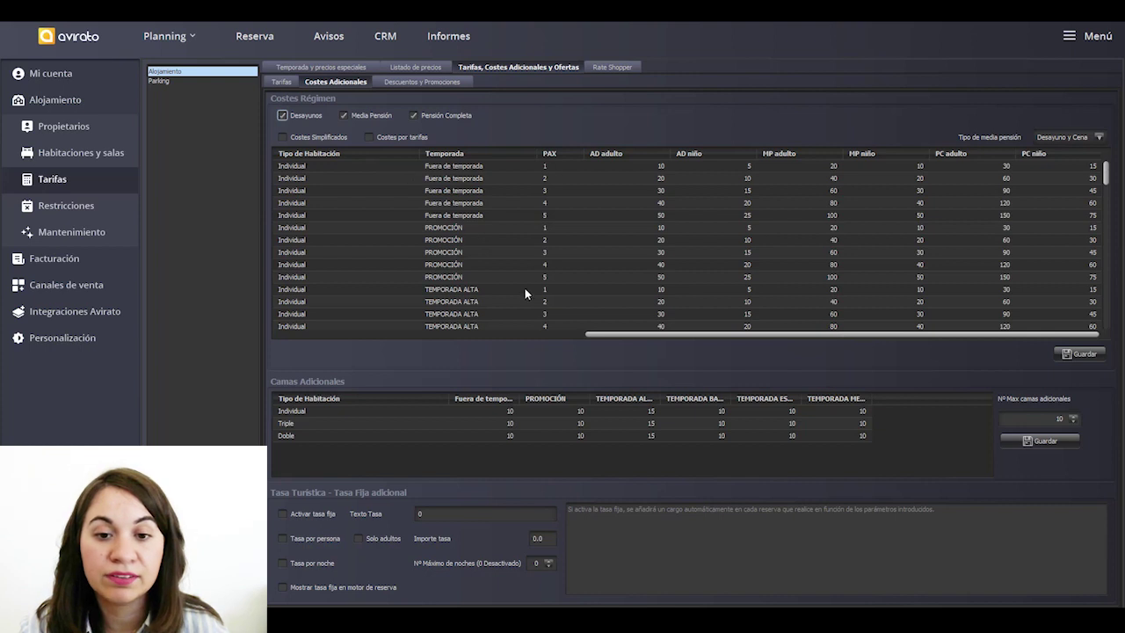
scroll(501, 312, down, 3)
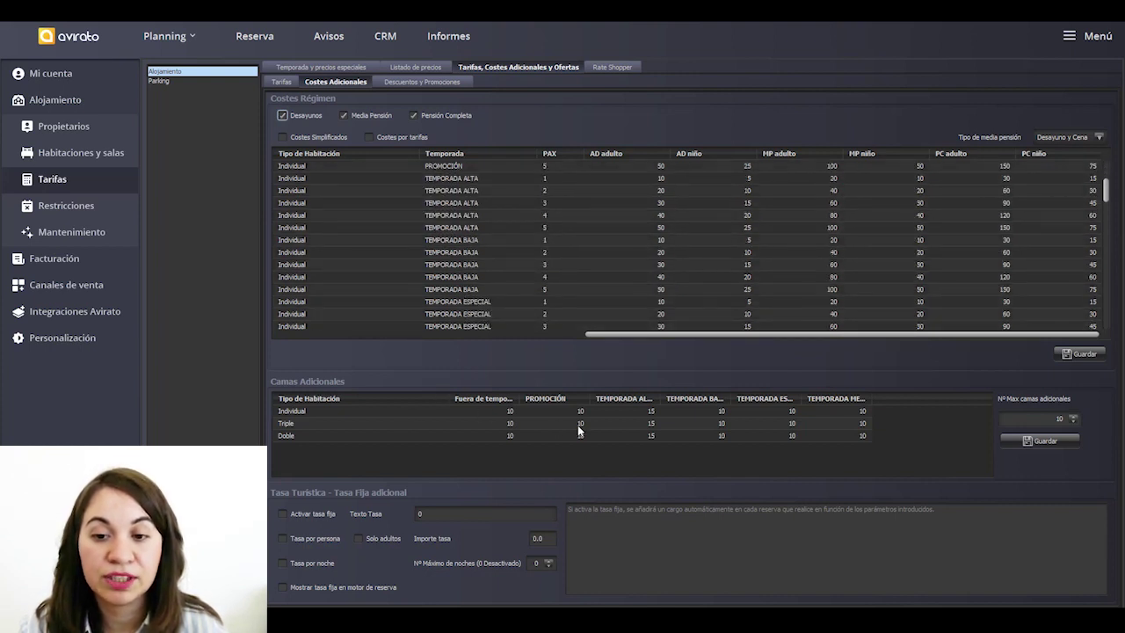
click(1046, 420)
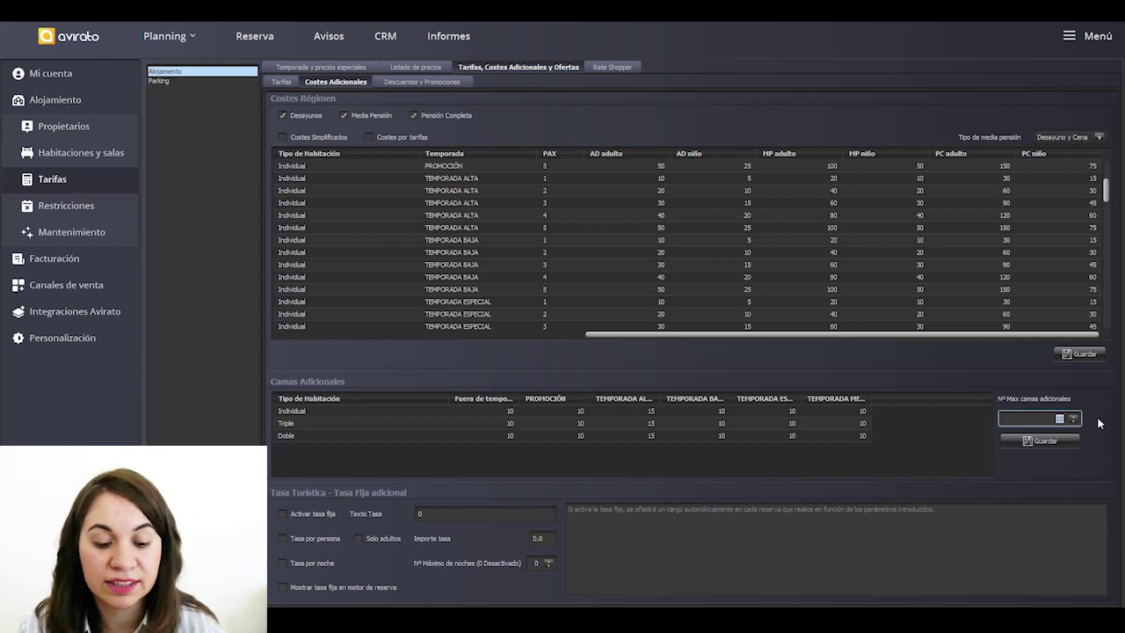
text(1)
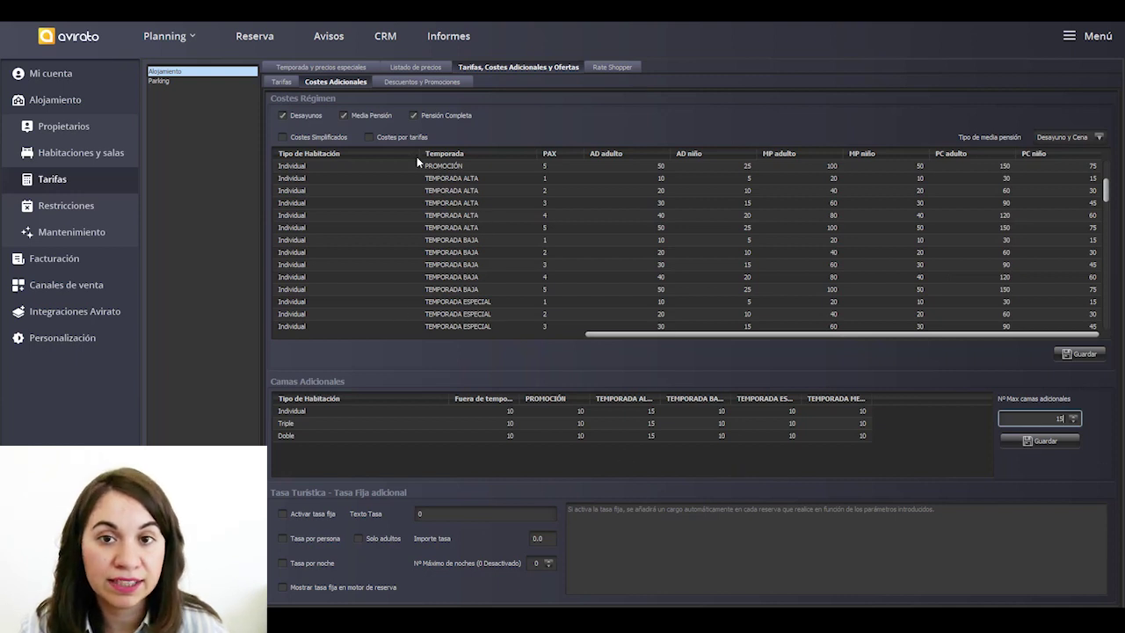
Step: Look over the general discounts, and enter promoción as the code of a new discount code
click(408, 85)
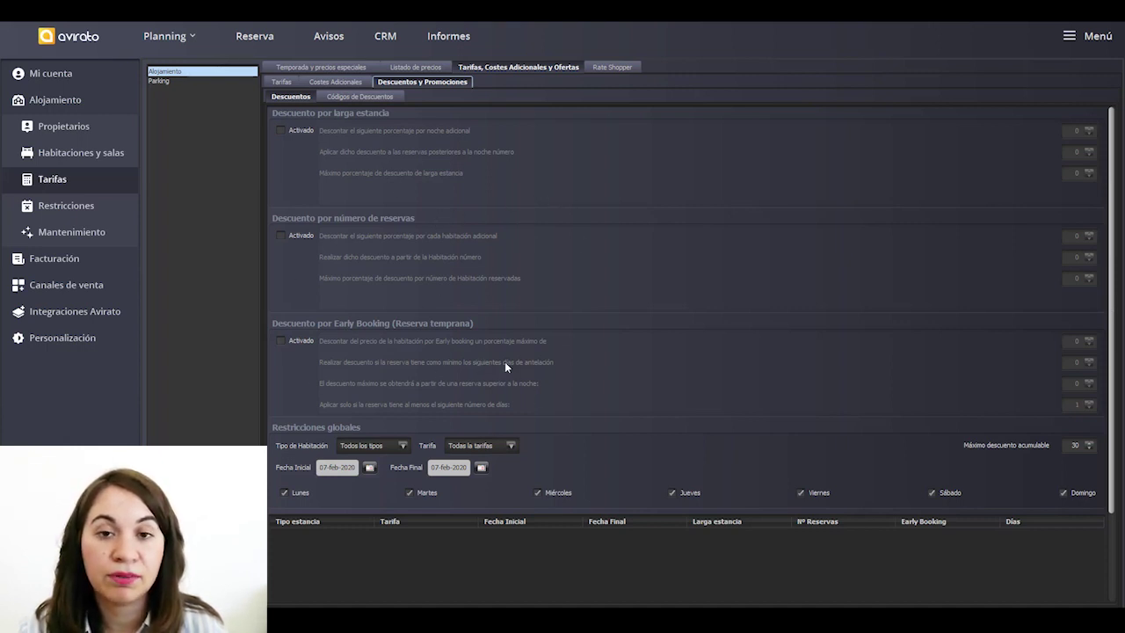
click(348, 96)
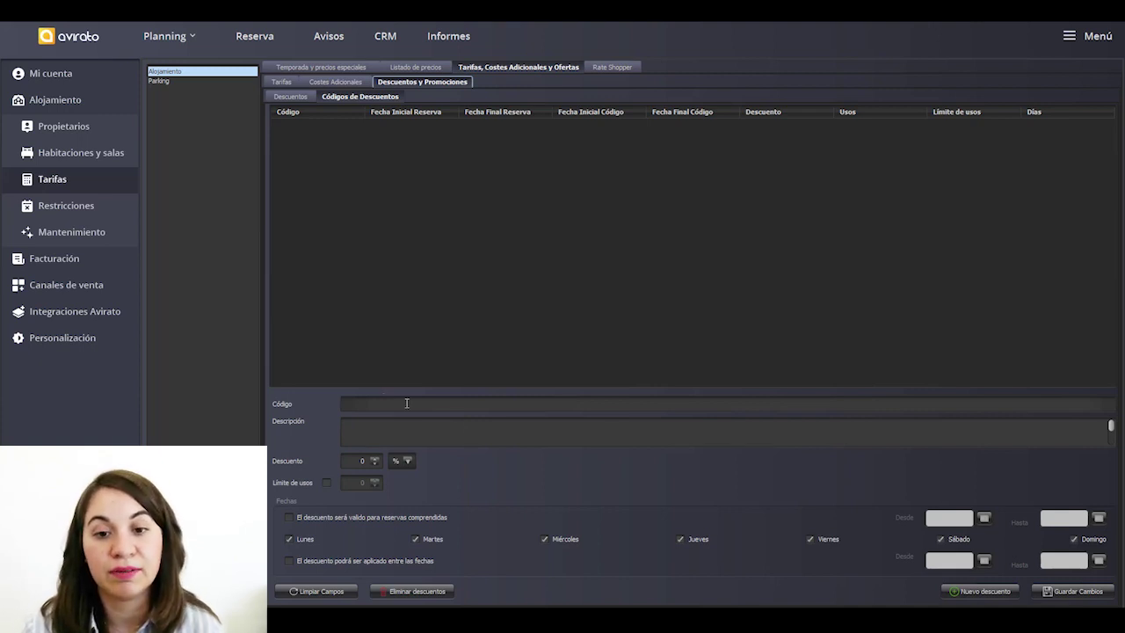
click(370, 405)
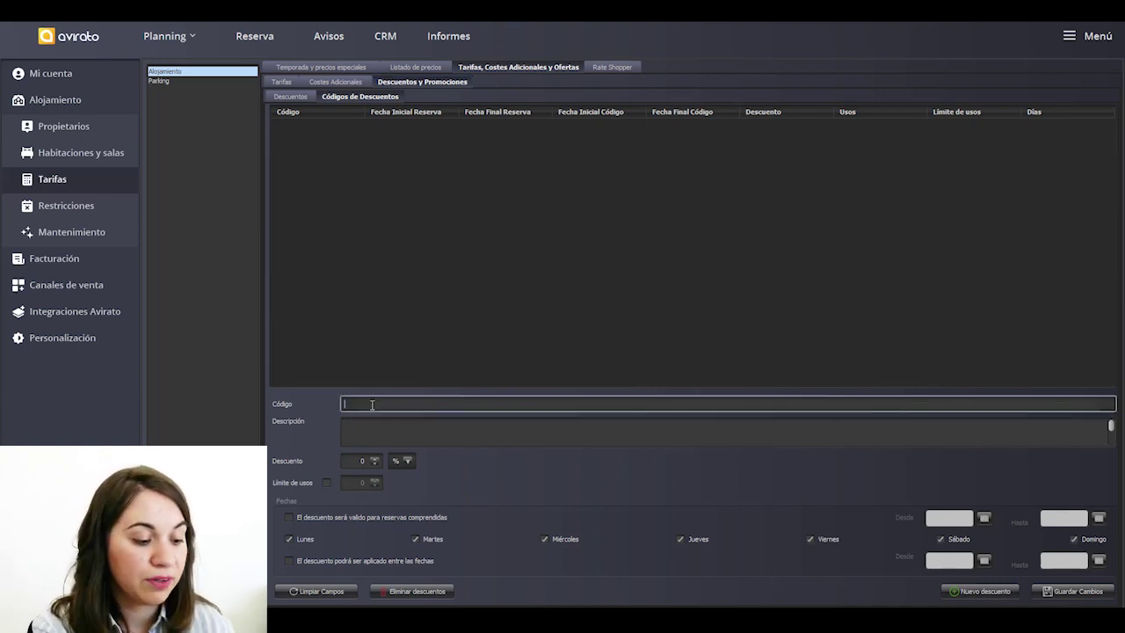
text(promoci)
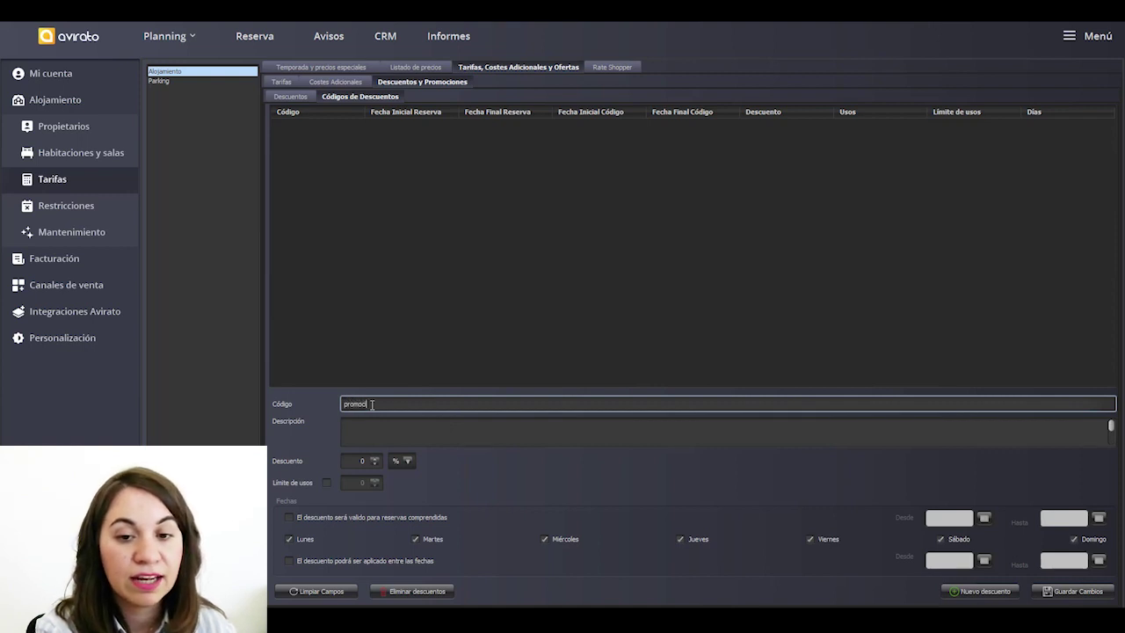
text(ón)
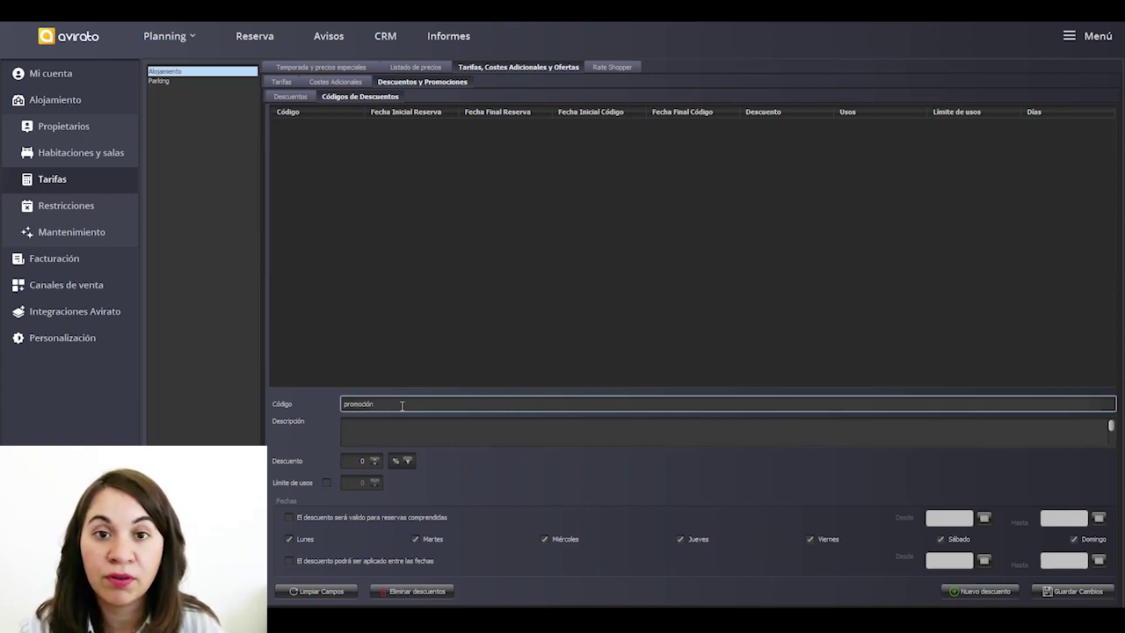
key(shift+Left)
key(shift+Left)
key(shift+Home)
Step: Set the promoción code's discount to 15 %, and try the option limiting its validity to a reservation date range
click(367, 429)
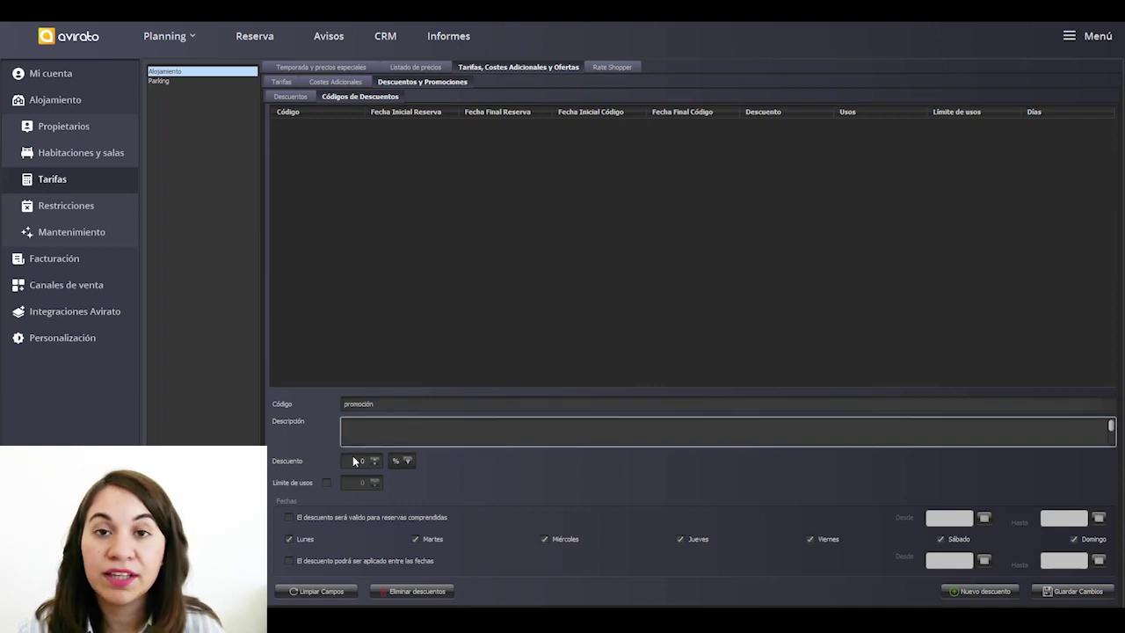
click(403, 460)
click(361, 461)
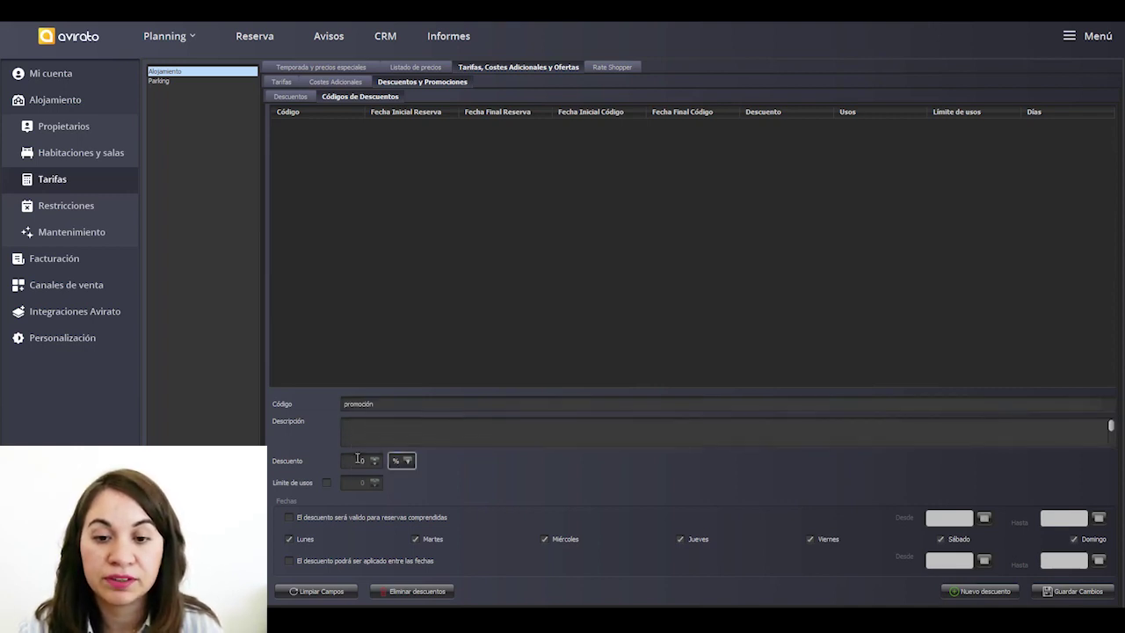
click(362, 461)
text(15)
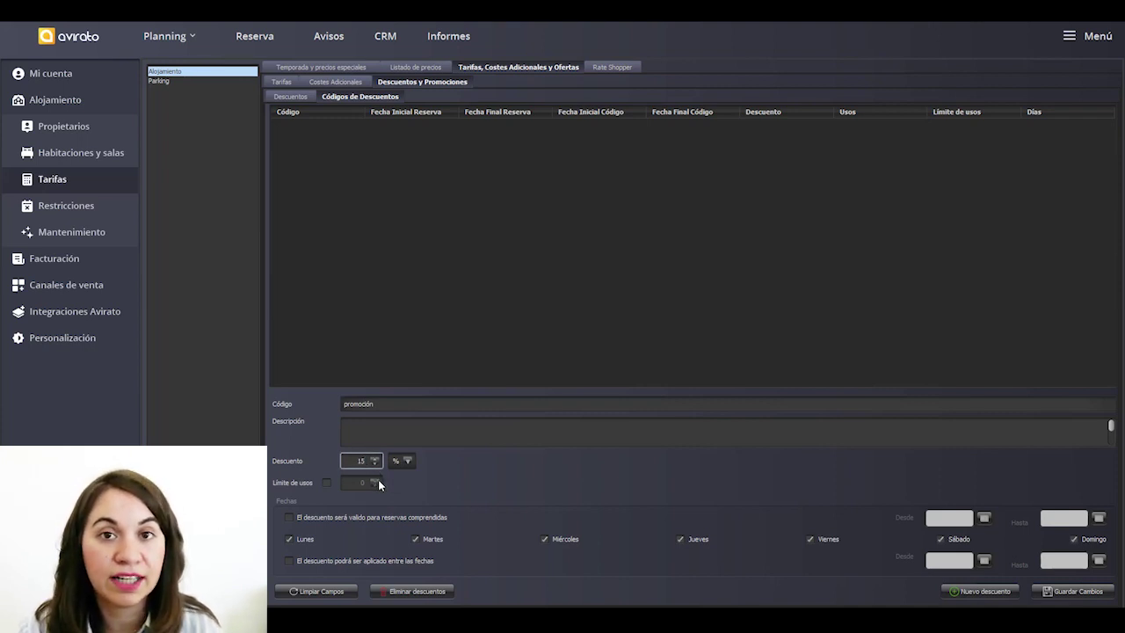
mouse_move(379, 483)
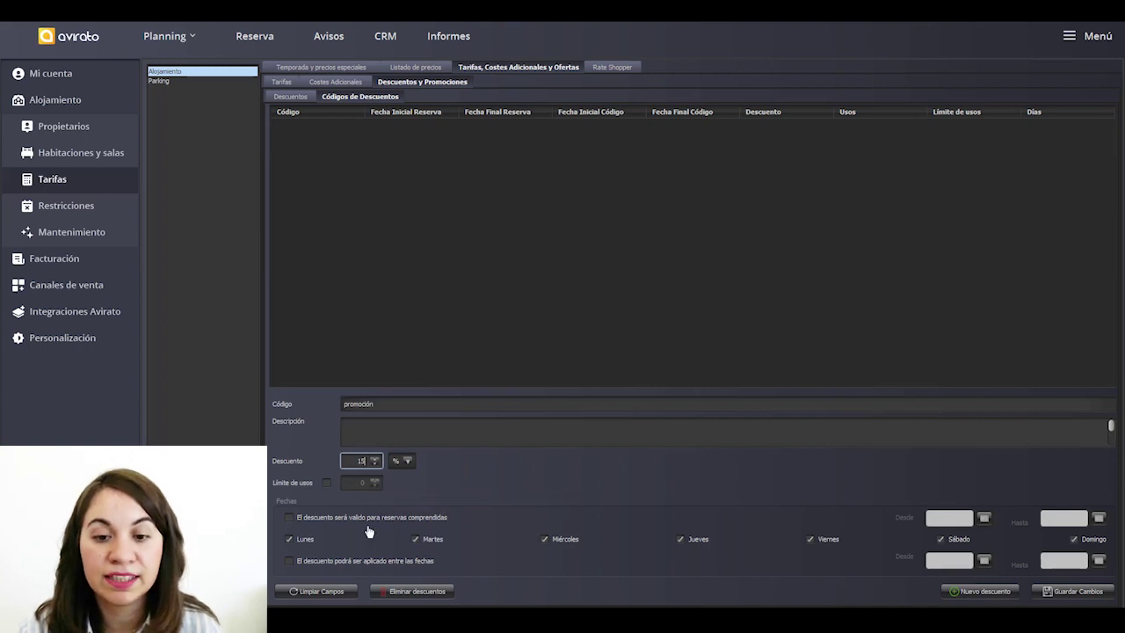
click(314, 520)
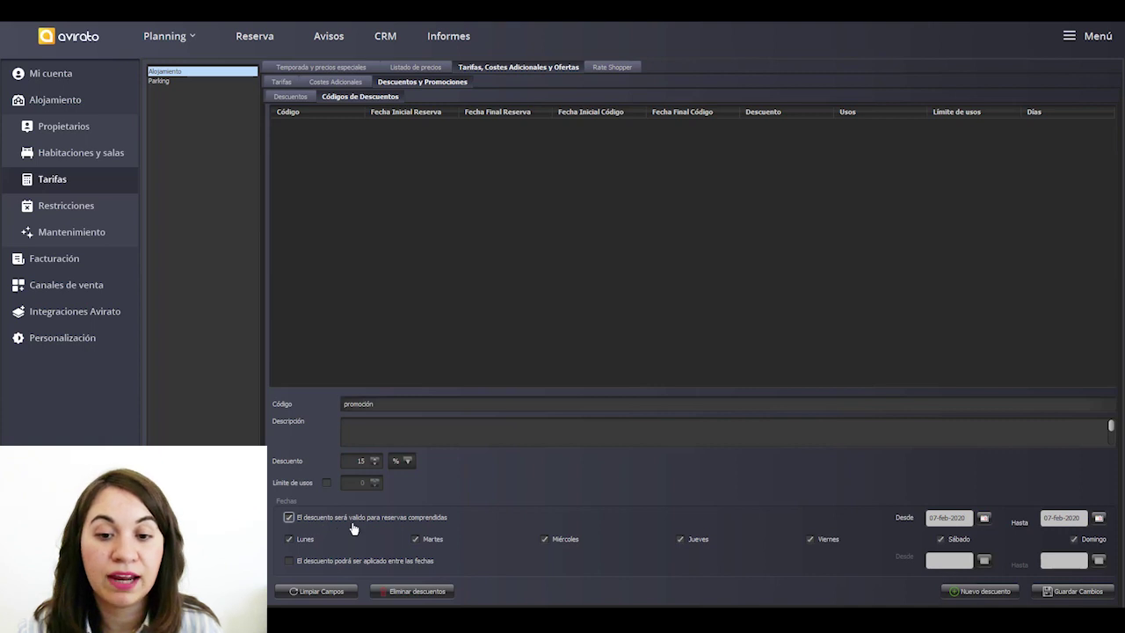
click(347, 522)
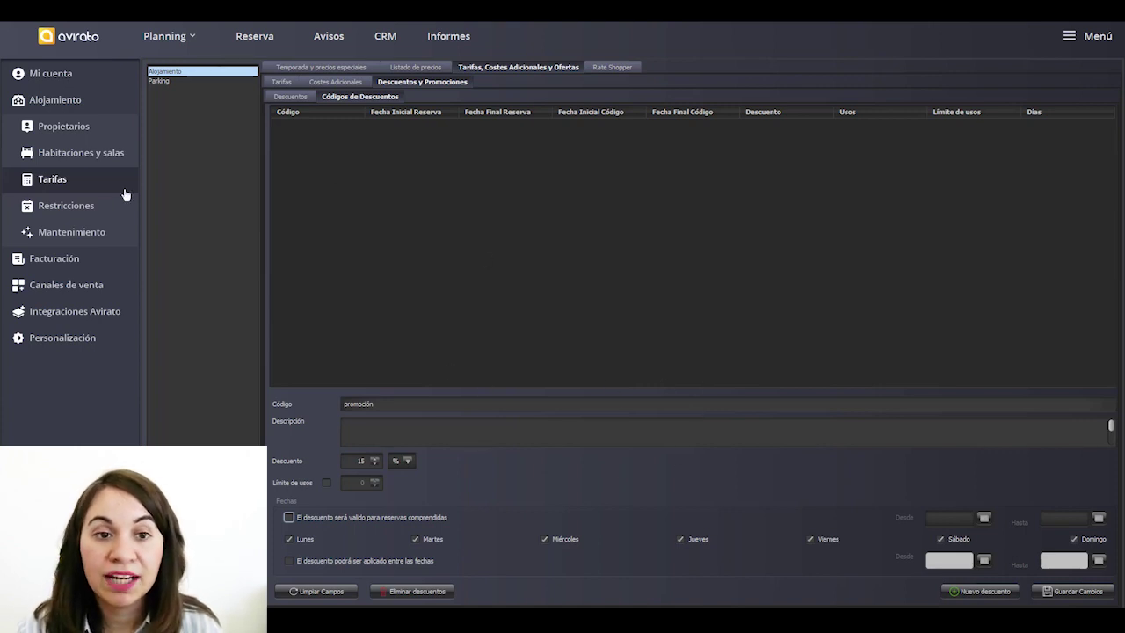
Step: Examine the accommodation restrictions: the minimum-stay calendar, the channel manager blocks by room type and the room blocks
click(72, 205)
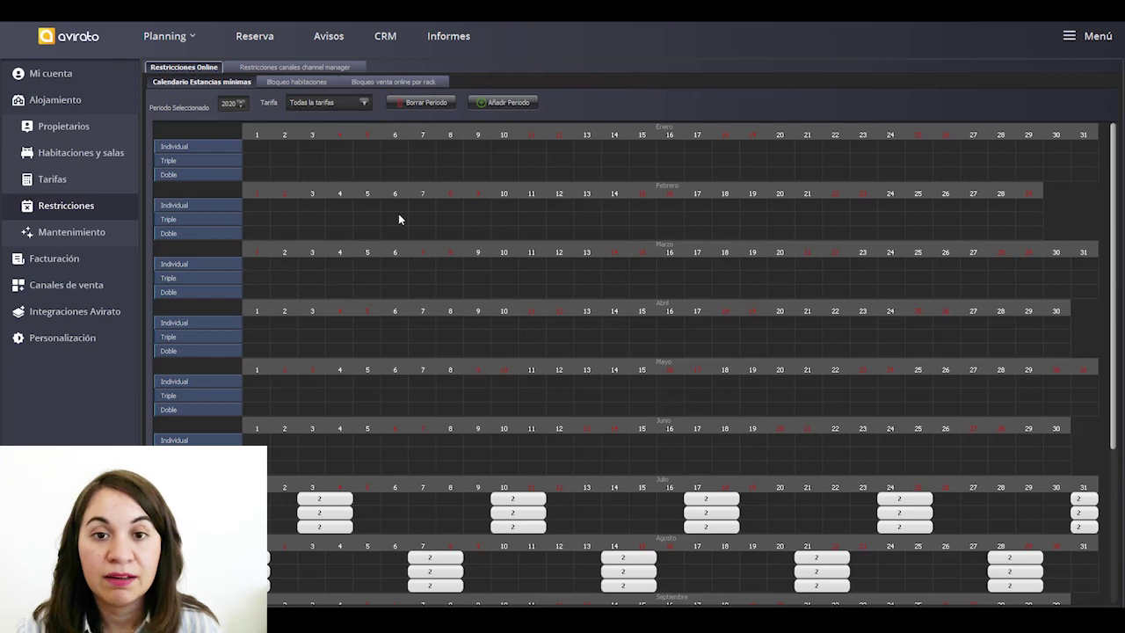
click(282, 69)
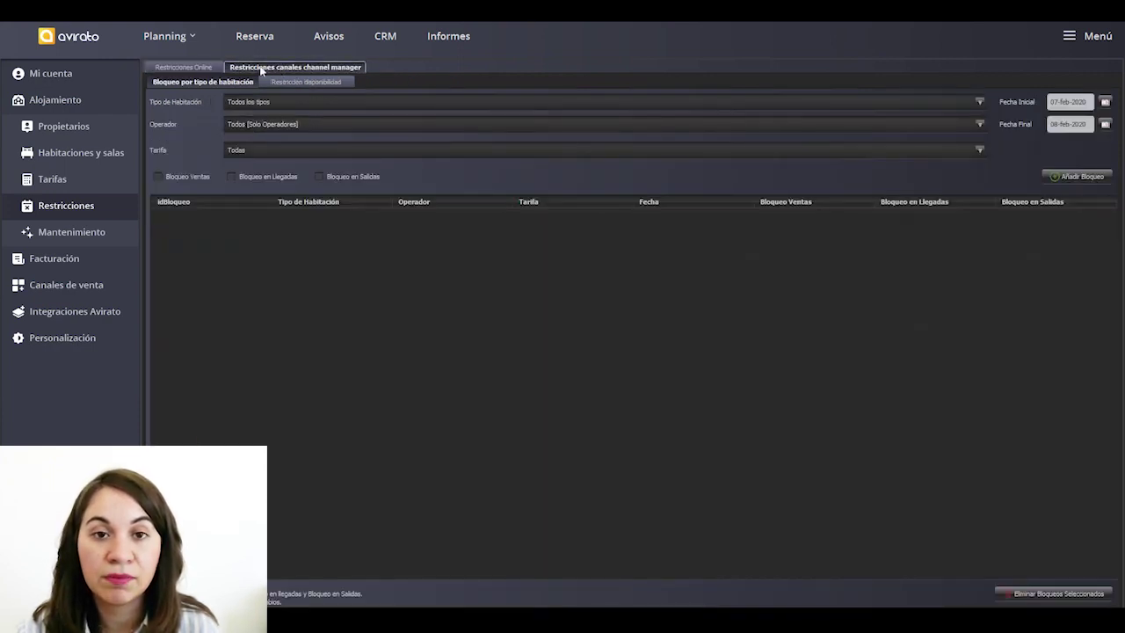
click(205, 68)
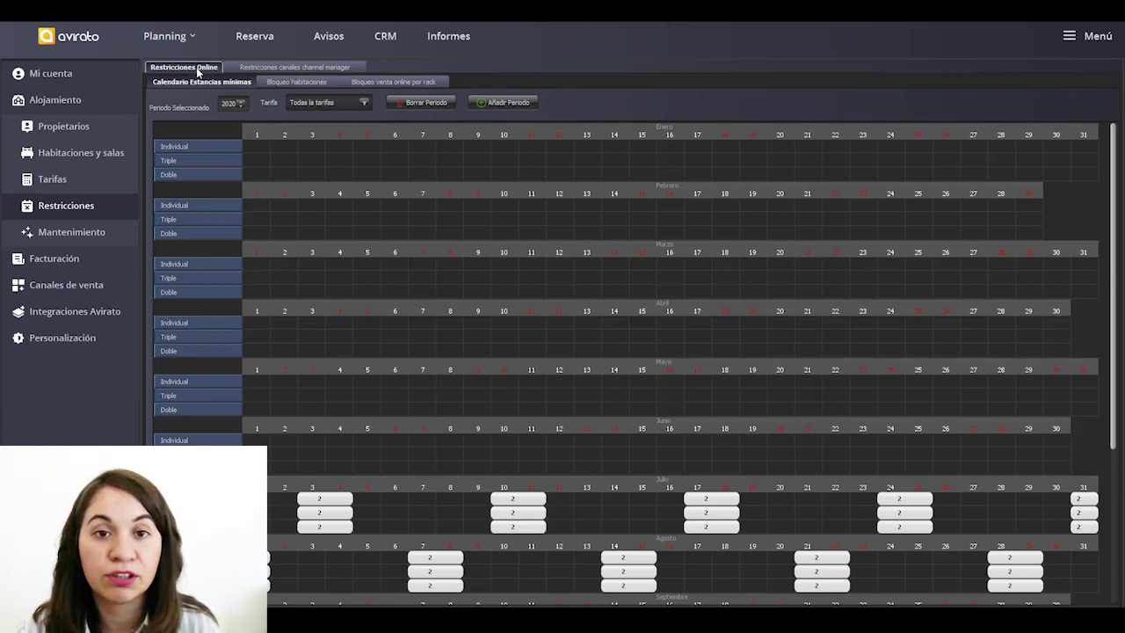
click(273, 70)
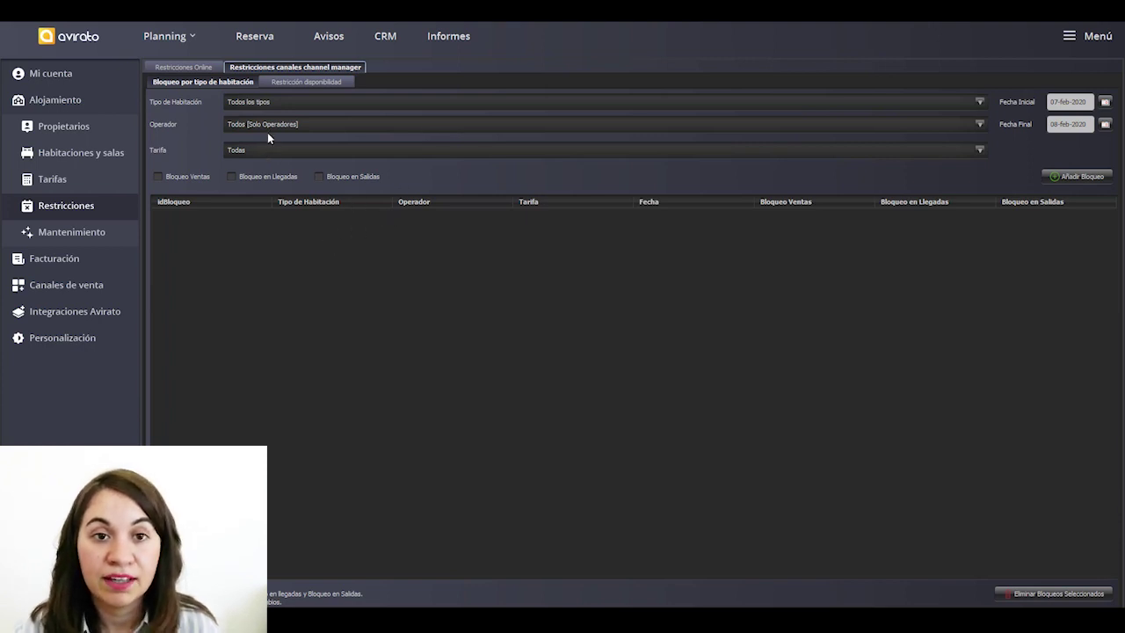
click(189, 65)
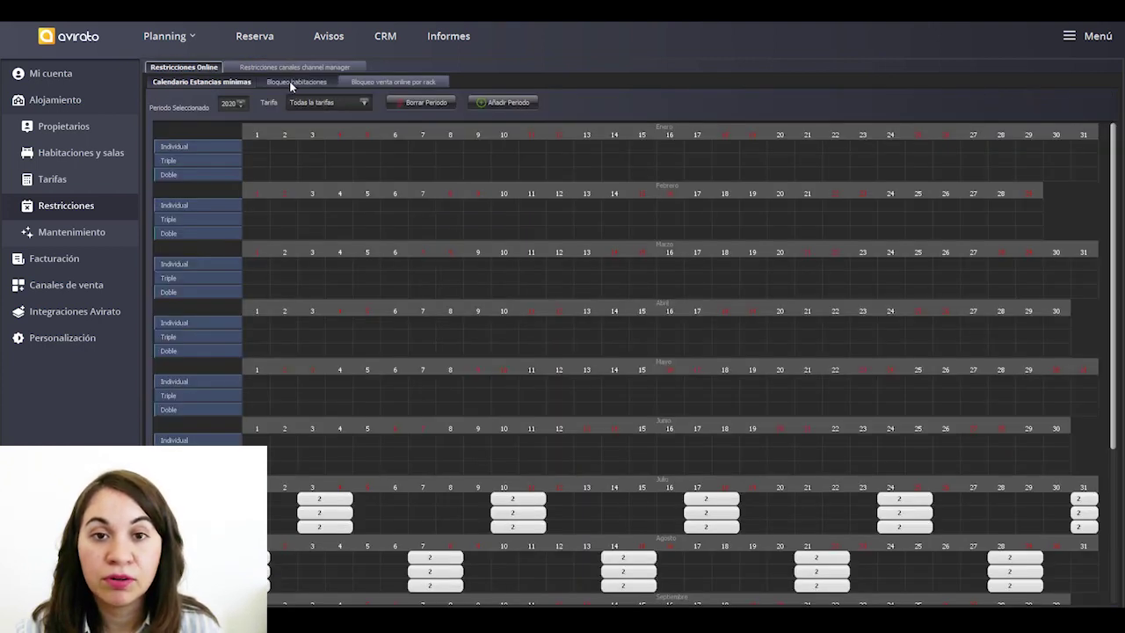
click(291, 81)
scroll(364, 193, down, 5)
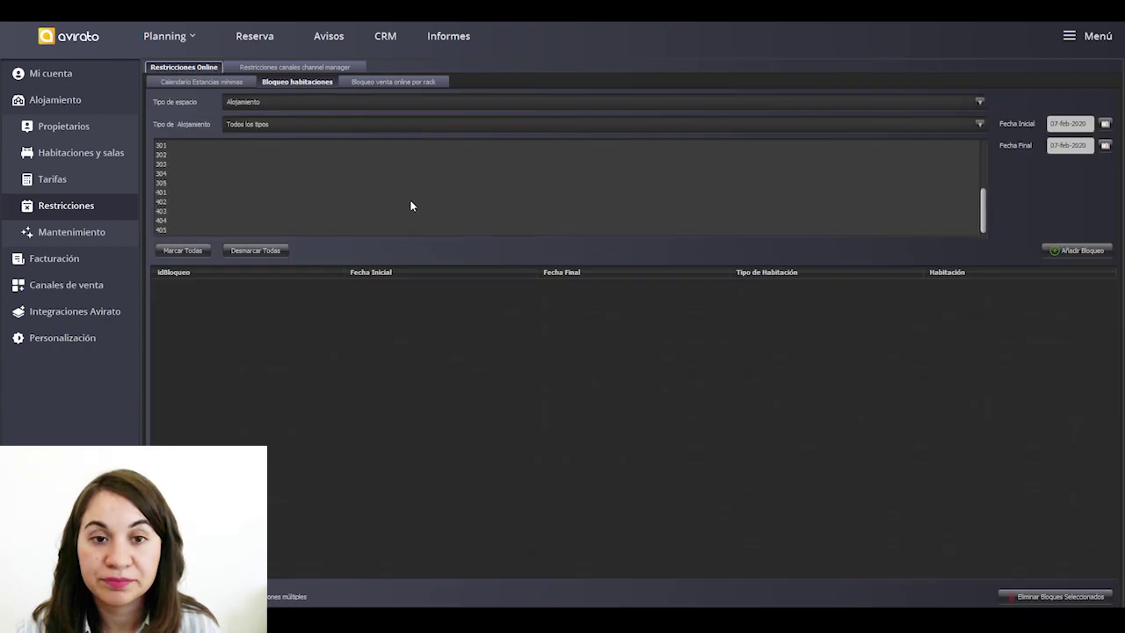
scroll(410, 196, up, 5)
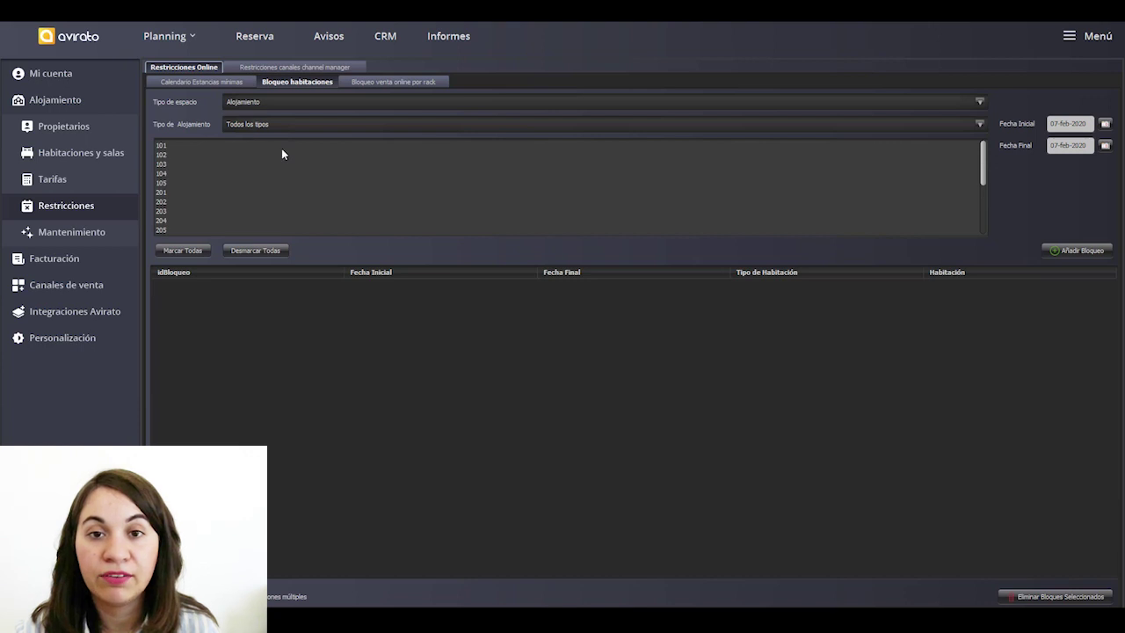
scroll(304, 162, down, 5)
scroll(292, 157, up, 5)
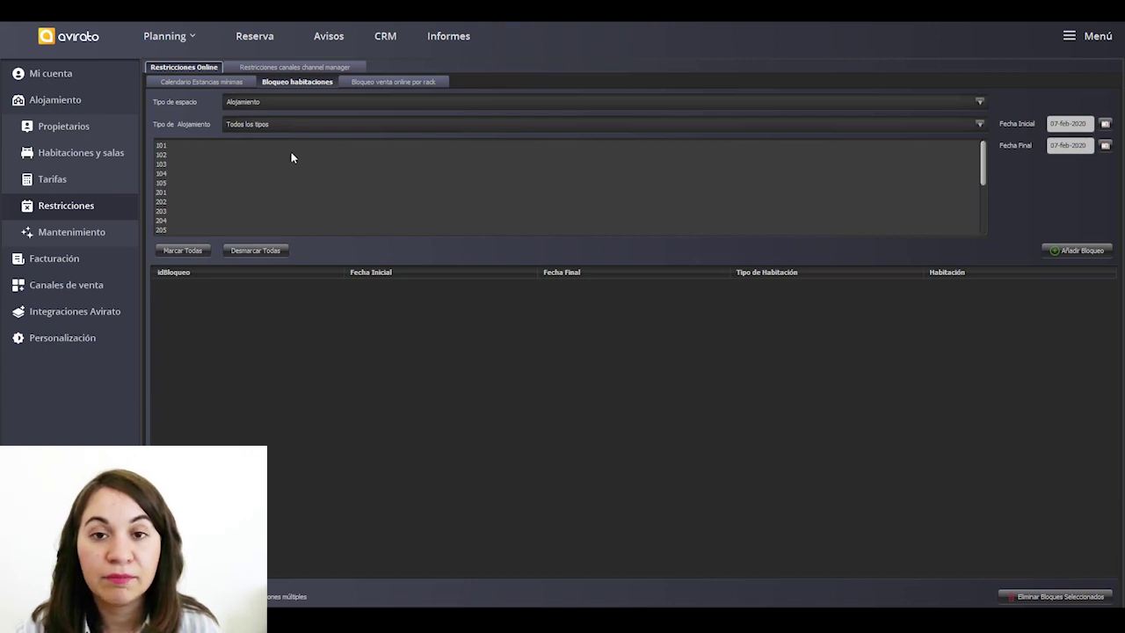
Step: Set the individual rooms 101 and 102 as not available for online sale in the block by rack
click(393, 82)
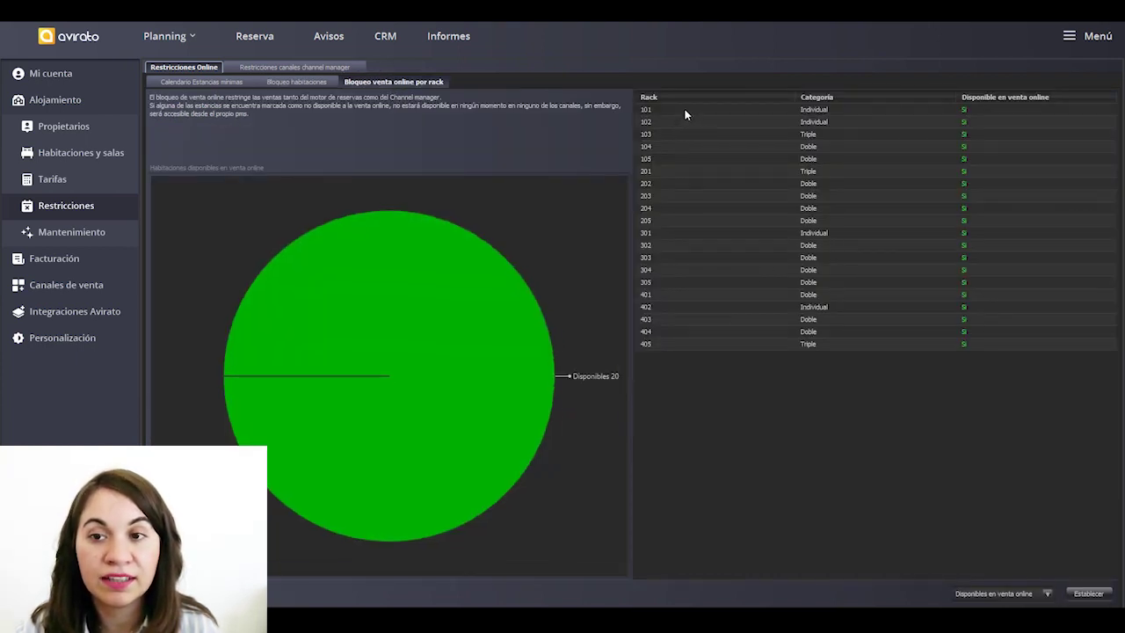
drag(675, 109, 685, 344)
drag(697, 264, 700, 121)
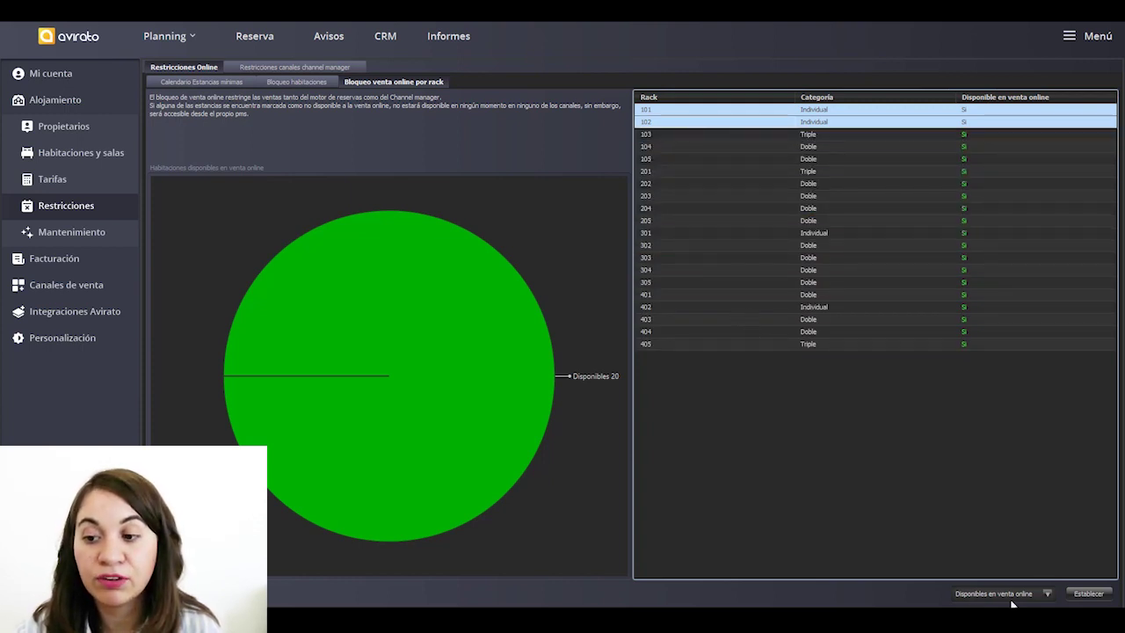
click(971, 594)
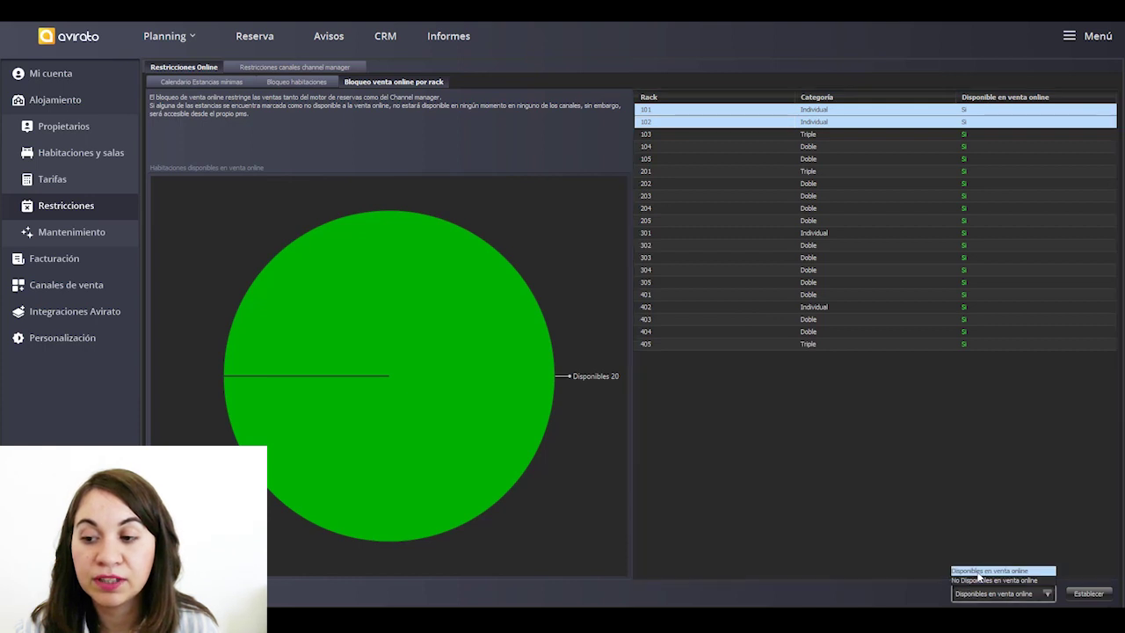
click(972, 581)
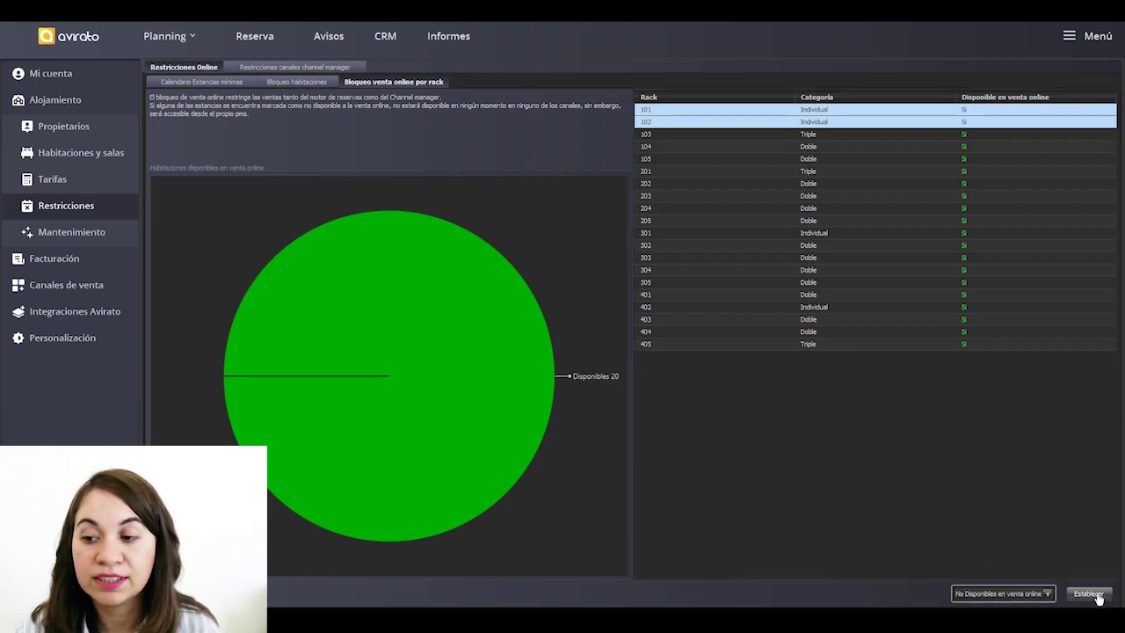
click(1090, 595)
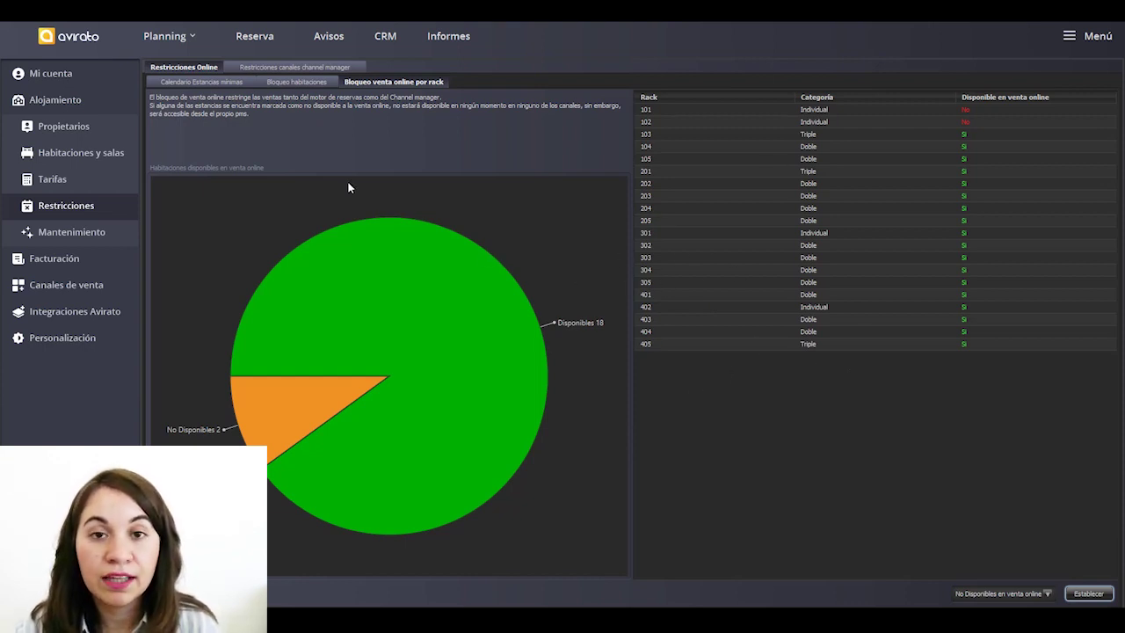
Step: Review the invoice design in the billing settings, including the free text field and the list of margins
click(66, 260)
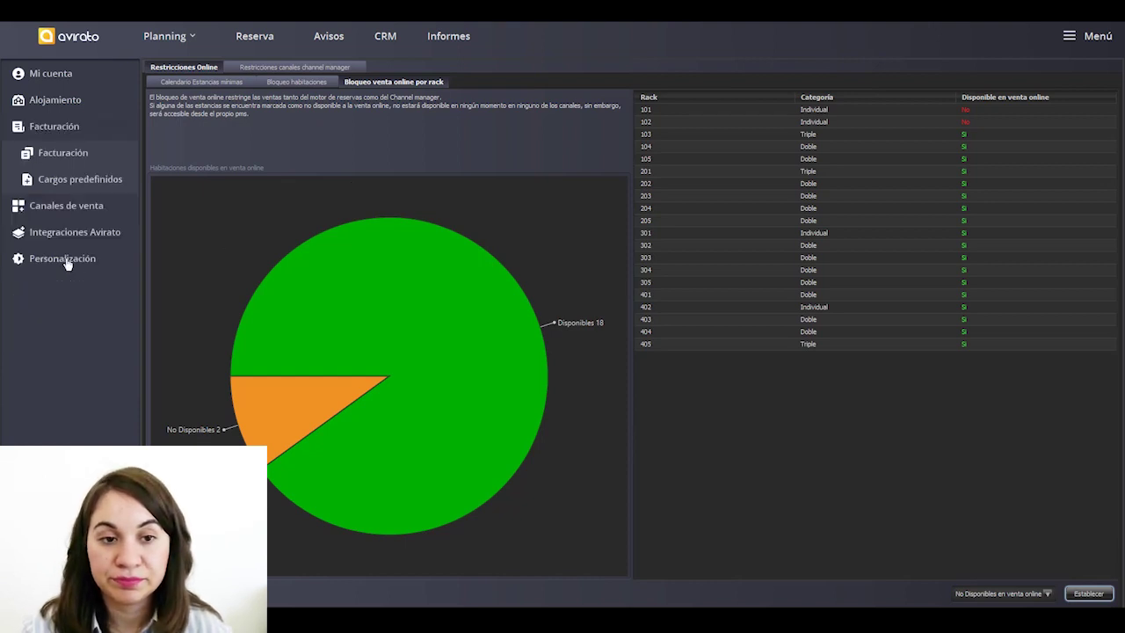
click(58, 155)
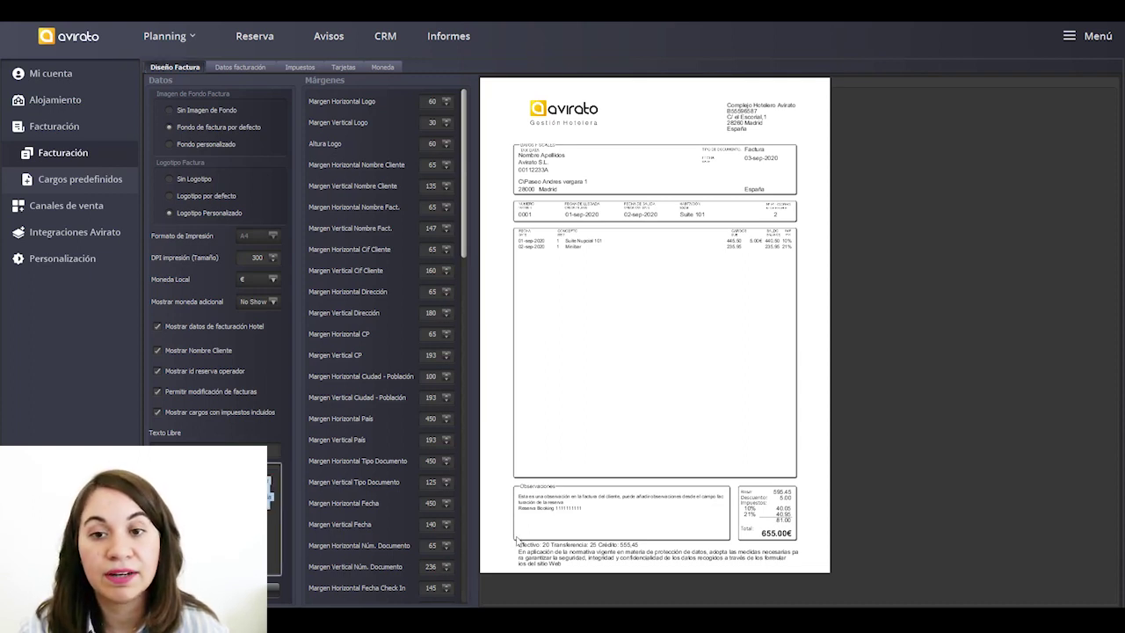
click(224, 448)
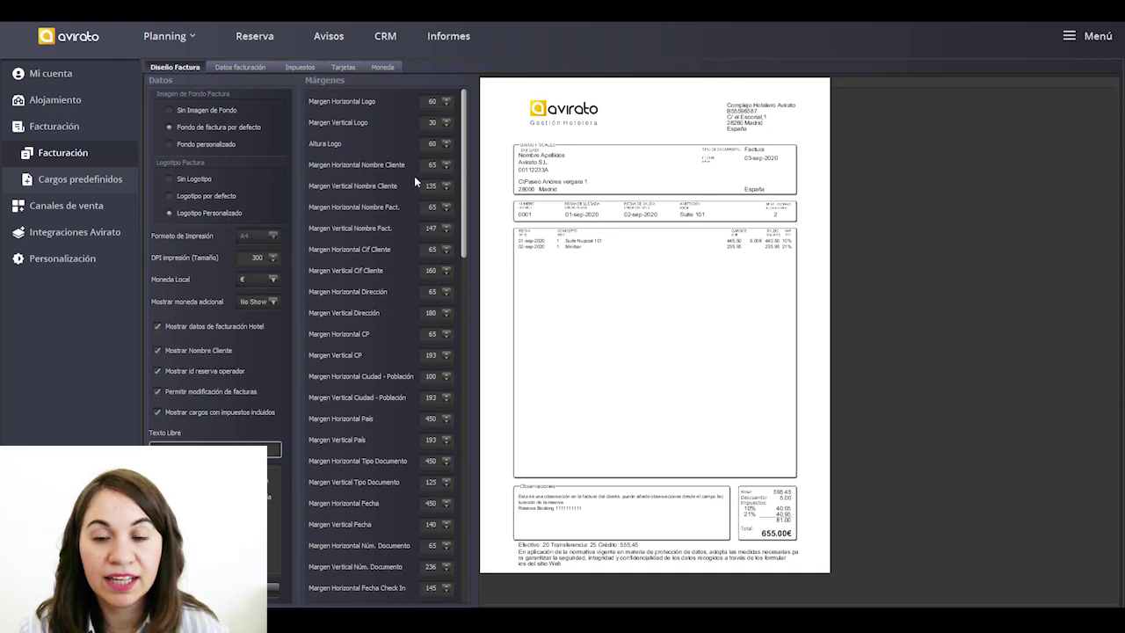
drag(467, 113, 469, 362)
drag(464, 267, 466, 91)
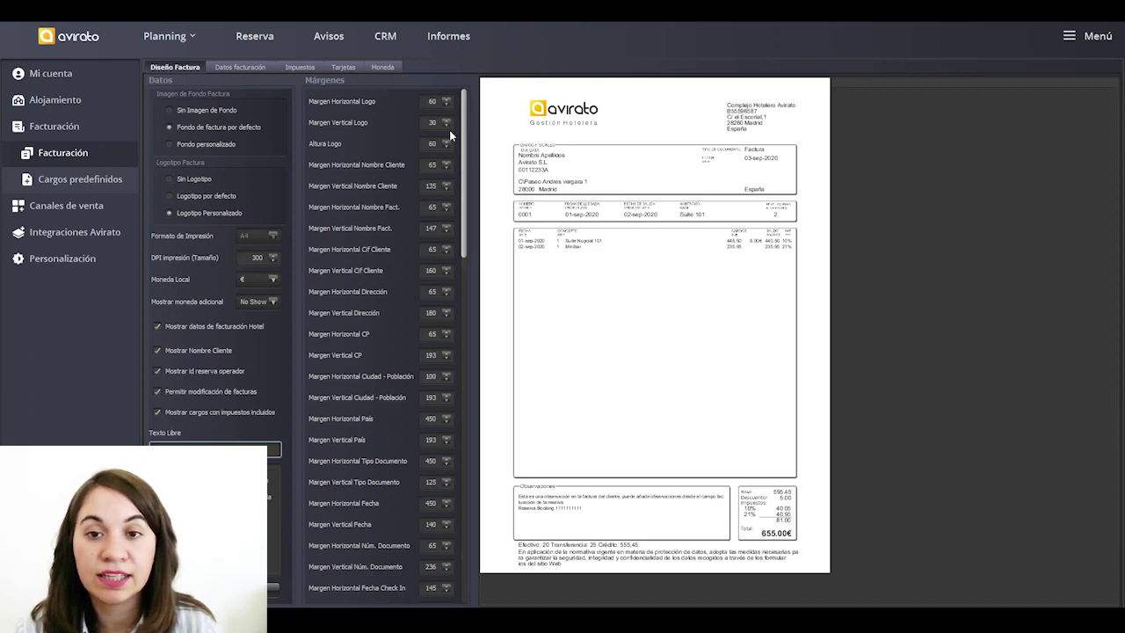
scroll(457, 307, down, 2)
scroll(457, 305, up, 2)
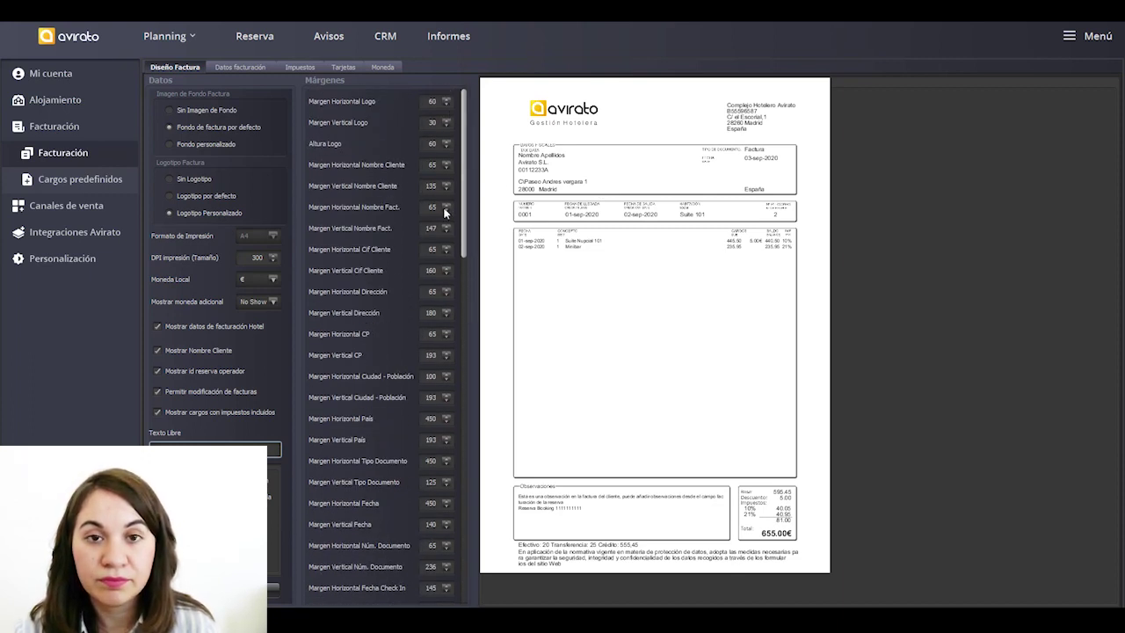
Step: Examine the establishment's billing data and the numbering formats for invoices, second-series invoices, proformas, delivery notes and credit notes
click(236, 66)
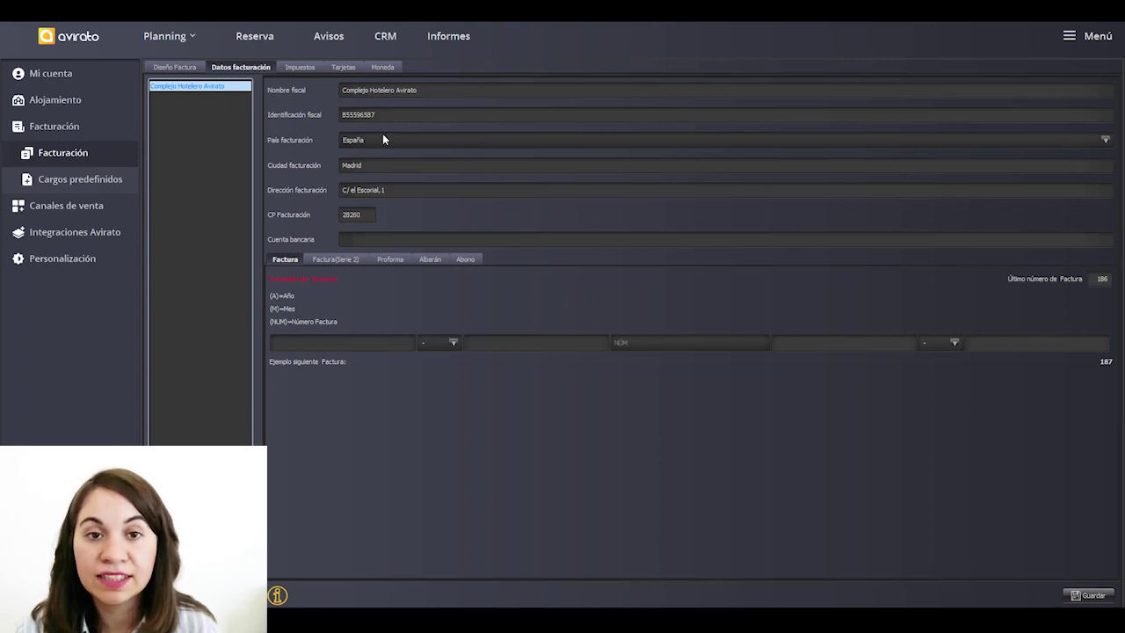
click(417, 190)
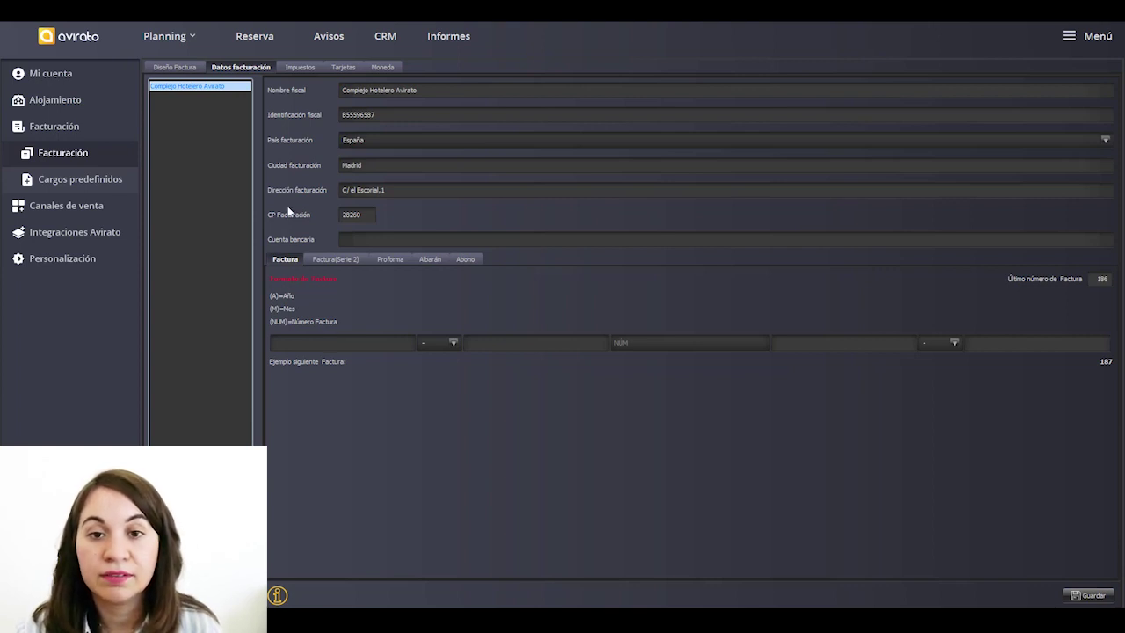
click(379, 91)
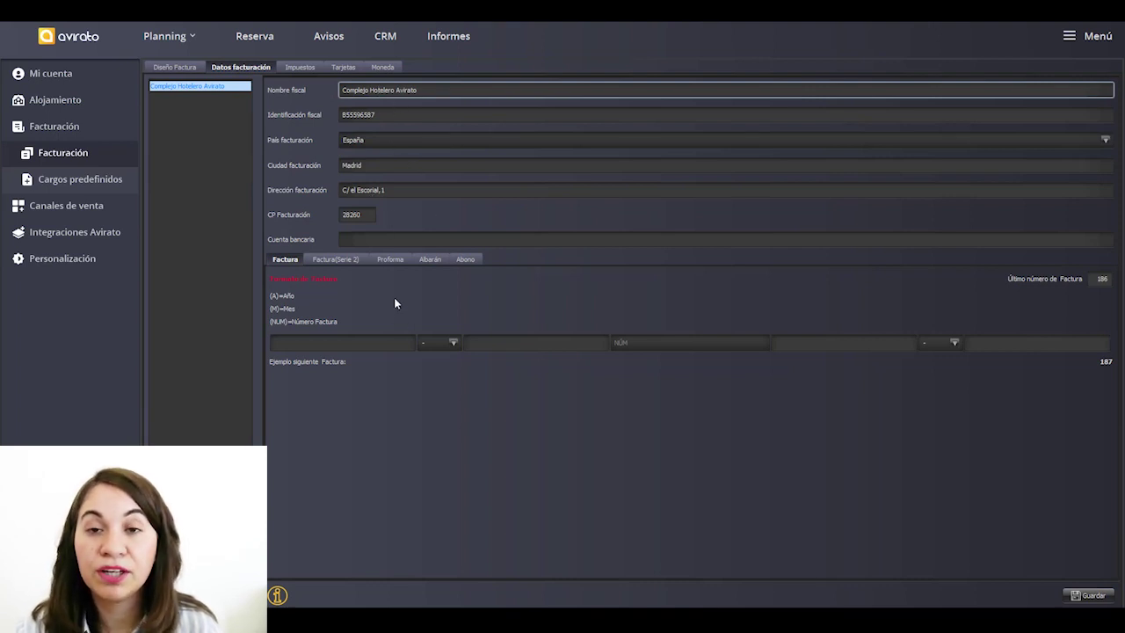
mouse_move(361, 286)
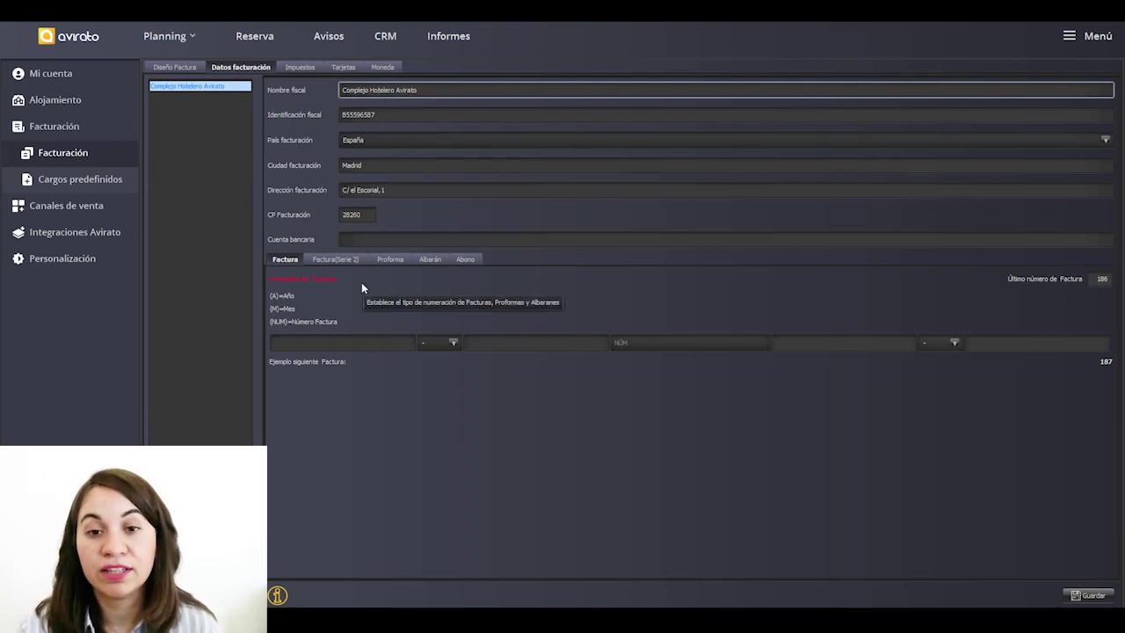
click(318, 262)
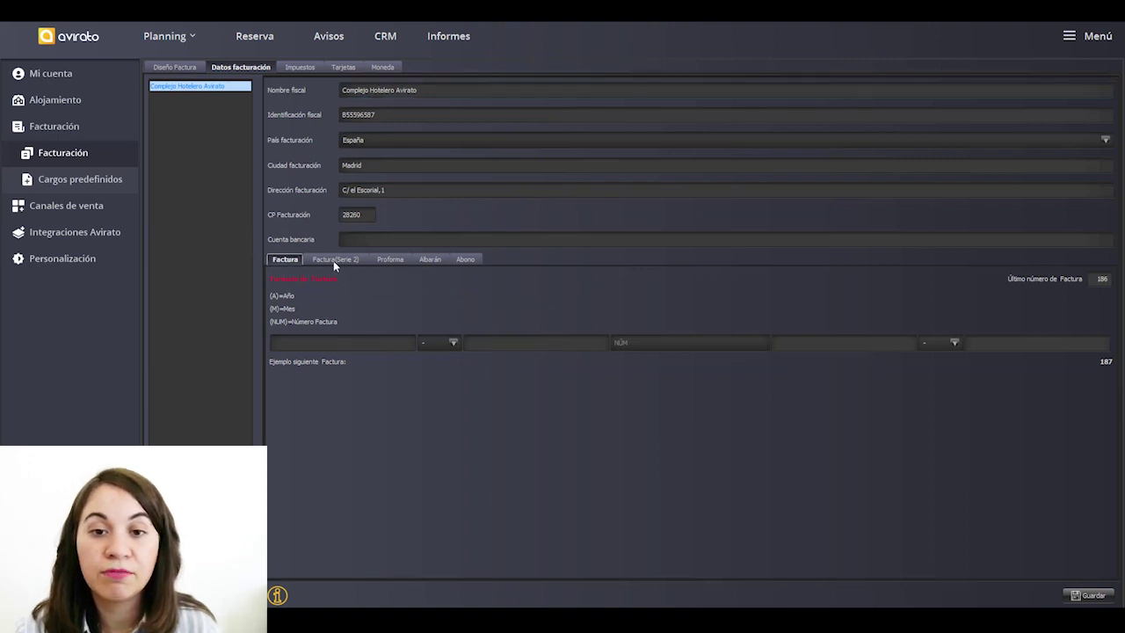
click(386, 262)
click(439, 262)
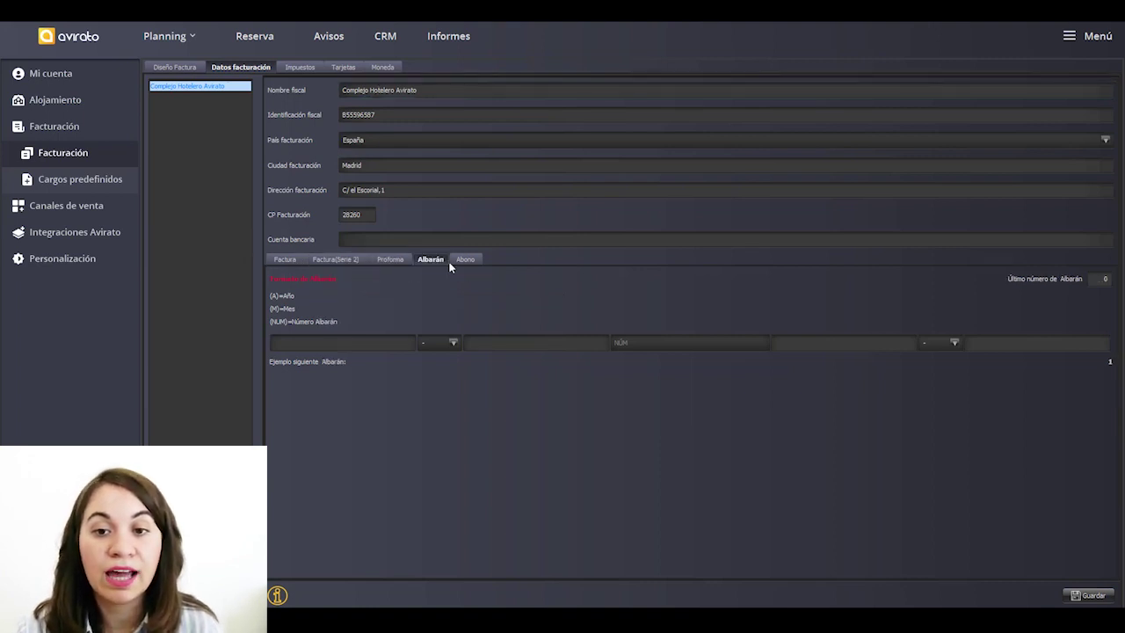
click(461, 261)
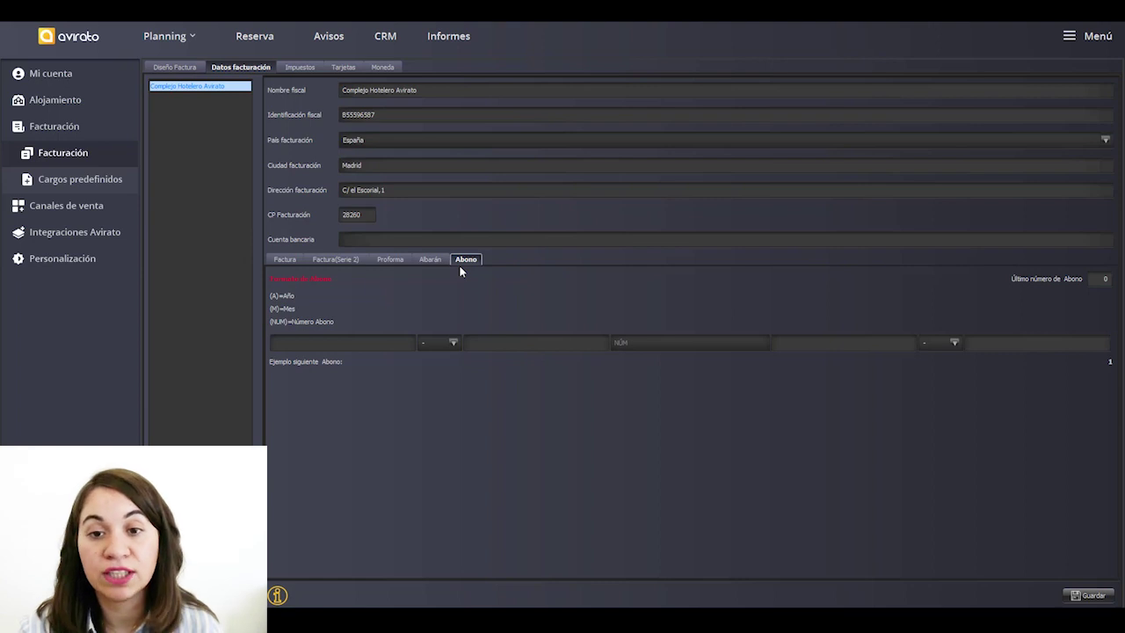
click(432, 259)
click(390, 259)
click(350, 258)
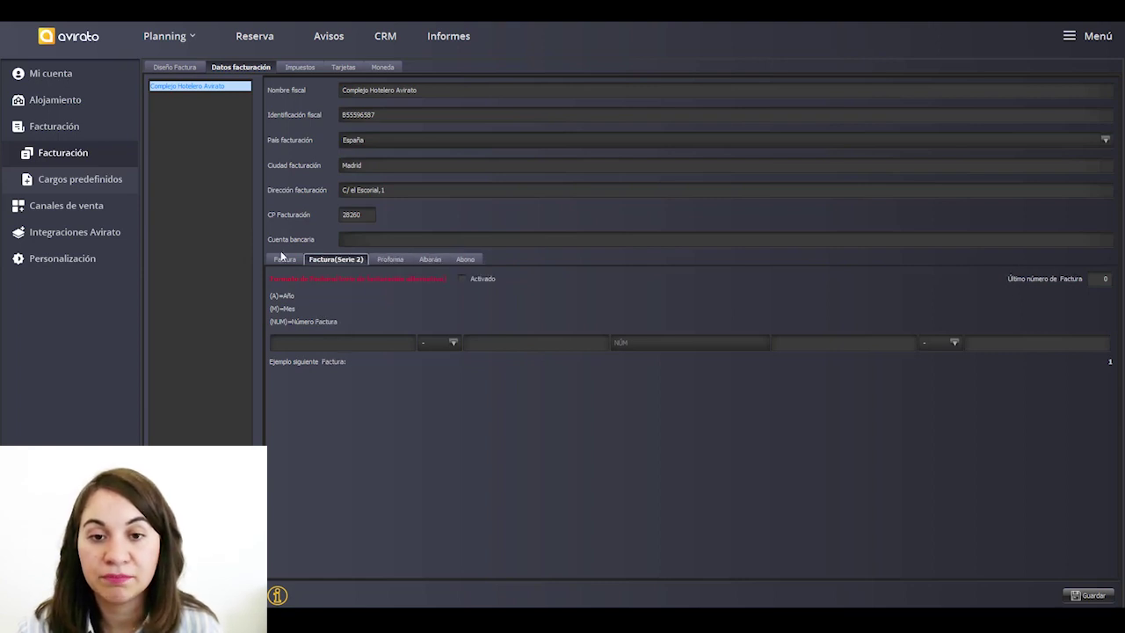
click(285, 259)
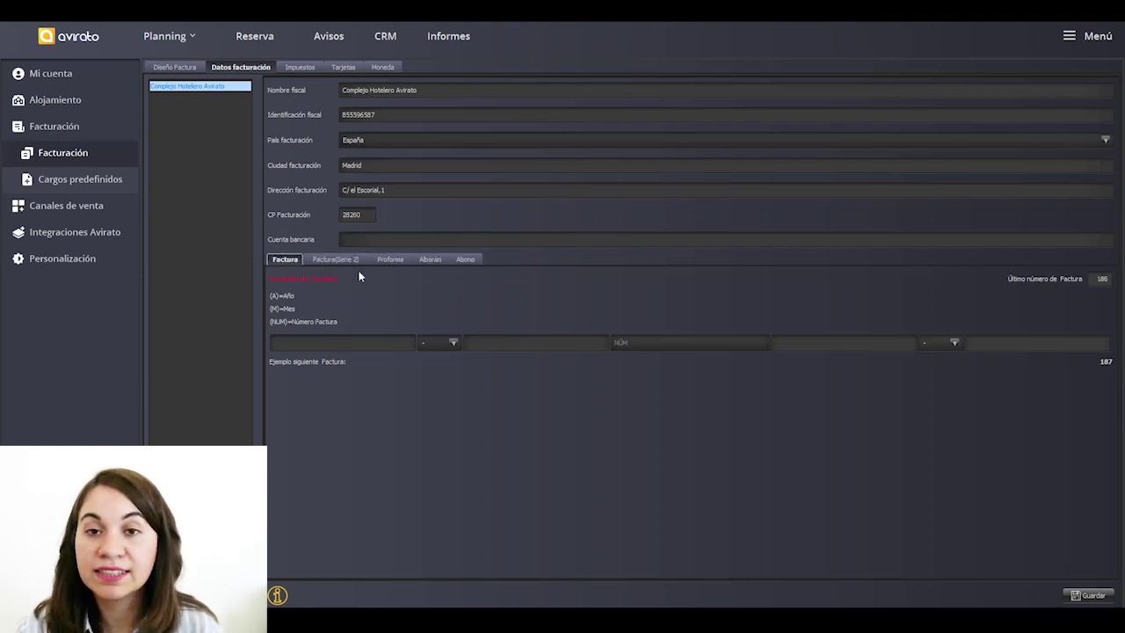
mouse_move(358, 277)
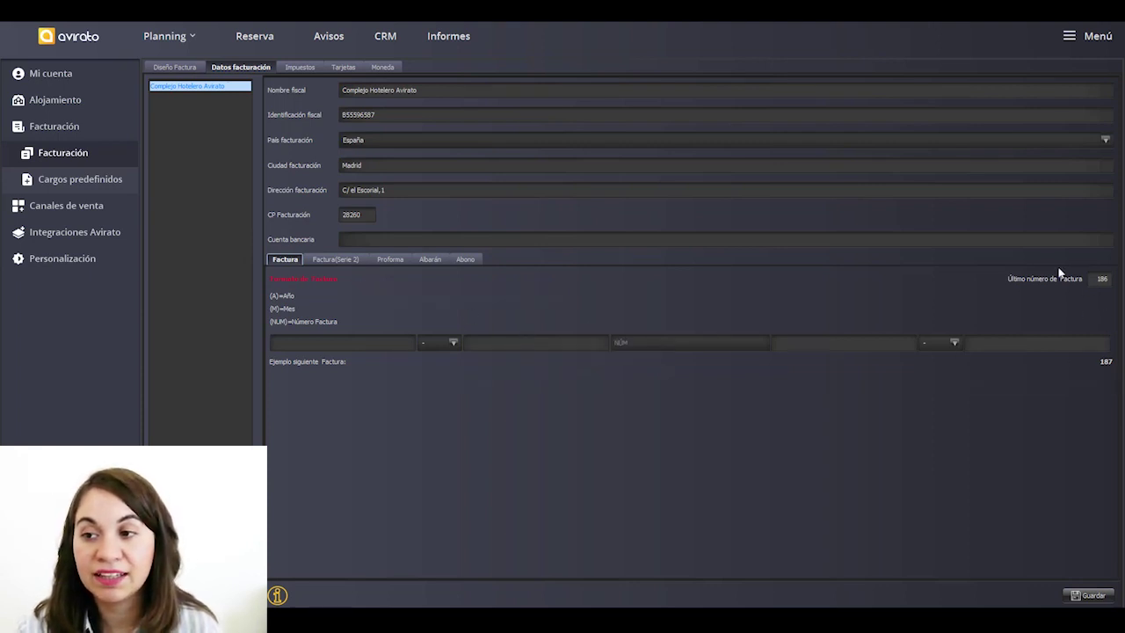
Step: Enter facturac as the text before the number in the invoice numbering format, and look at the last-number field and the year and month options
double_click(1098, 278)
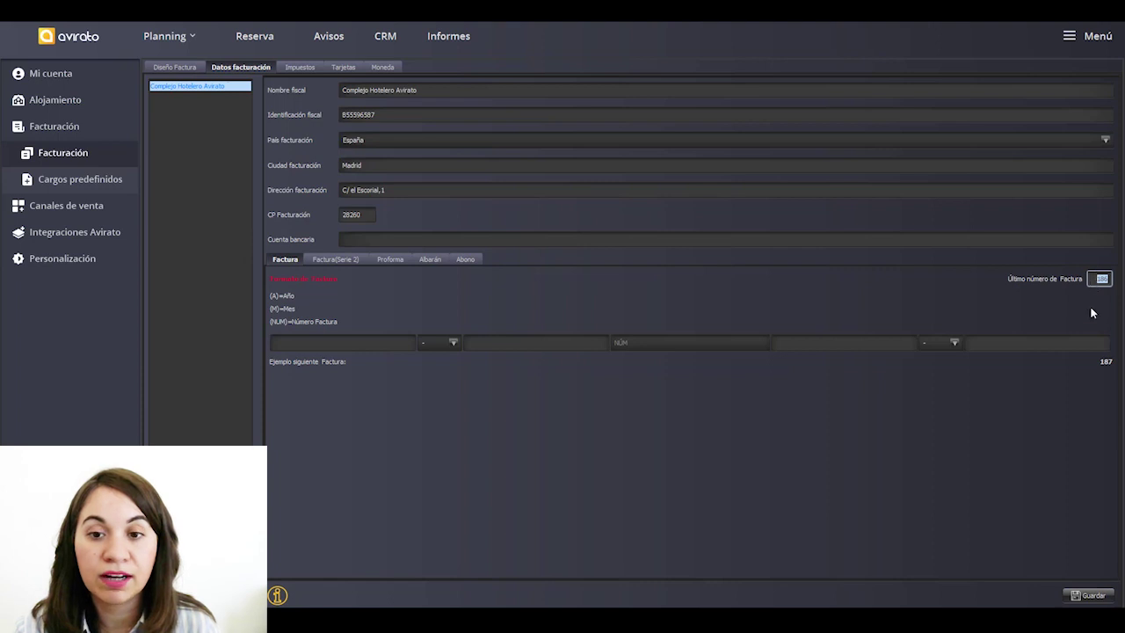
click(1098, 279)
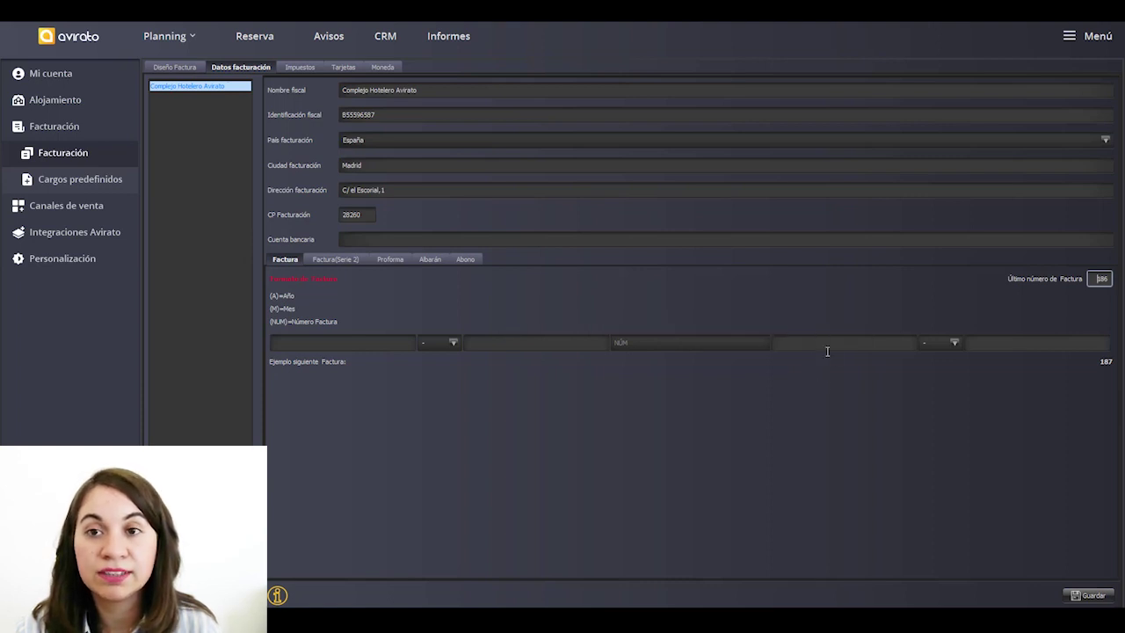
click(491, 344)
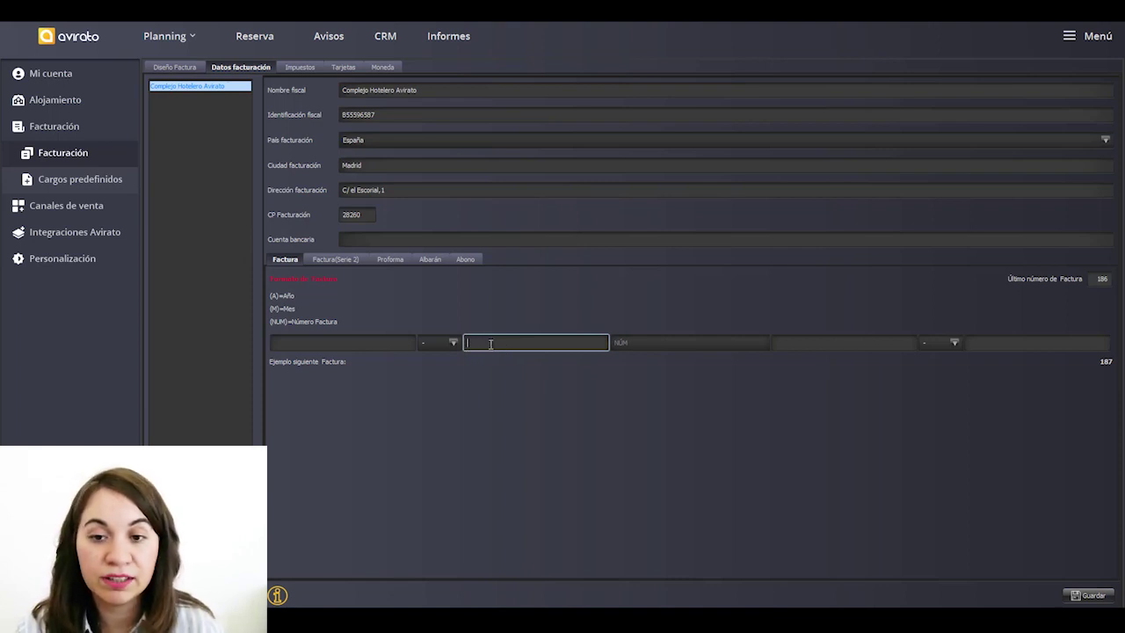
text(facturac)
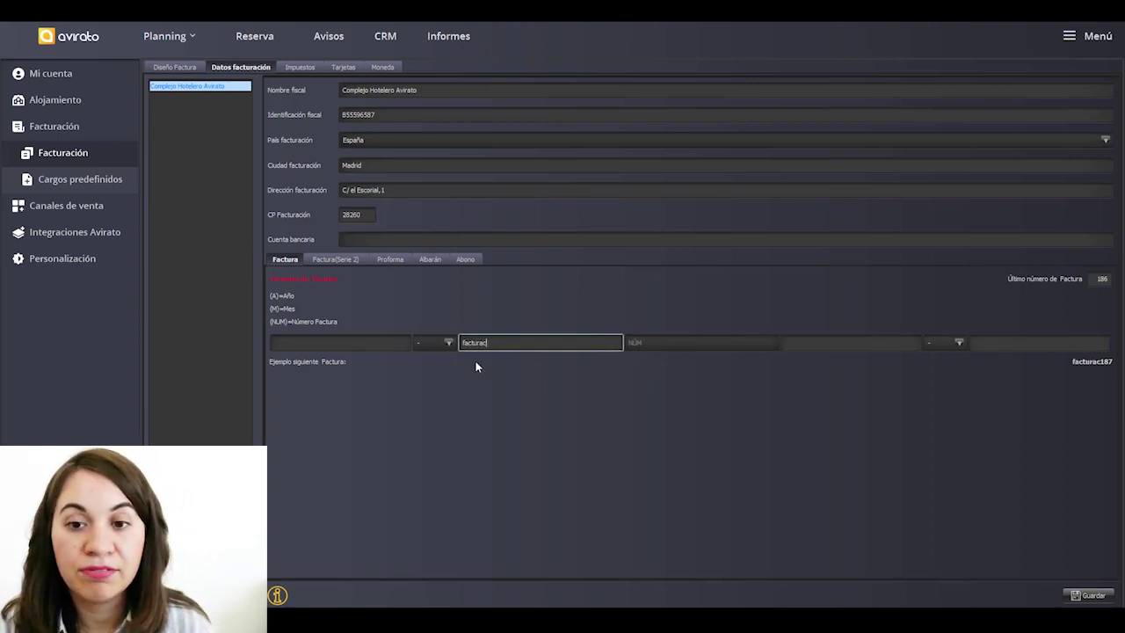
click(449, 344)
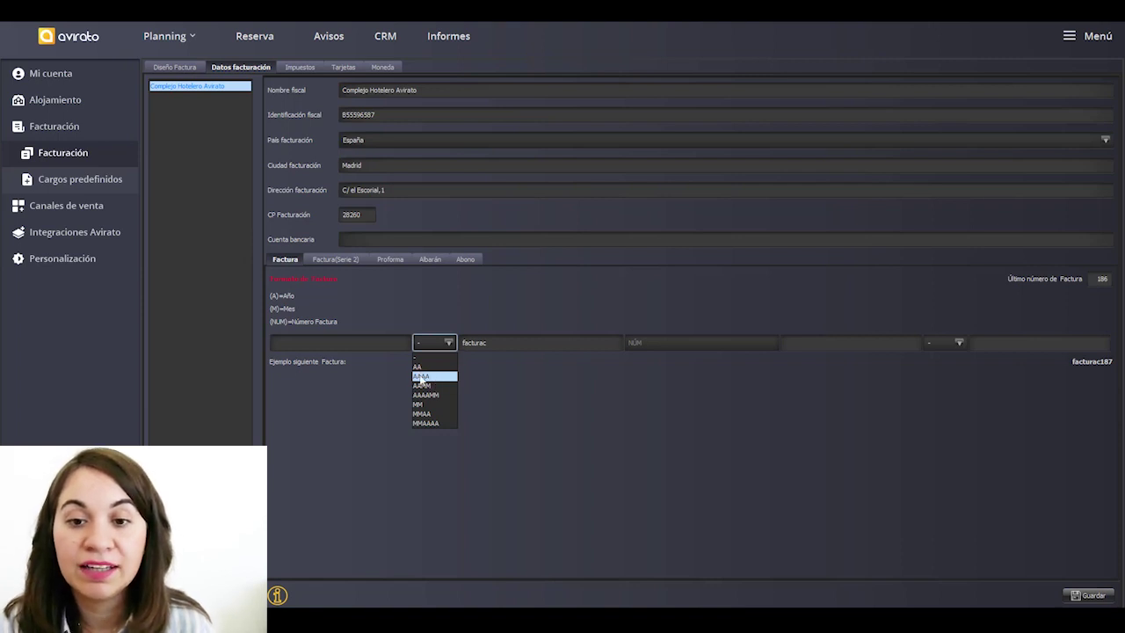
click(525, 383)
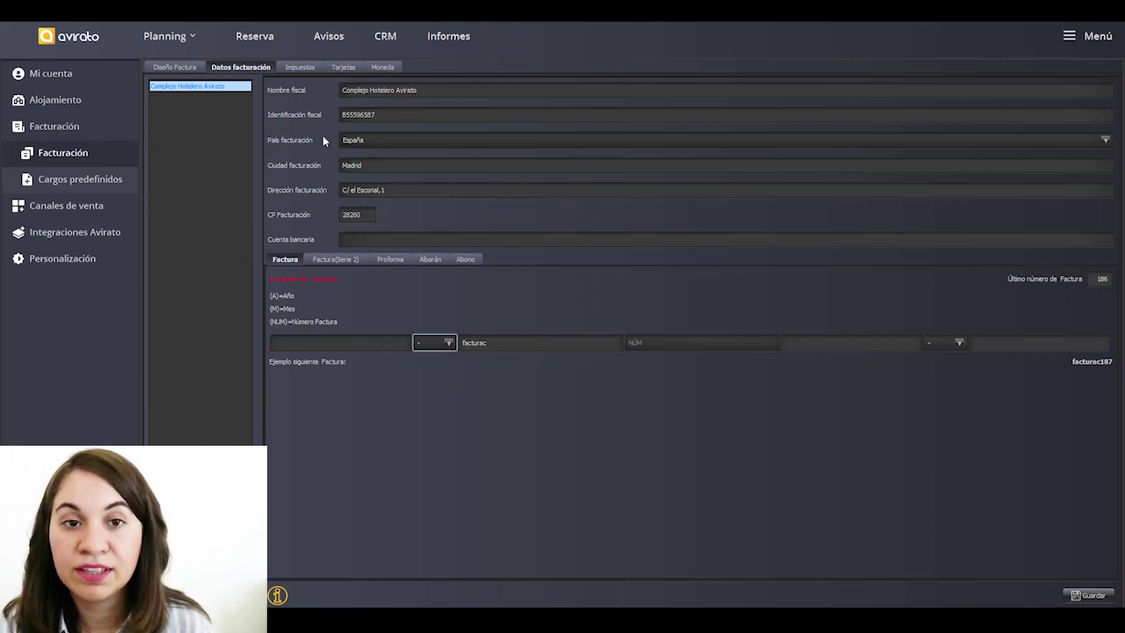
Step: Review the active taxes and the choices for the default hotel and extras taxes
click(296, 67)
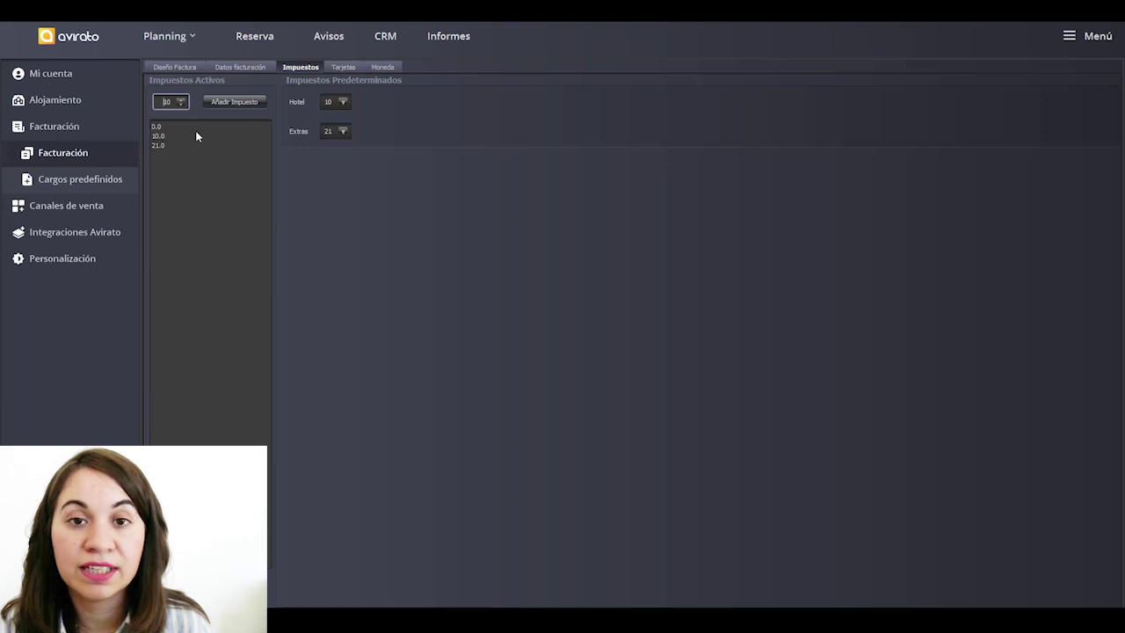
click(336, 102)
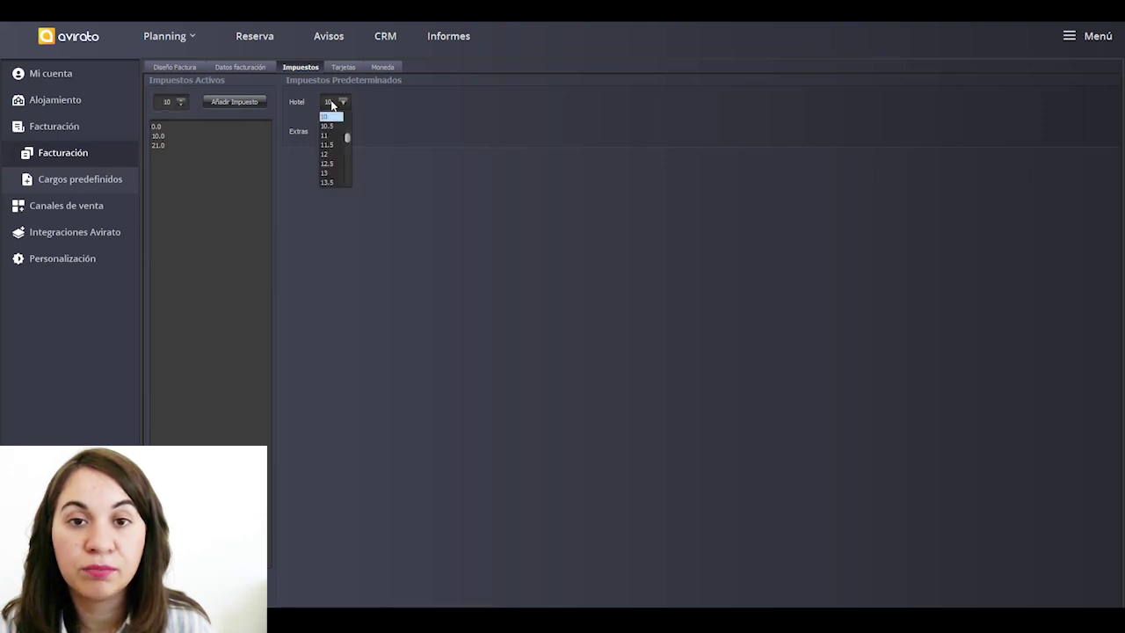
click(299, 114)
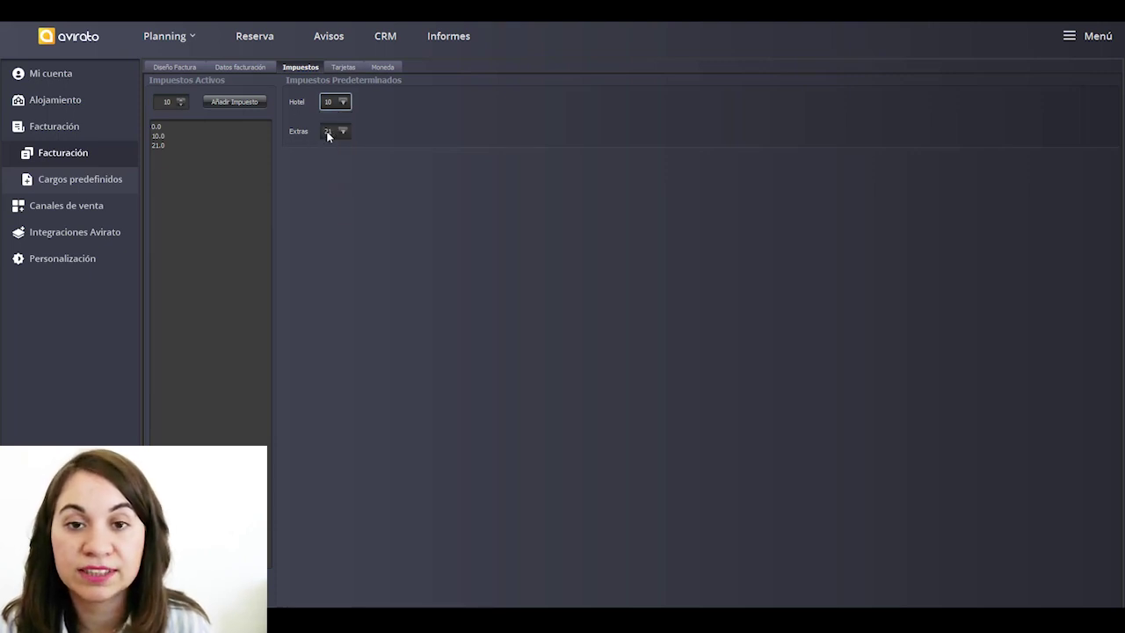
click(328, 131)
click(378, 152)
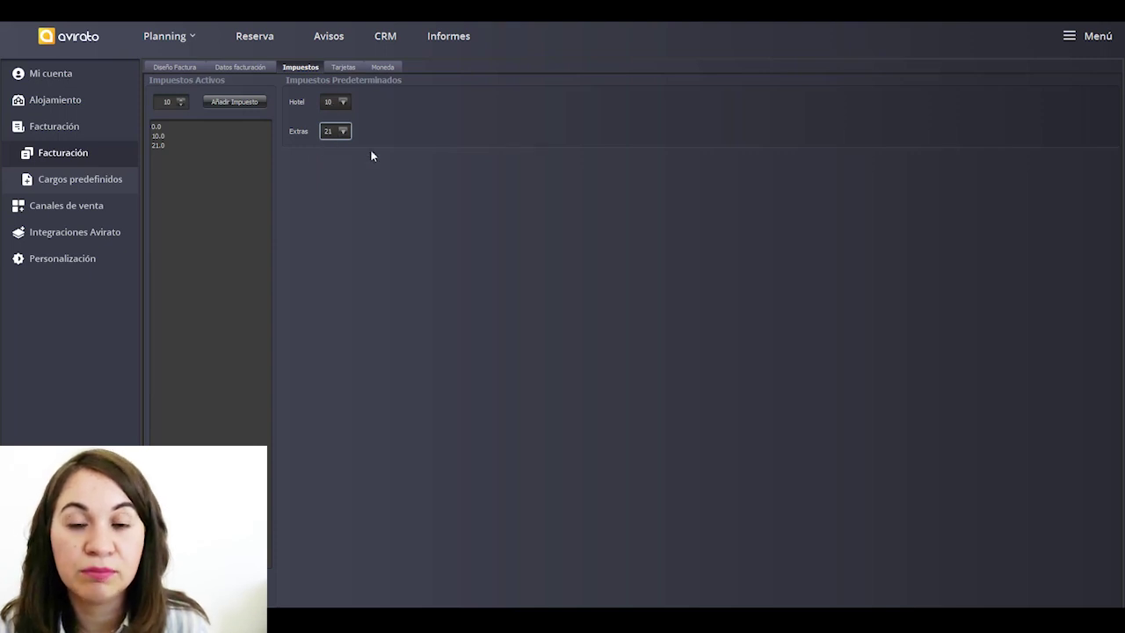
Step: Add a tax of 15 to the active taxes
click(173, 128)
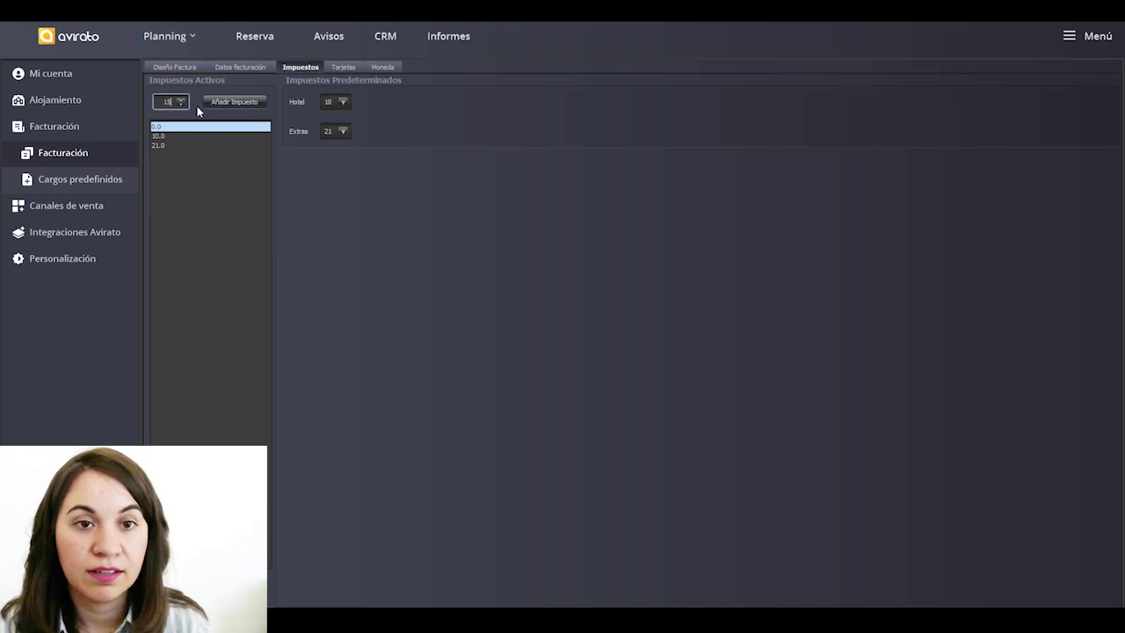
text(15)
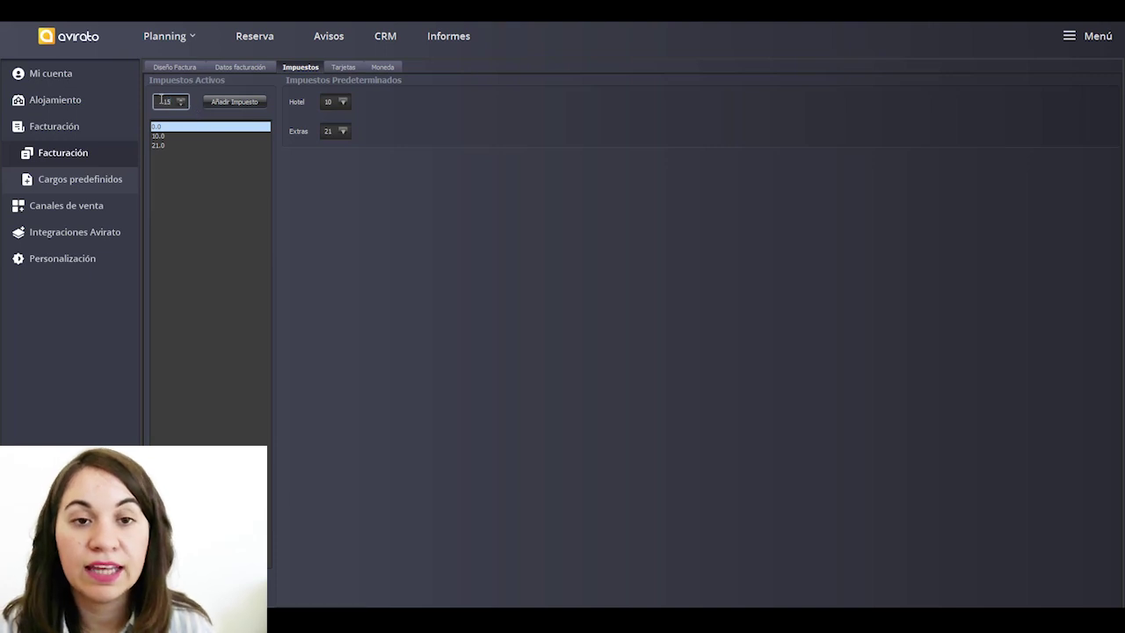
click(234, 103)
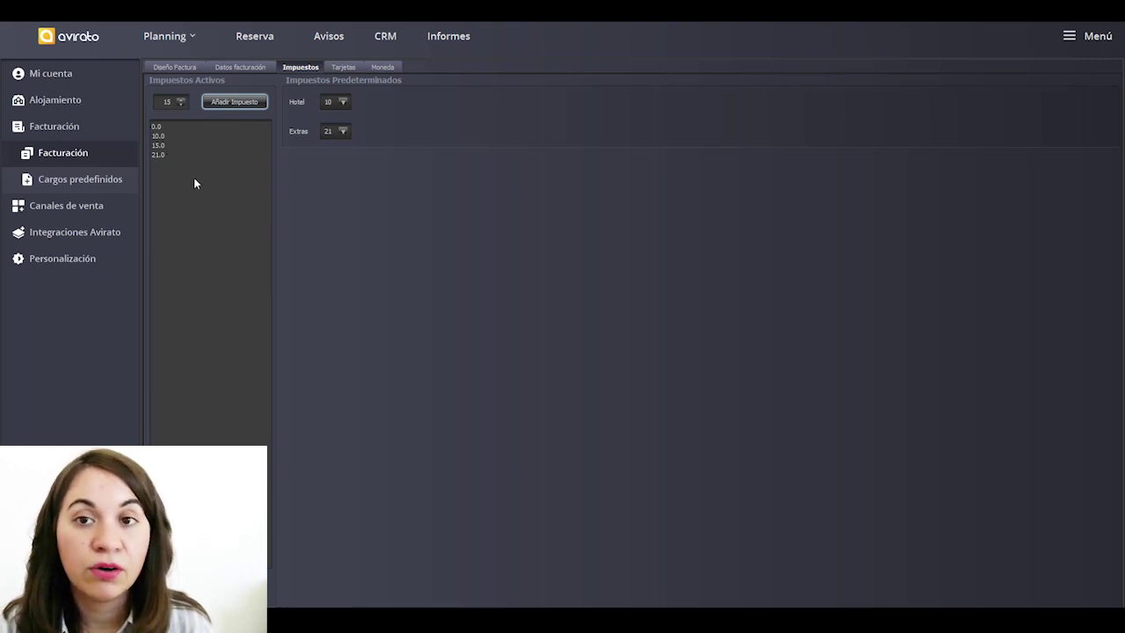
Step: Open the predefined charges and look through the existing entries
click(1096, 37)
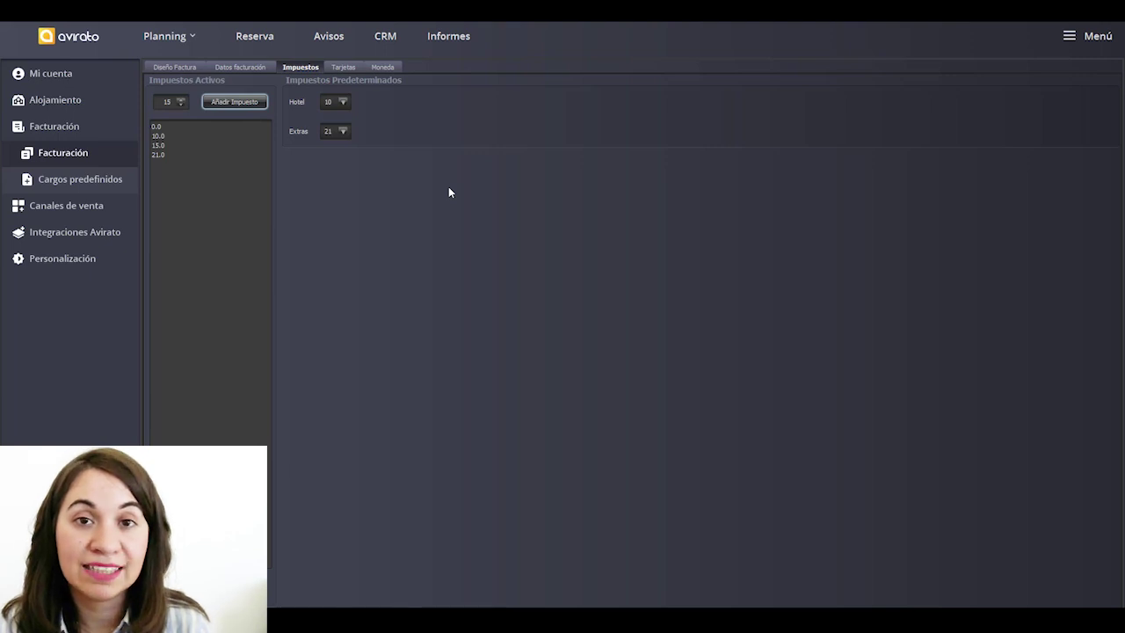
click(77, 185)
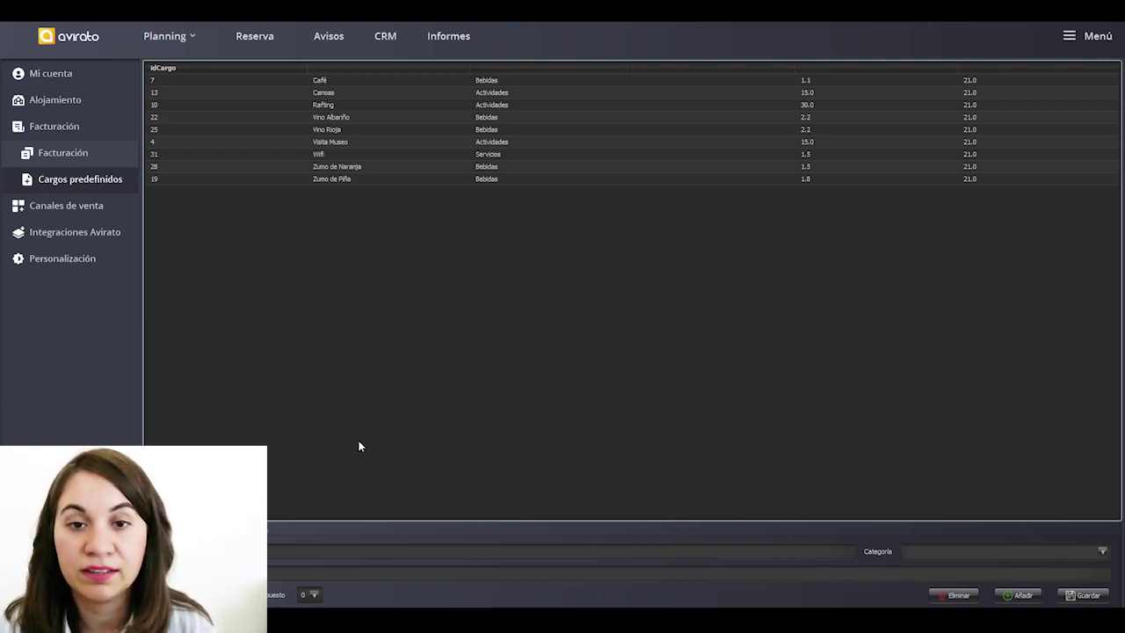
drag(264, 82, 352, 146)
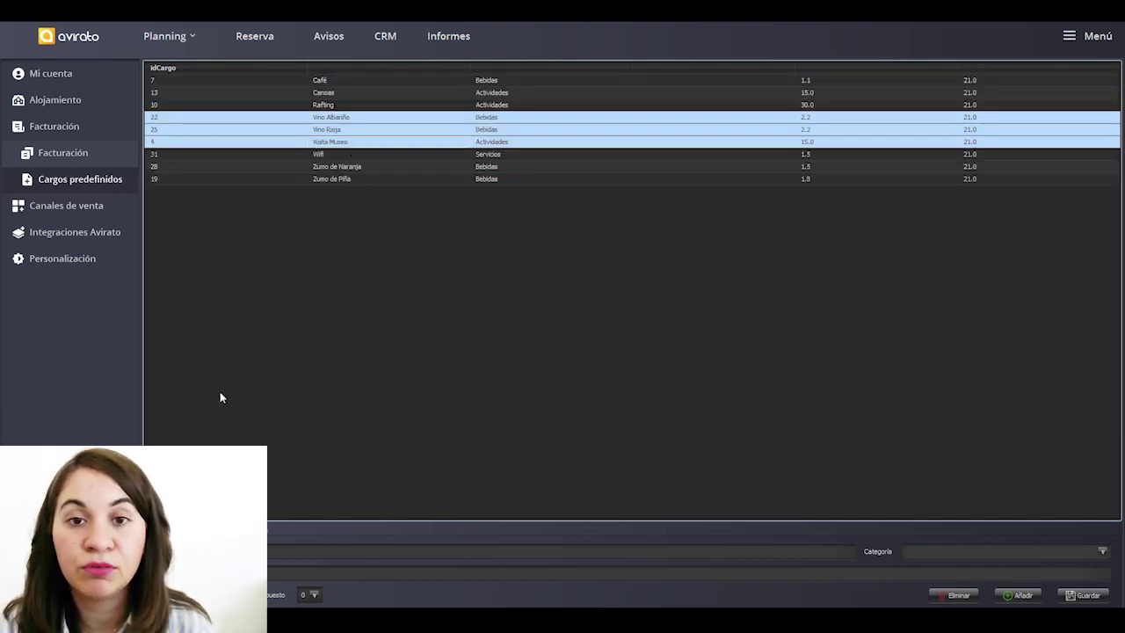
Step: Add a predefined charge named Refresco in the Bebidas category
click(220, 551)
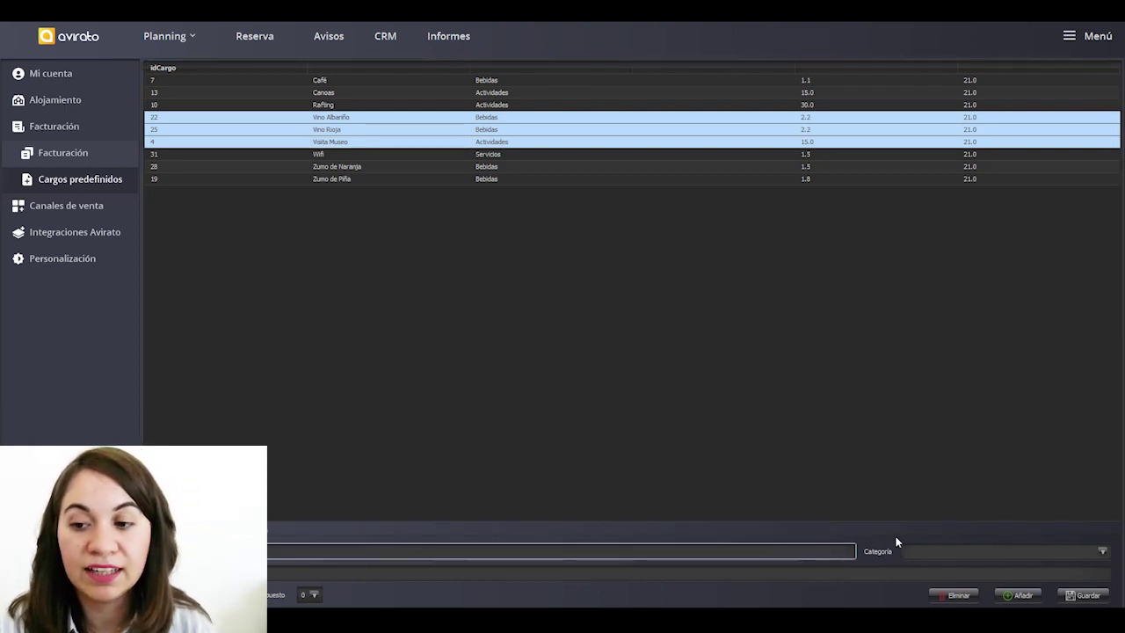
click(950, 552)
click(1103, 552)
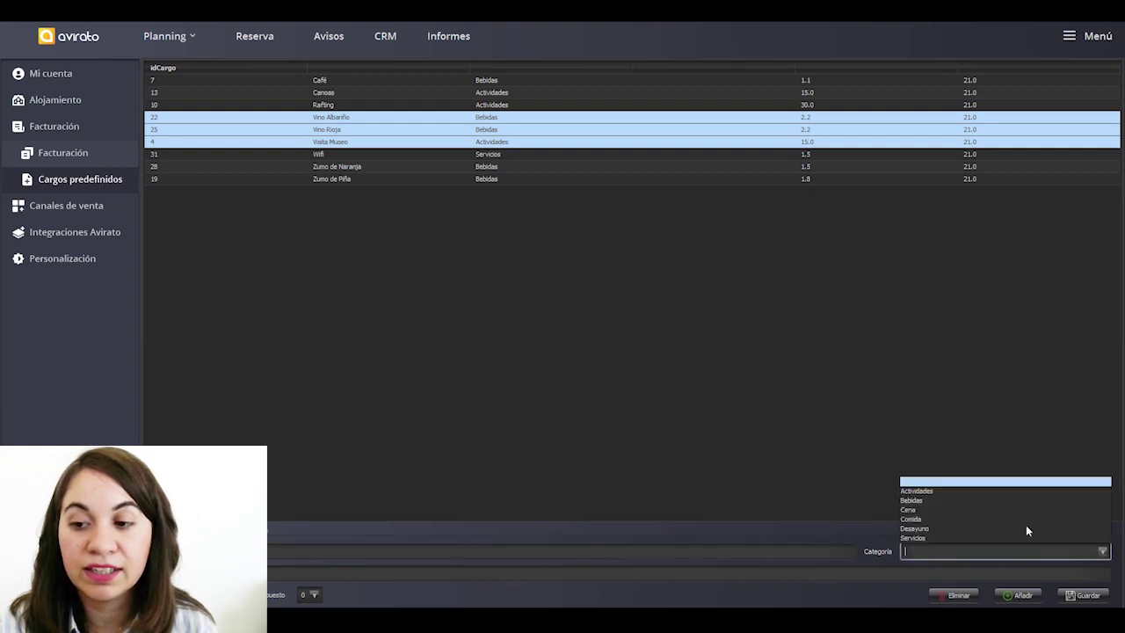
click(933, 501)
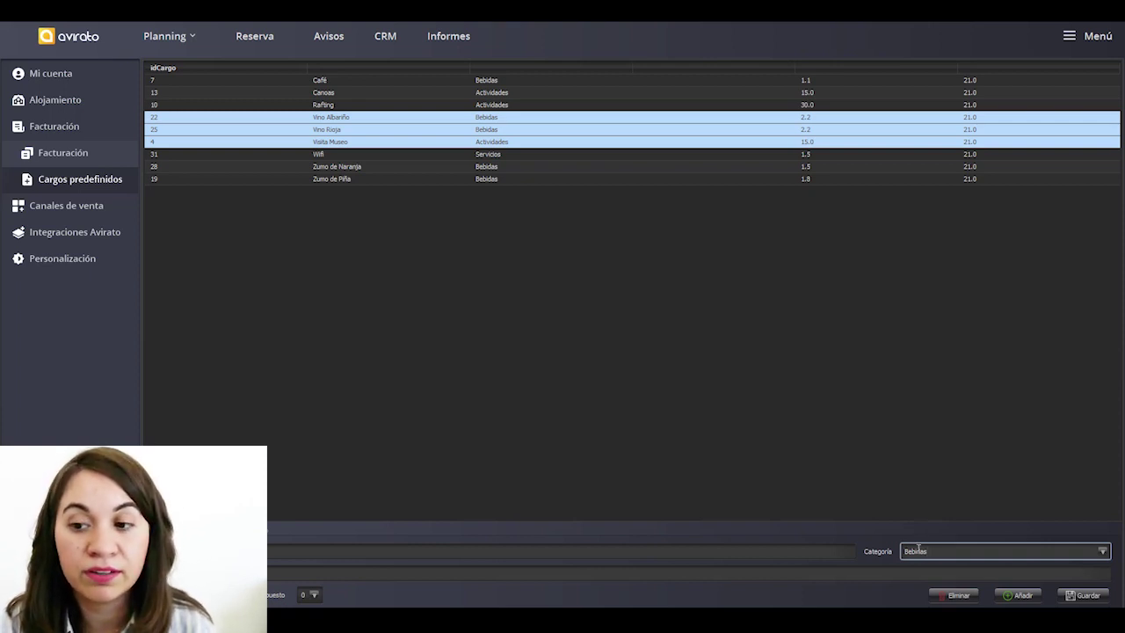
click(1021, 596)
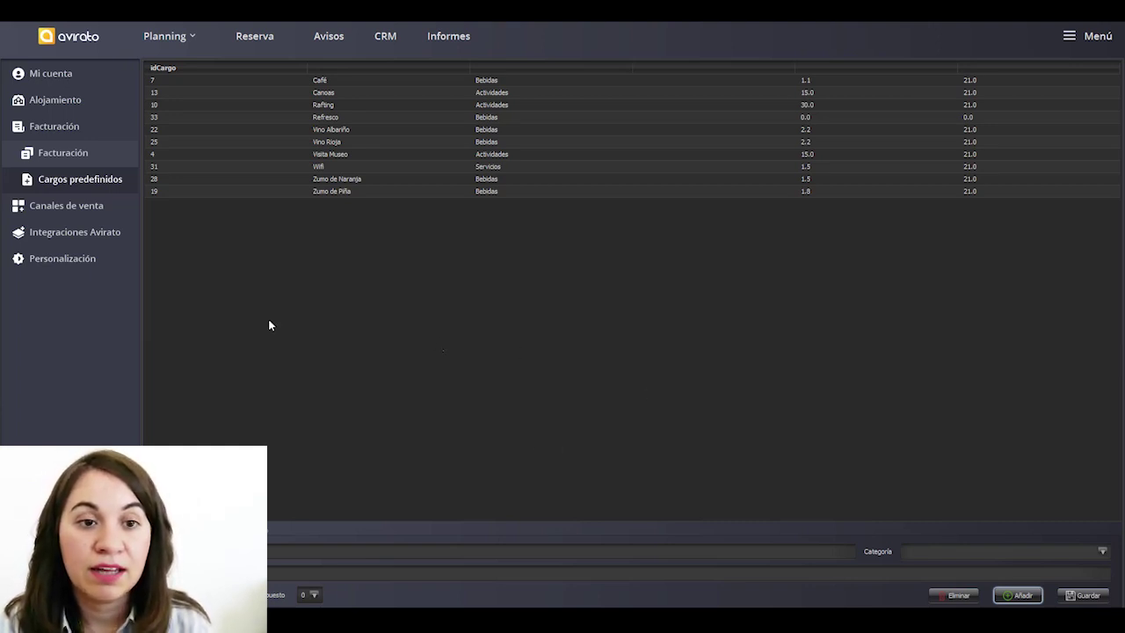
Step: Open the email templates in the Avirato integrations and launch the online template editor
click(43, 259)
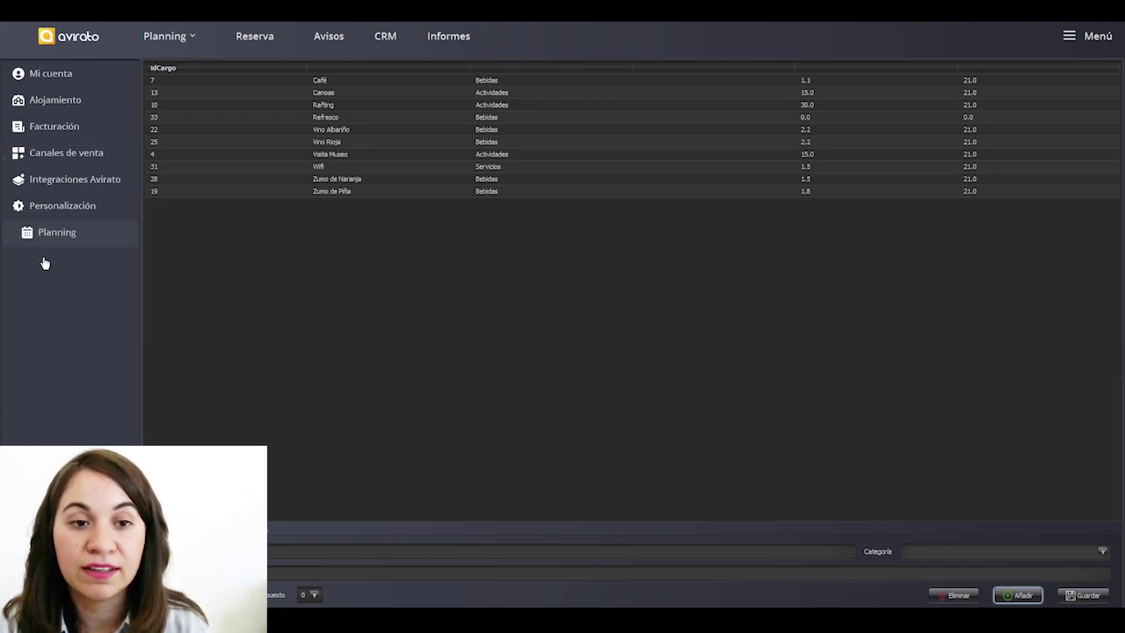
click(48, 182)
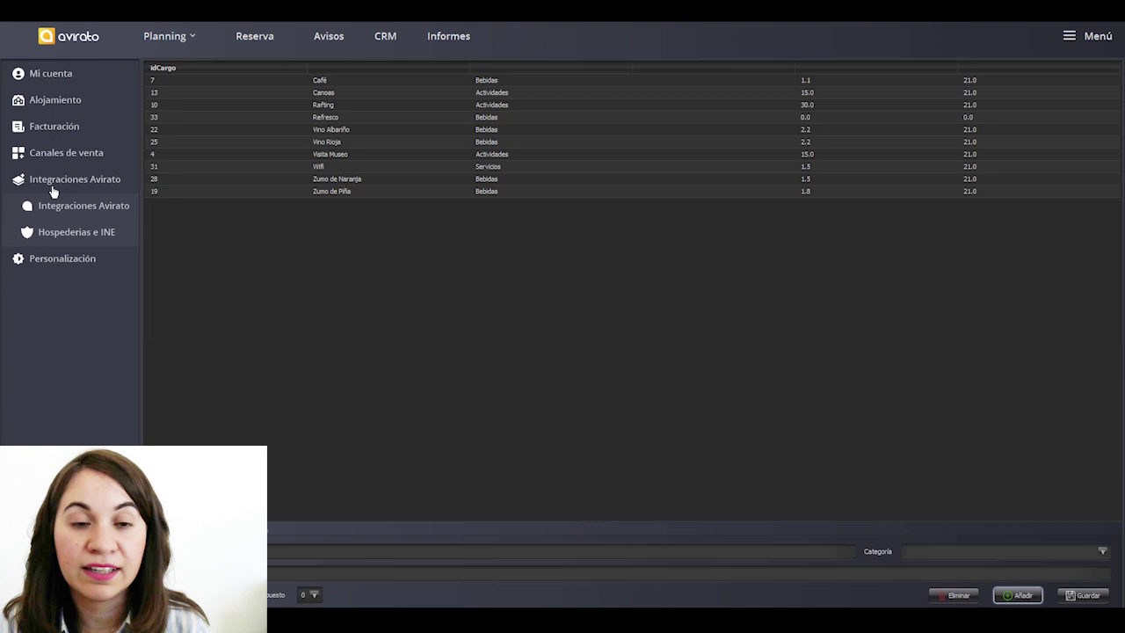
click(98, 211)
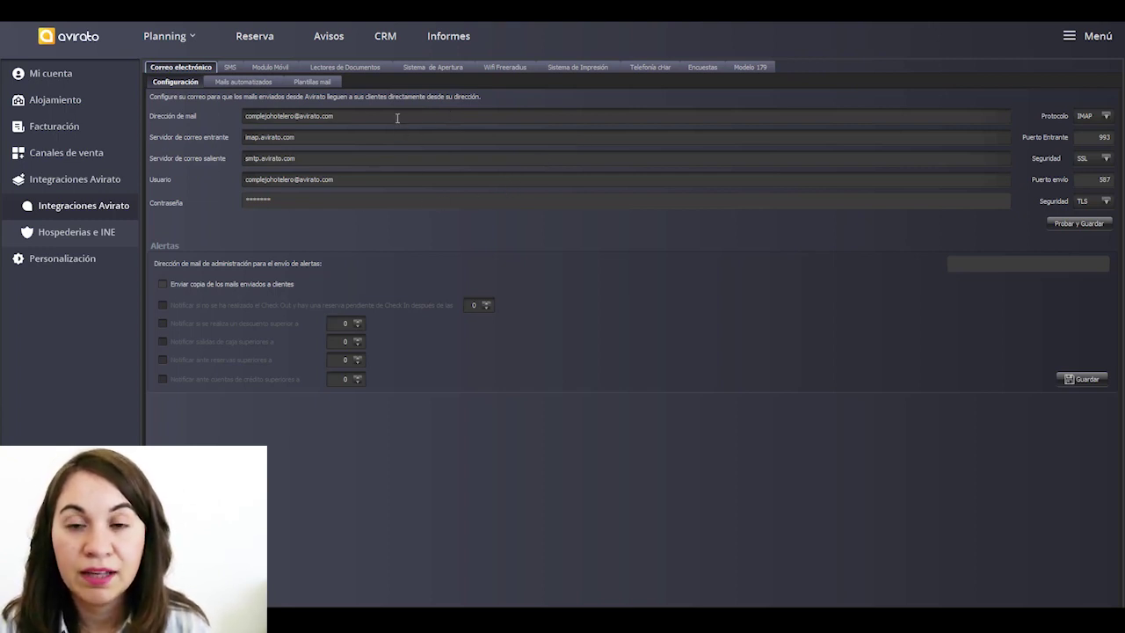
click(310, 82)
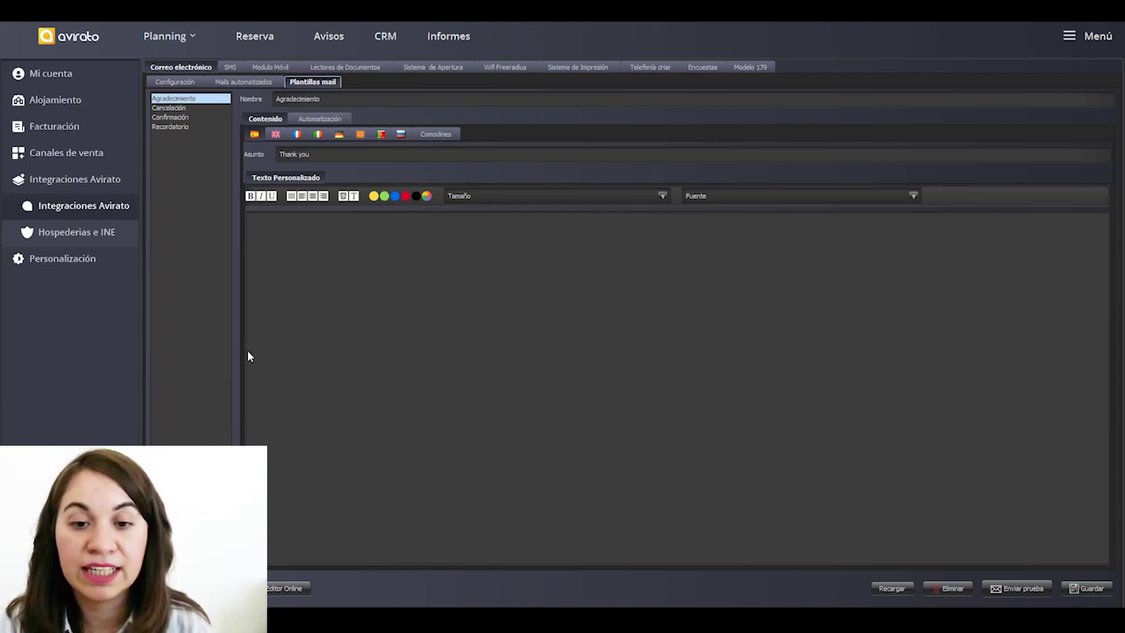
click(275, 589)
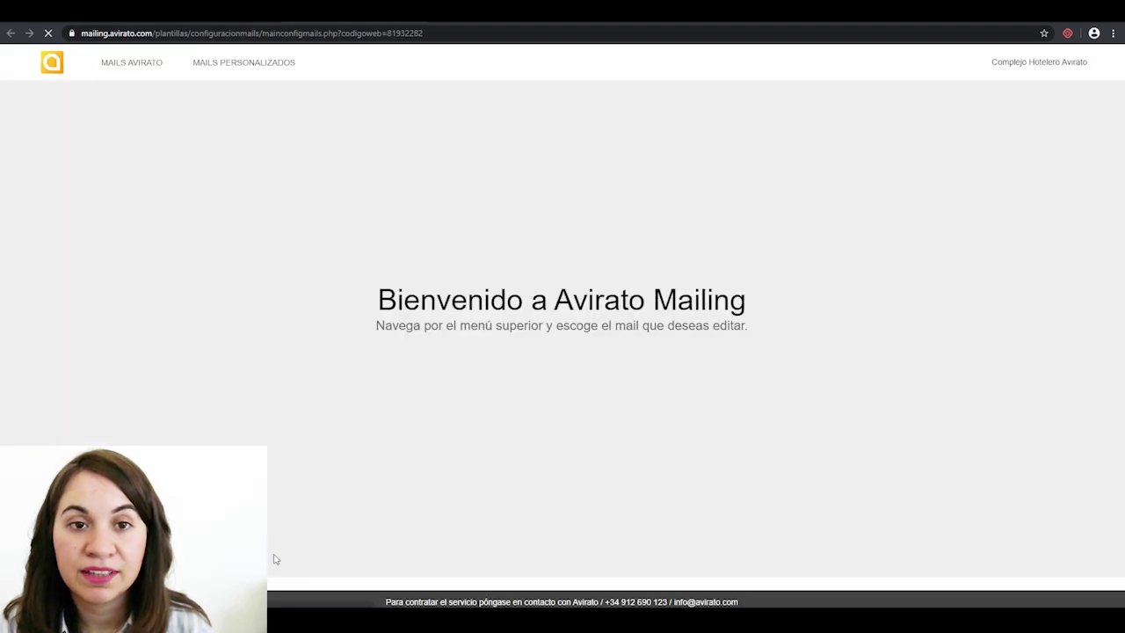
Step: Review the available Avirato and personalised mails, and open the template choices for the Cancelación mail
click(134, 63)
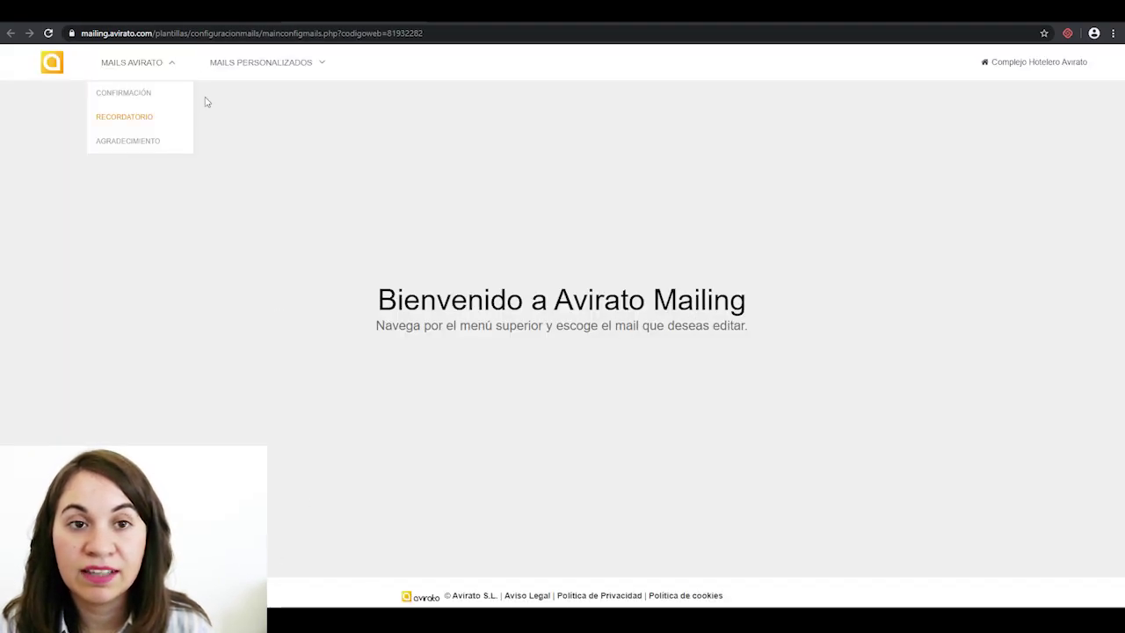
mouse_move(123, 62)
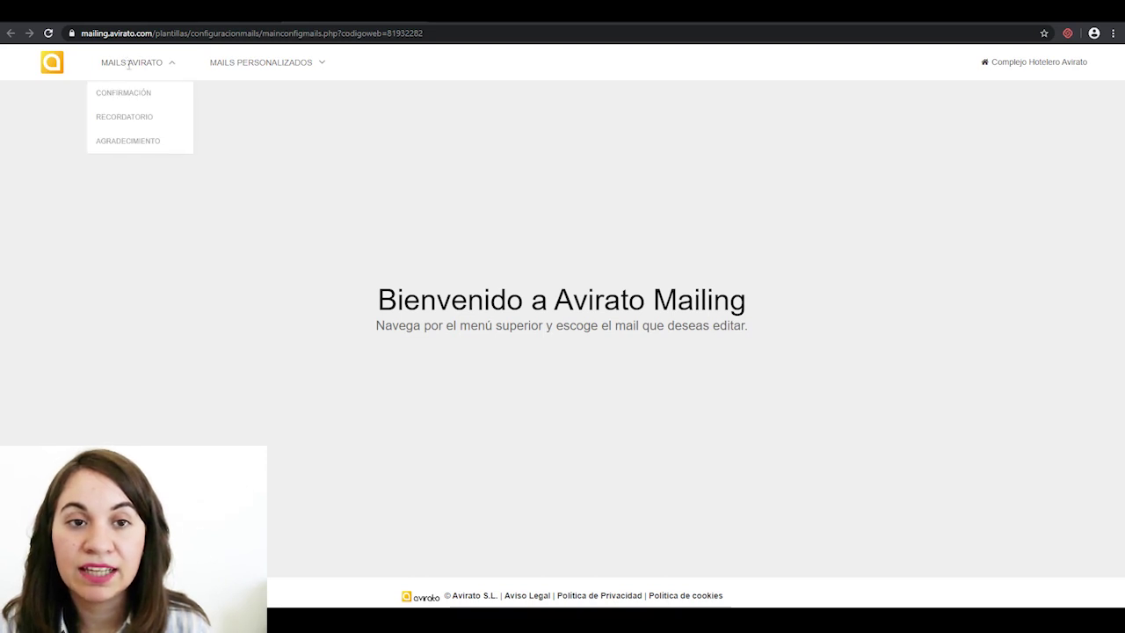
mouse_move(247, 71)
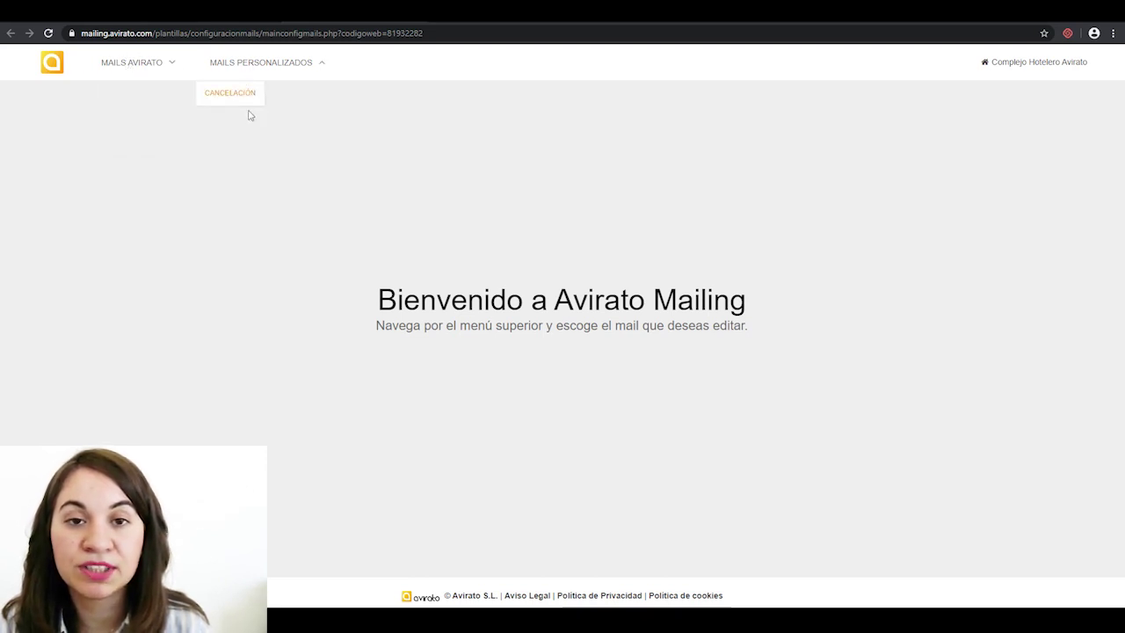
mouse_move(168, 65)
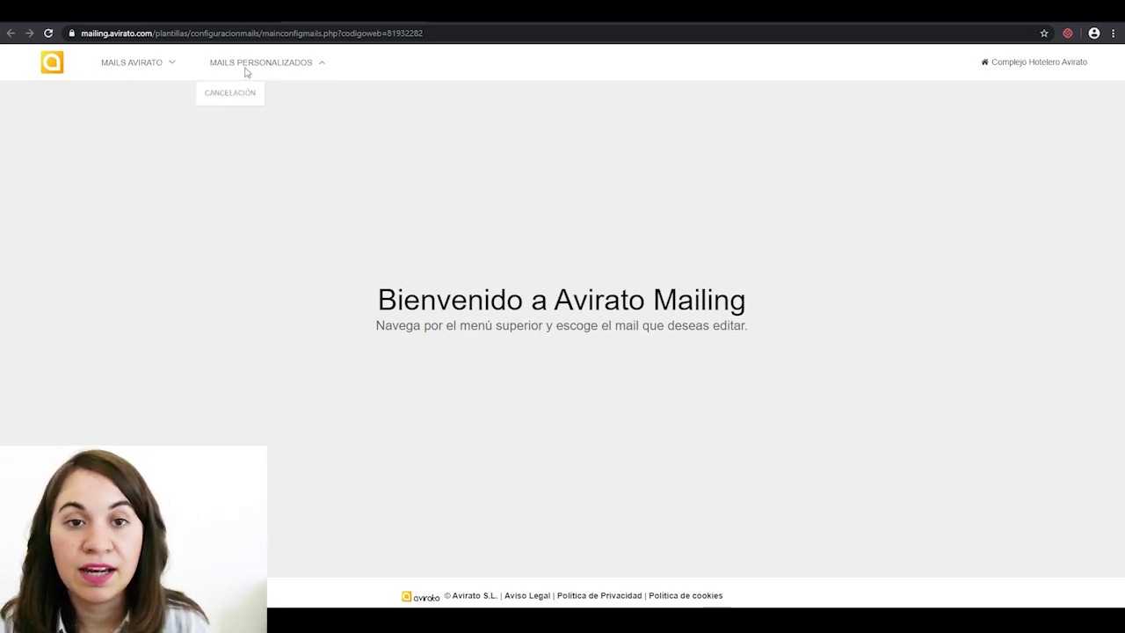
click(237, 102)
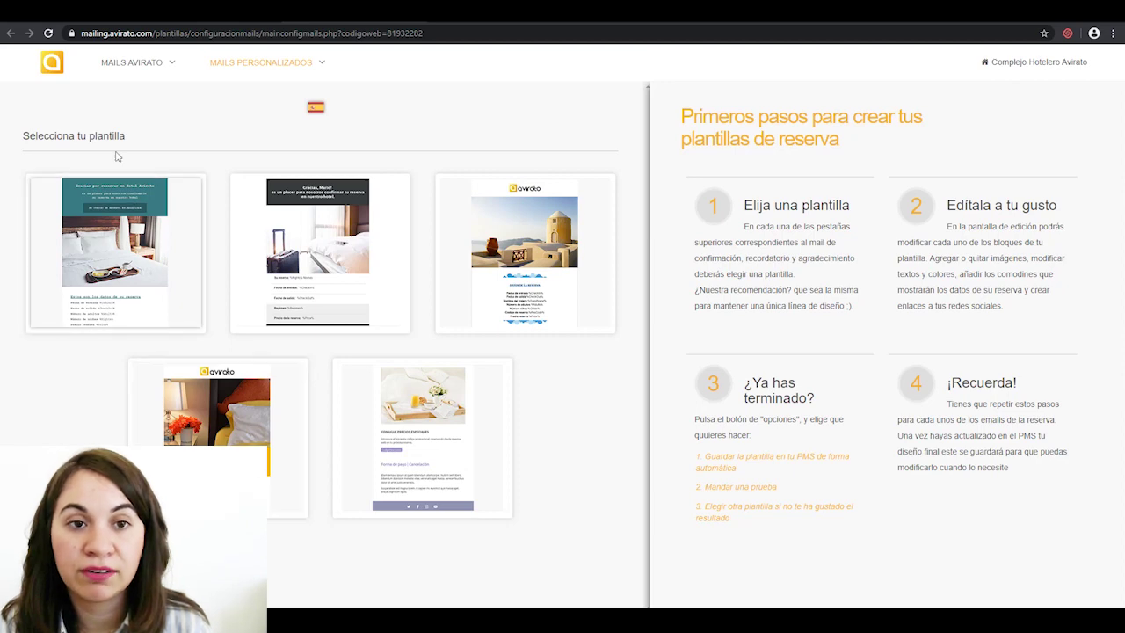
Step: Open the Confirmación mail for editing and select its room photo to view the image options
click(135, 62)
click(129, 96)
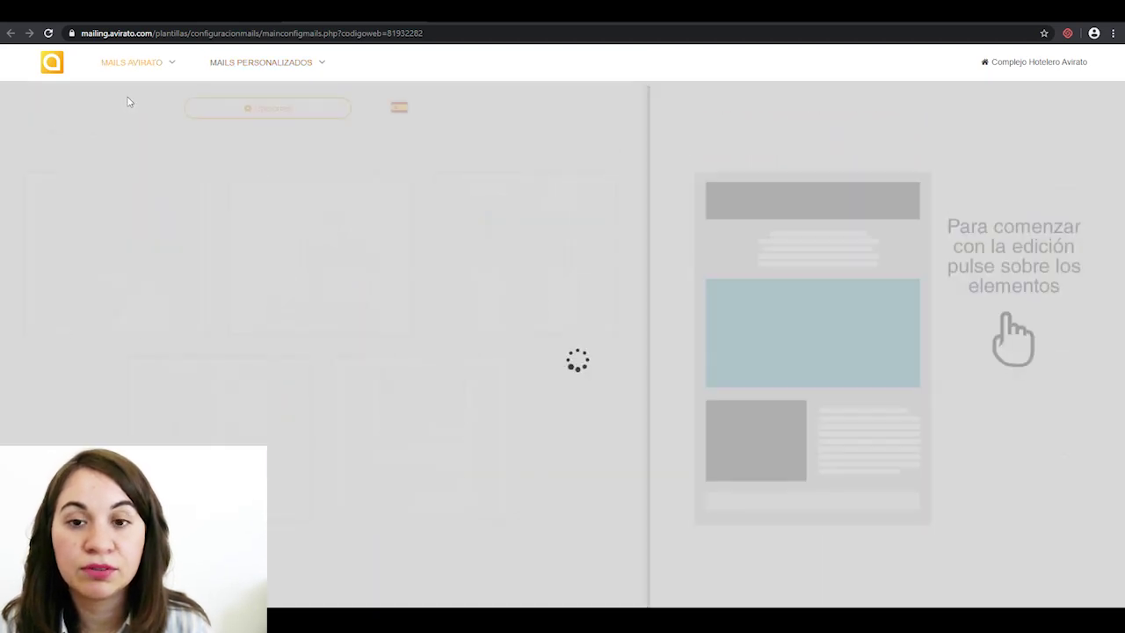
scroll(290, 398, down, 1)
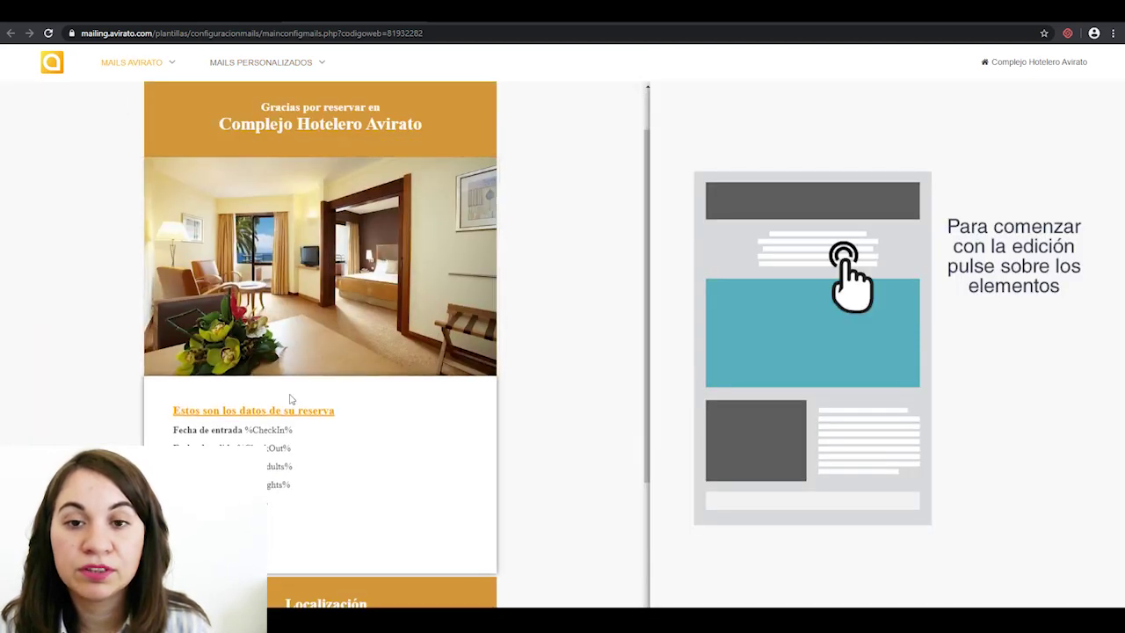
click(413, 281)
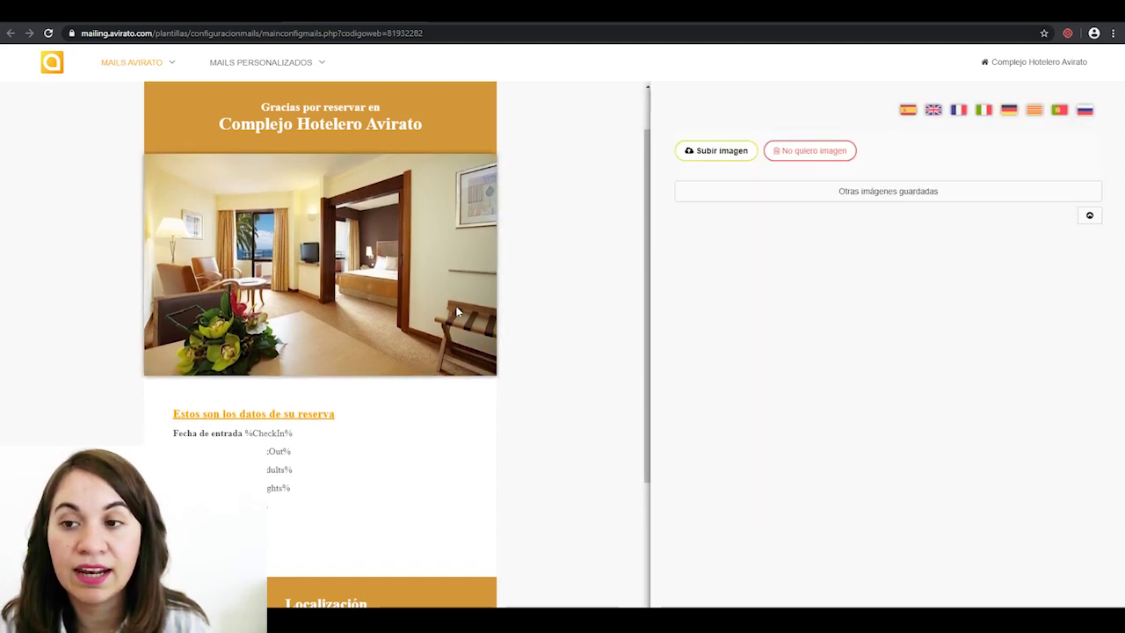
Step: Select the reservation data block of the confirmation mail for editing and look over the mail's layout
click(430, 440)
scroll(915, 378, down, 1)
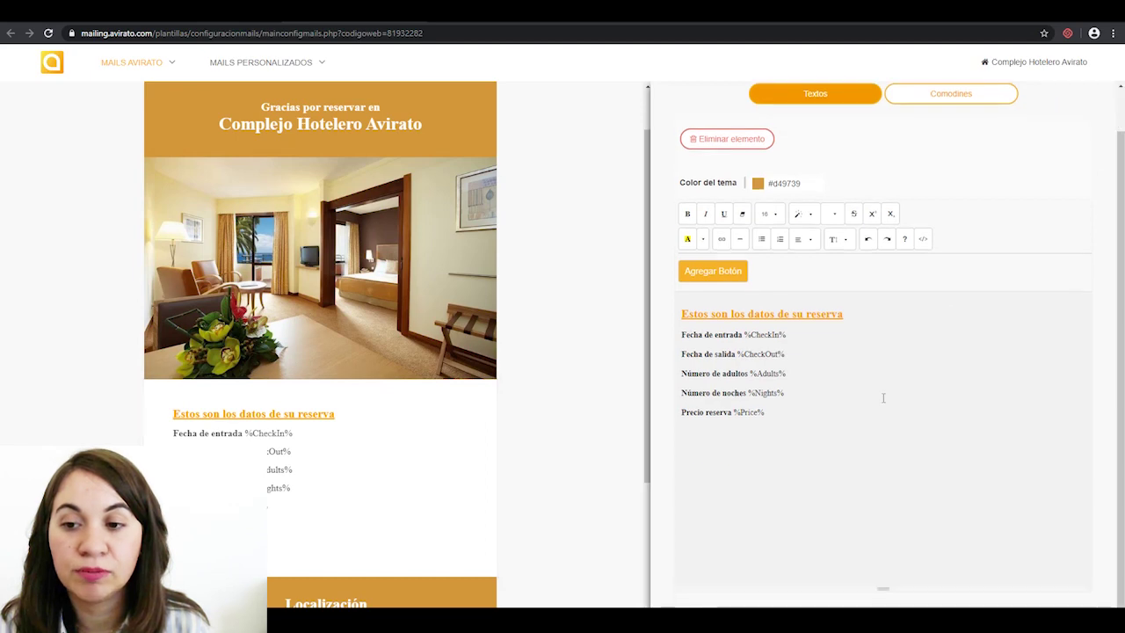
scroll(644, 345, down, 2)
scroll(644, 346, up, 3)
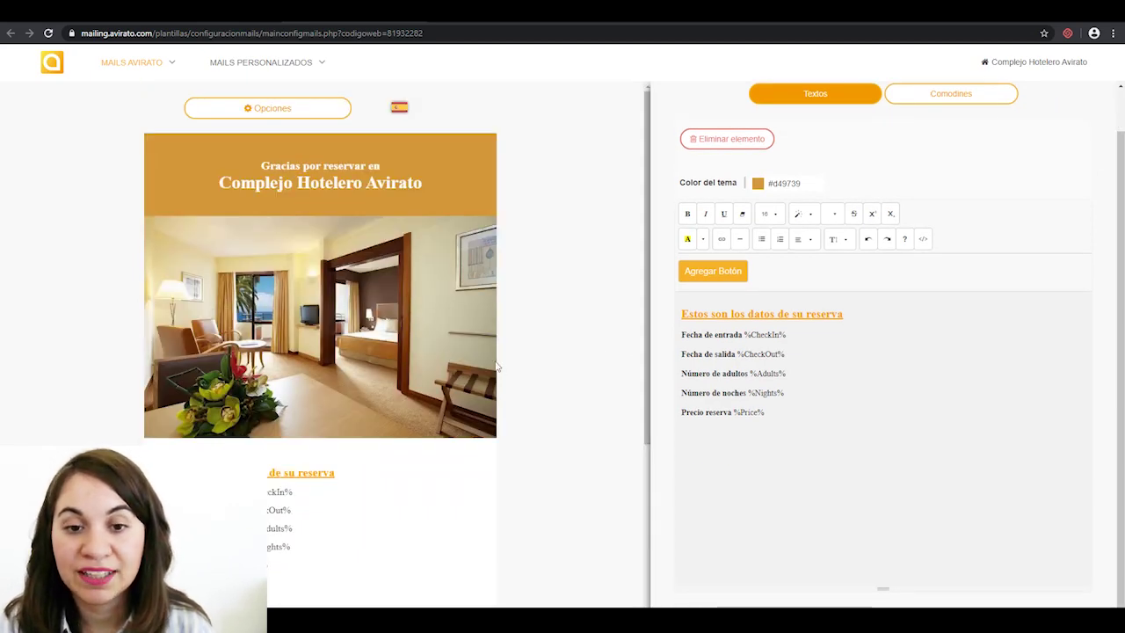
scroll(500, 369, down, 3)
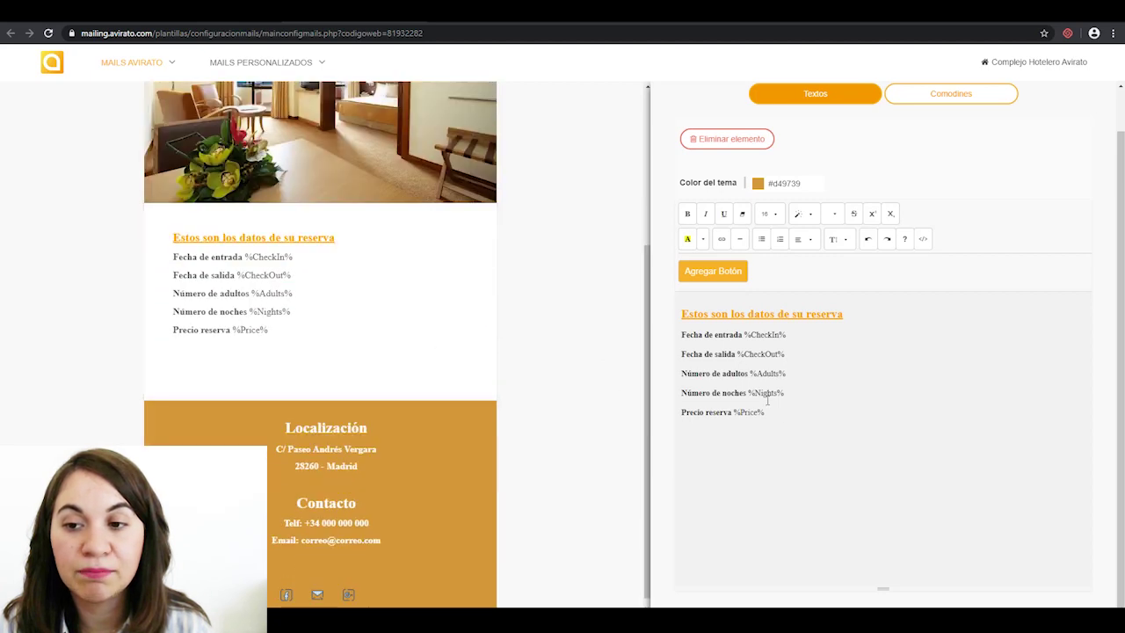
Step: Examine the placeholders in the reservation data text, in particular %CheckIn% for the arrival date
drag(768, 412, 684, 322)
click(810, 416)
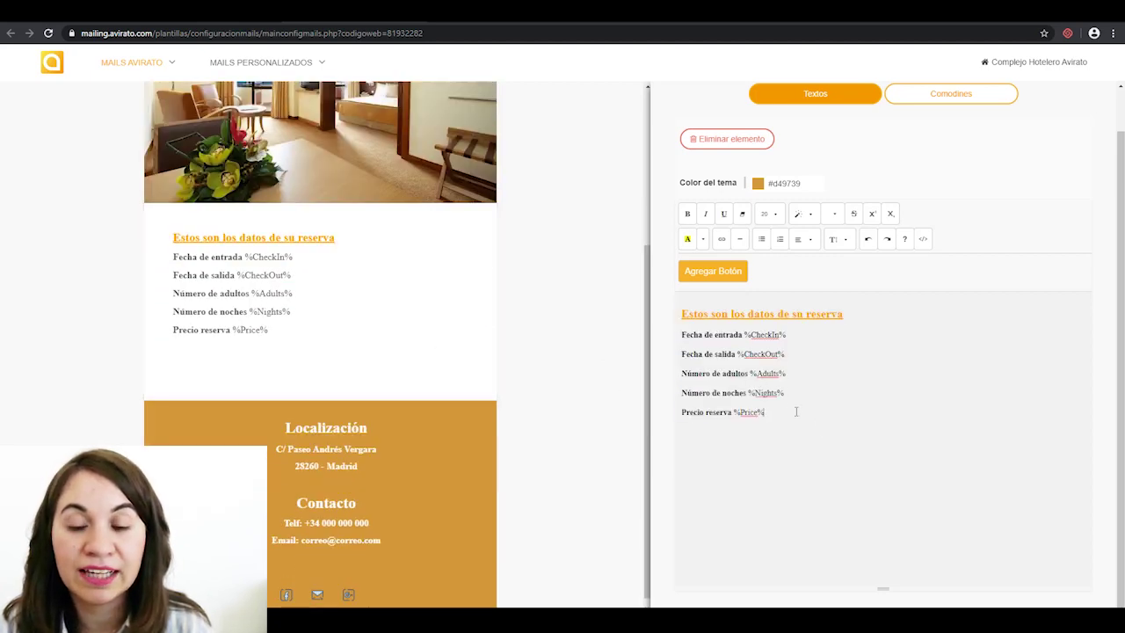
key(BackSpace)
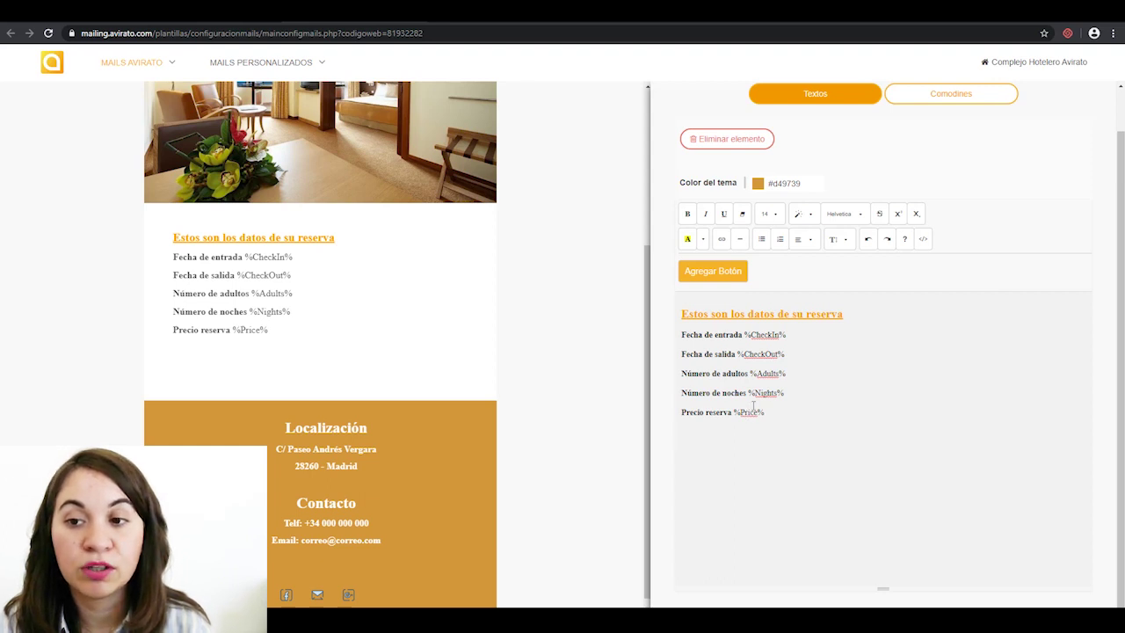
drag(743, 335, 785, 336)
right_click(785, 337)
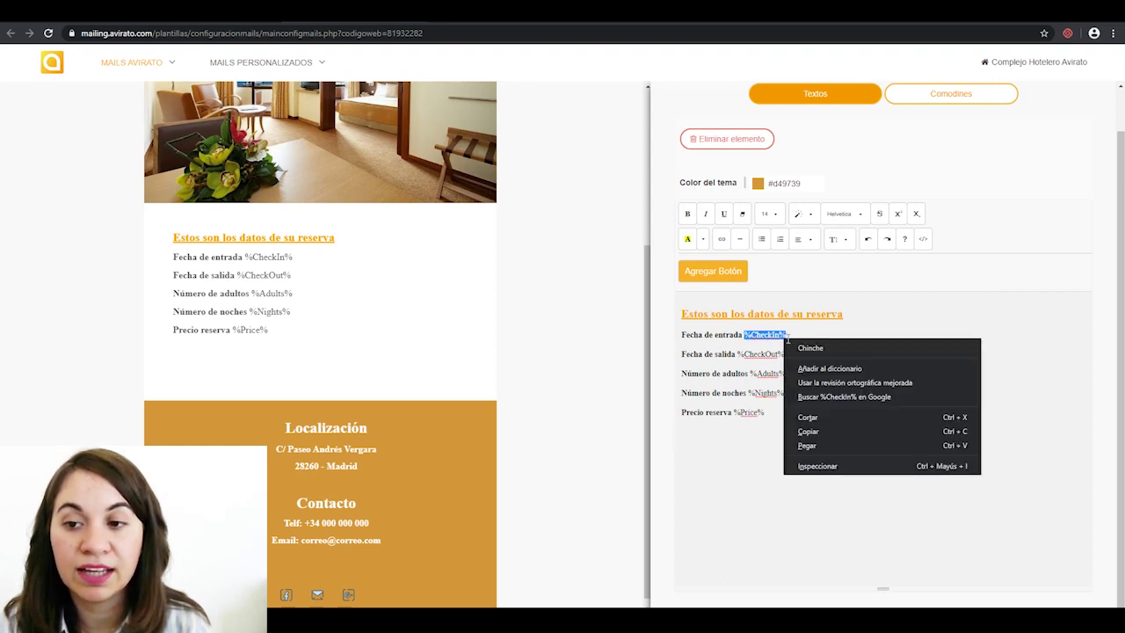
click(842, 334)
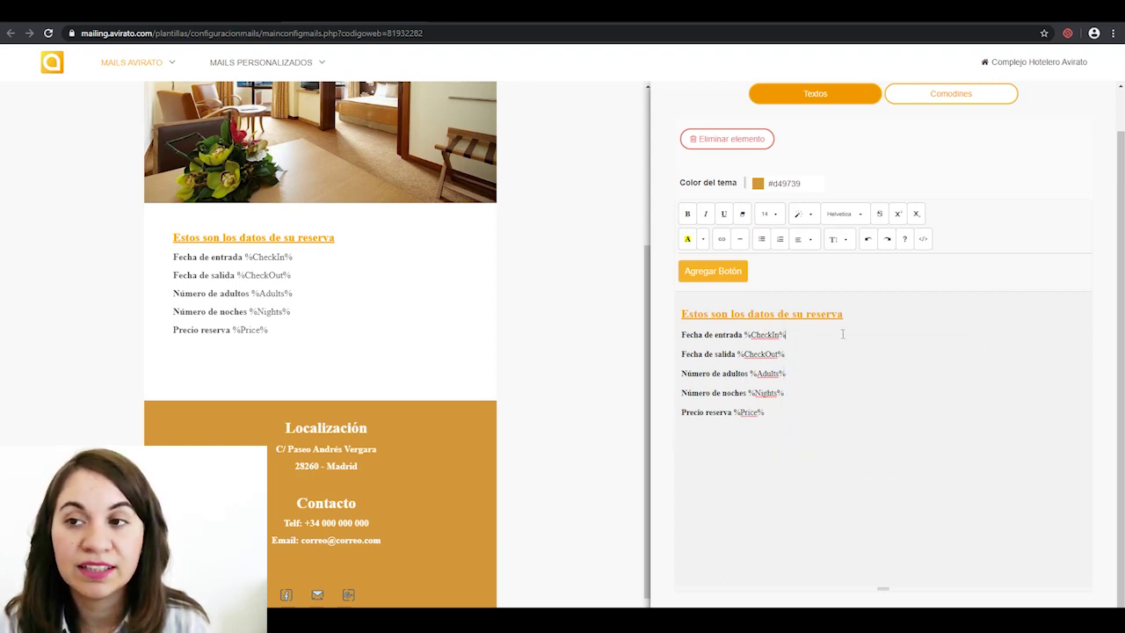
Step: Add placeholders for the room opening code, reception door opening code, safe code and traveller's name to the reservation data block
click(951, 95)
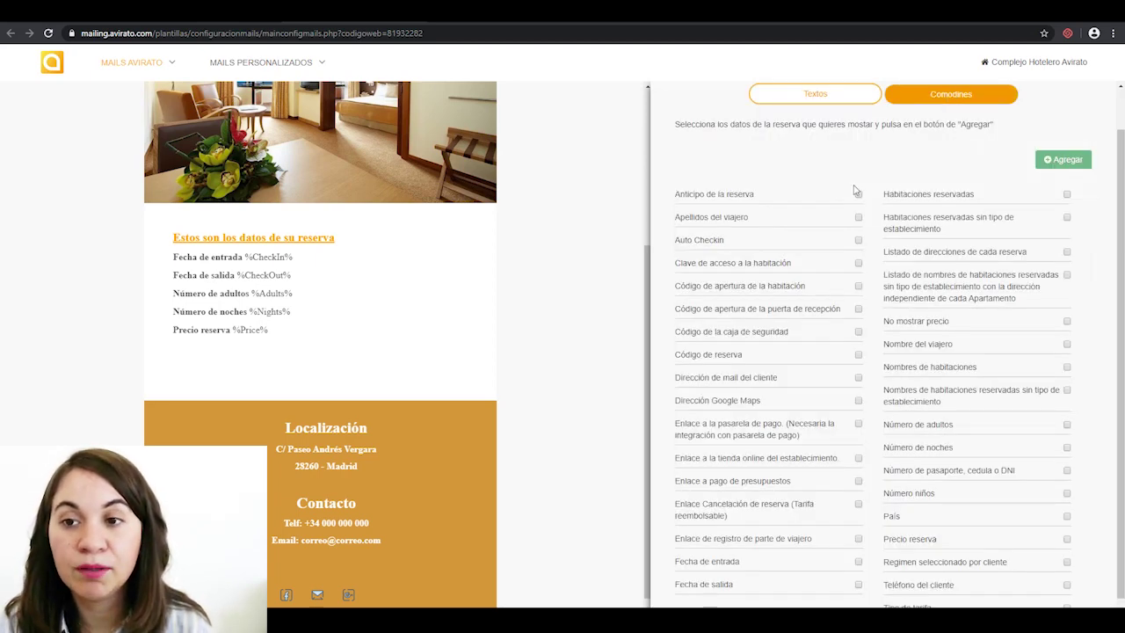
scroll(809, 210, down, 1)
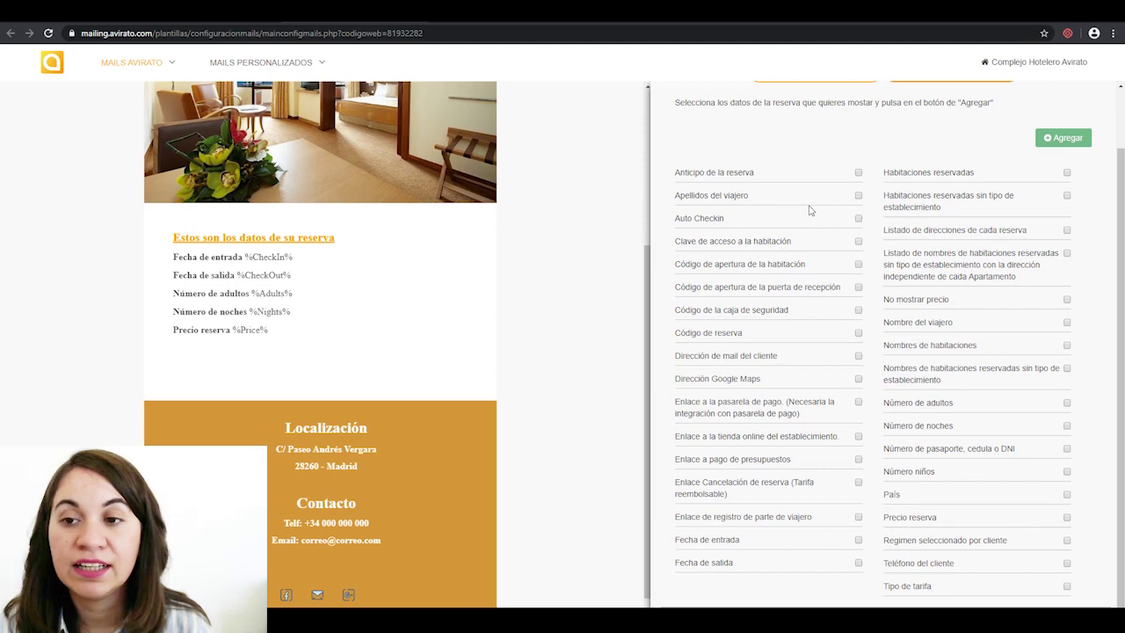
scroll(810, 210, up, 2)
scroll(806, 294, down, 2)
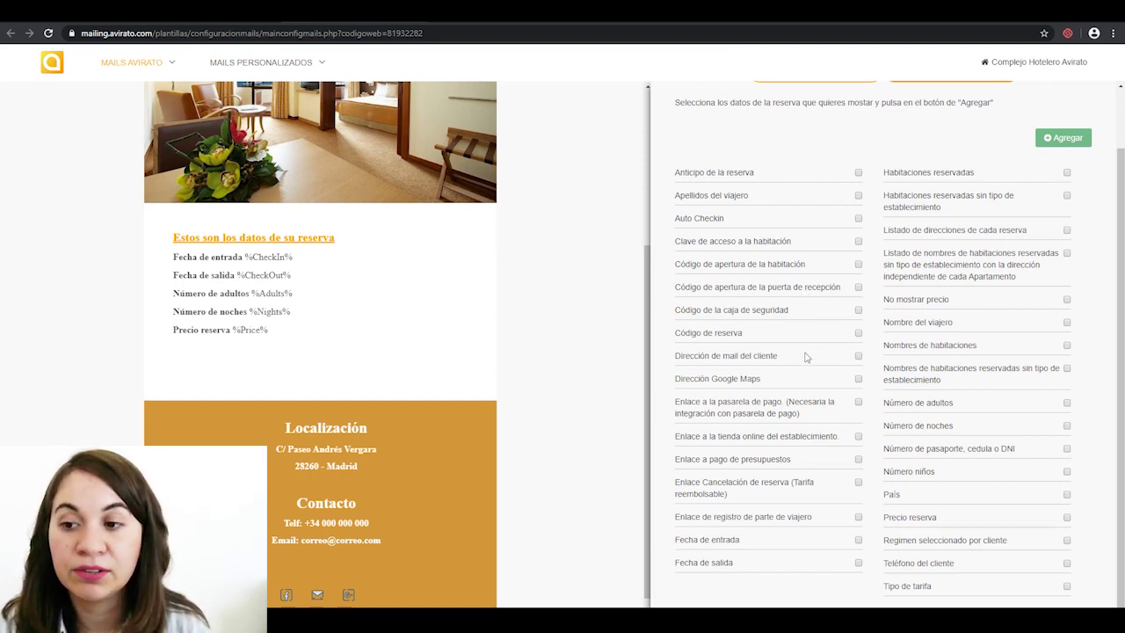
click(1066, 322)
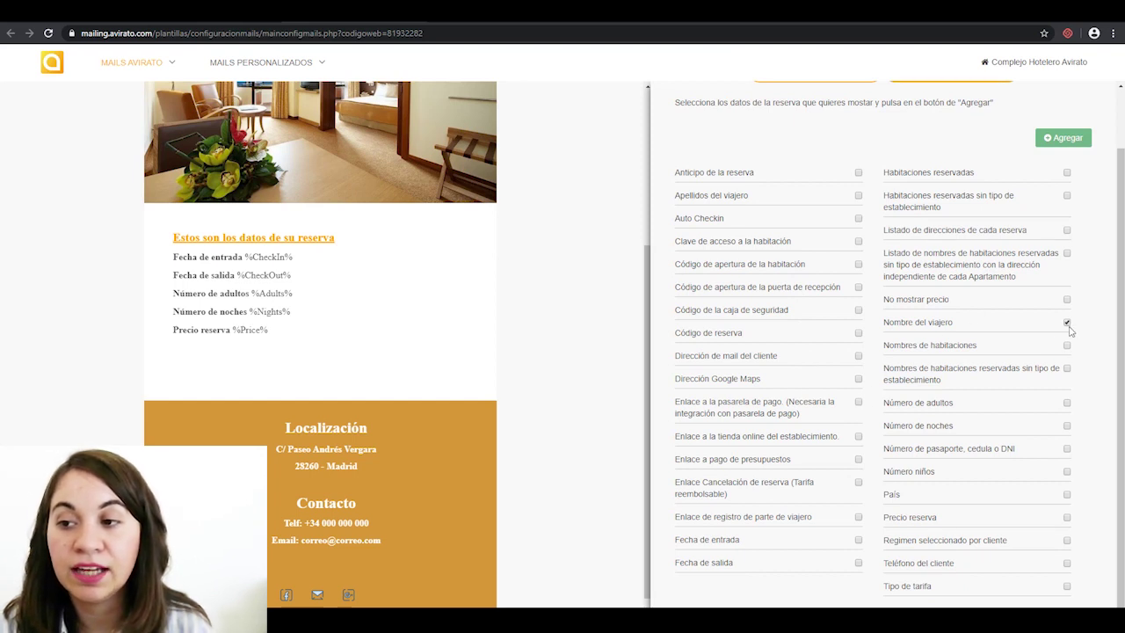
click(858, 309)
click(859, 286)
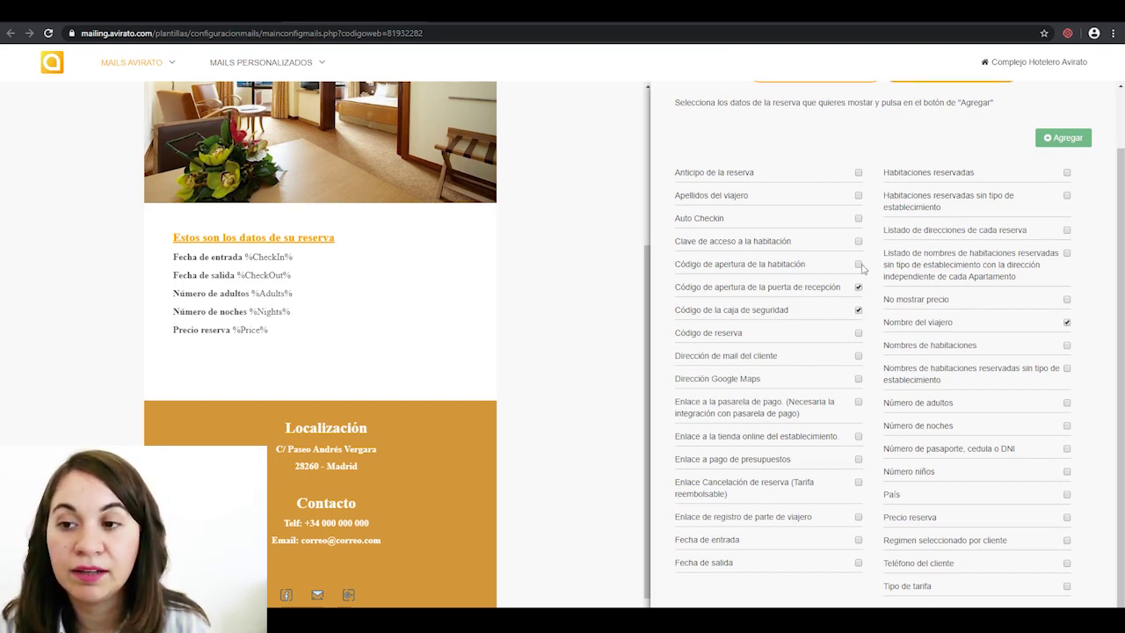
click(1078, 142)
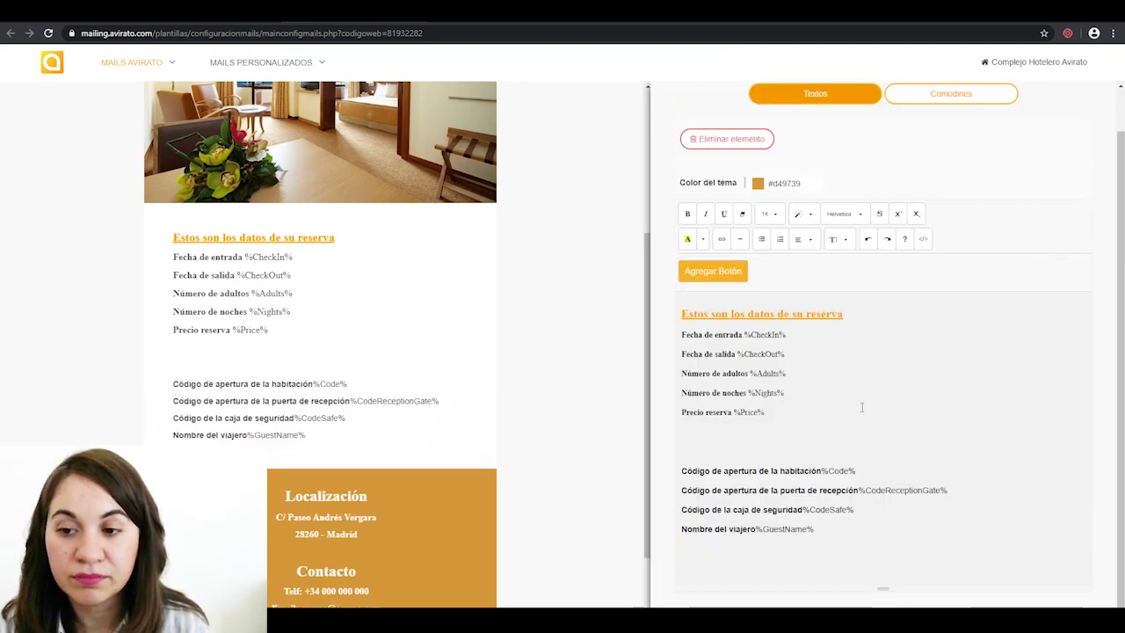
Step: Review the added placeholder lines in the reservation data text and the confirmation mail preview
drag(830, 529, 800, 429)
click(799, 429)
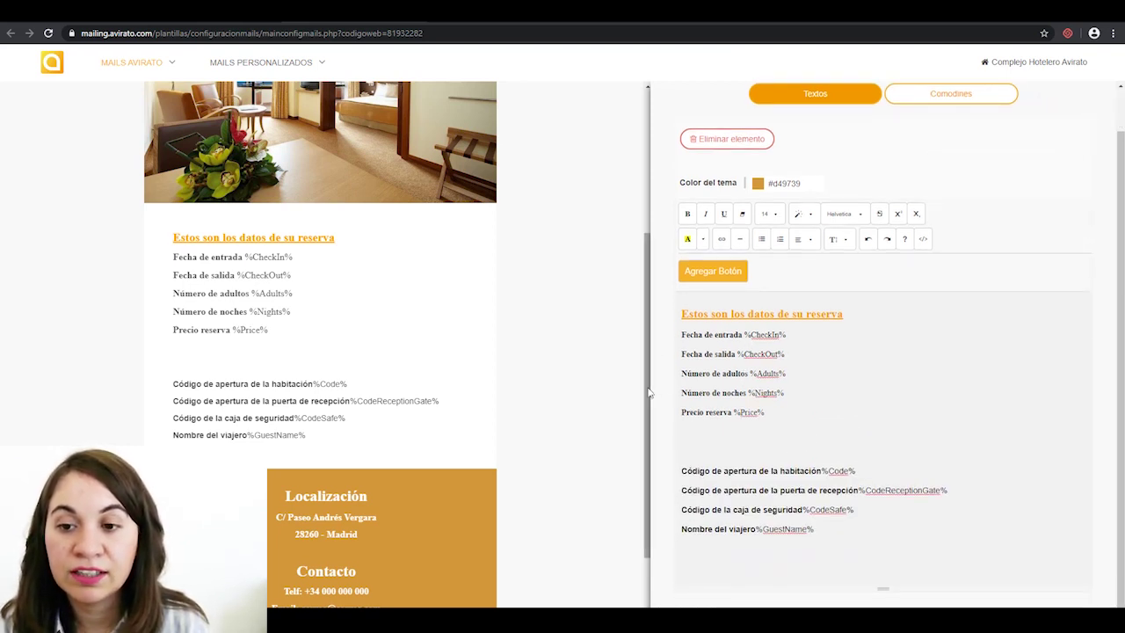
drag(648, 393, 630, 206)
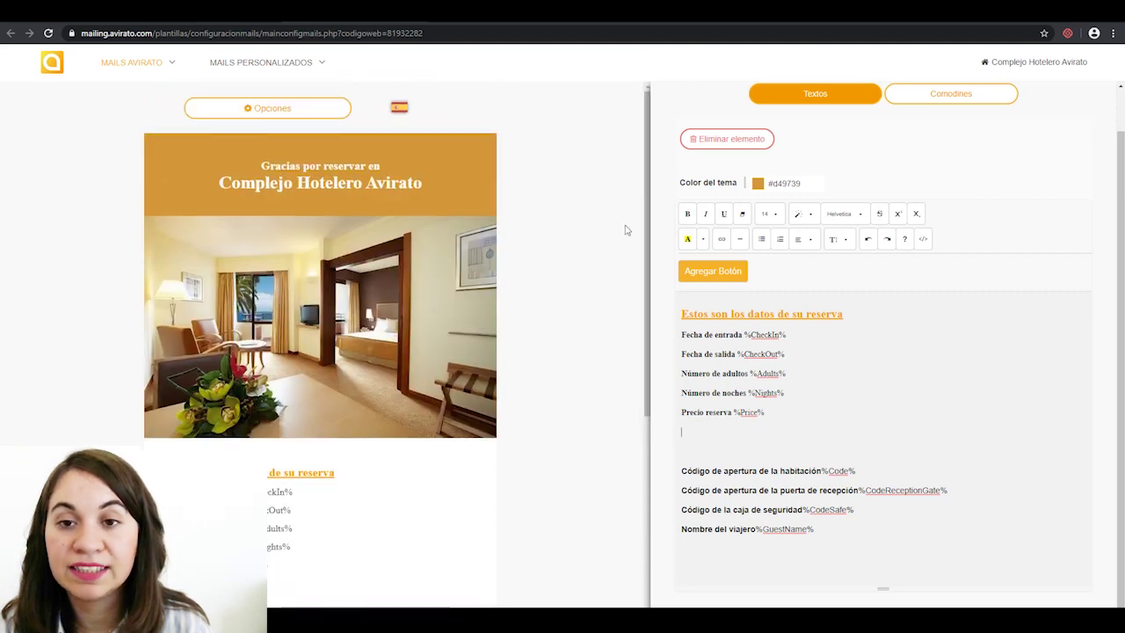
Step: Back in Avirato's mail templates, look at the Confirmación and Recordatorio templates and examine the automatic sending options for Recordatorio
scroll(580, 358, down, 1)
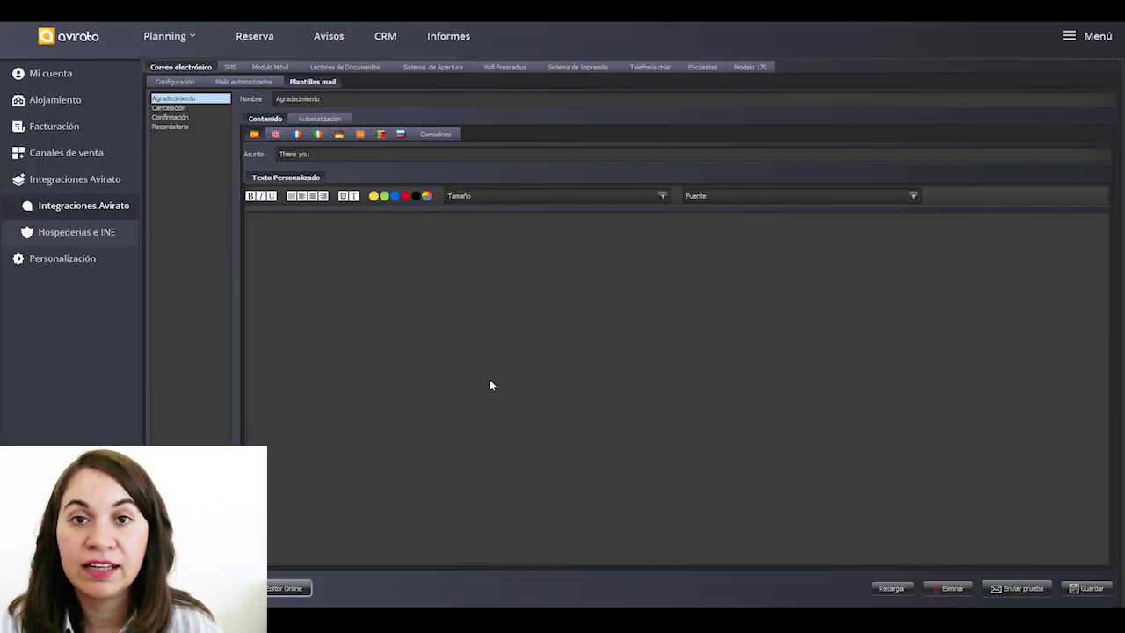
click(176, 117)
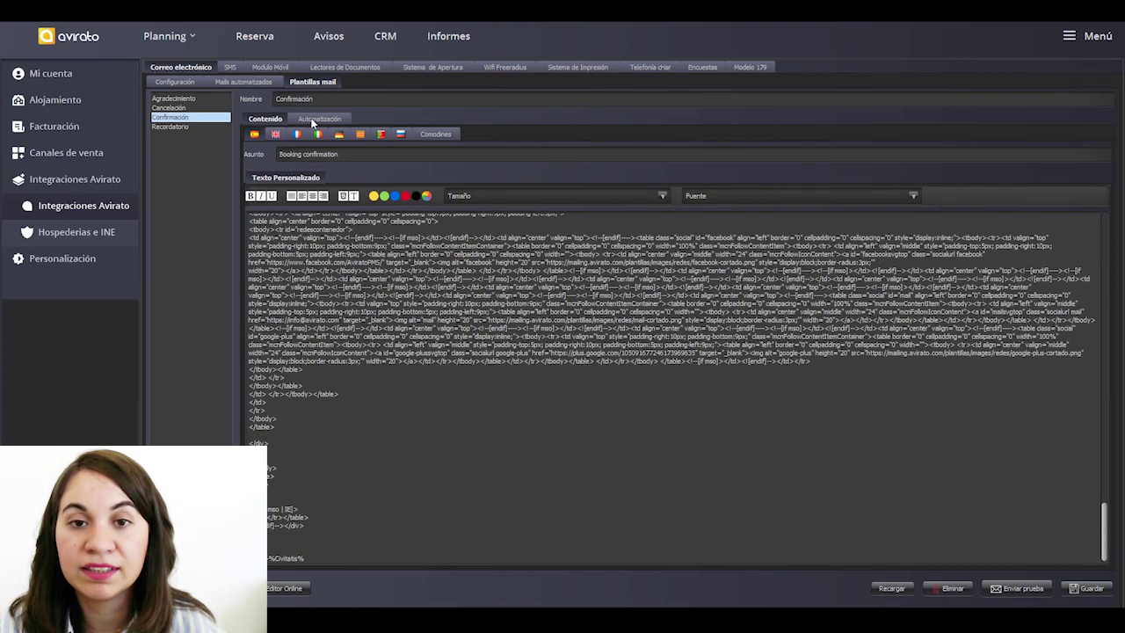
click(181, 129)
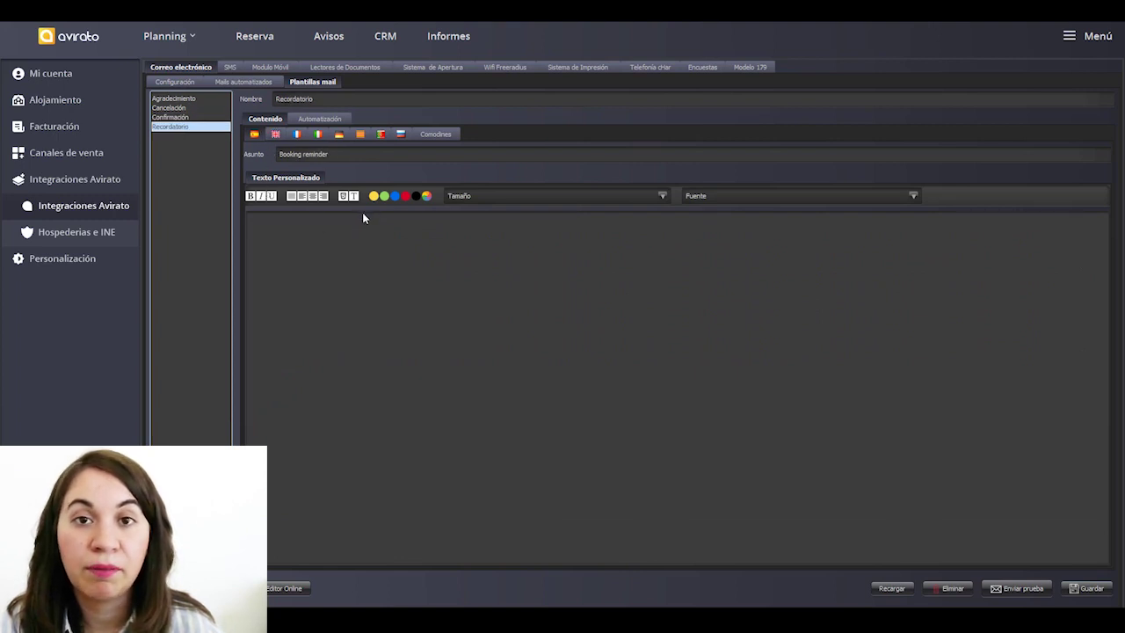
click(321, 118)
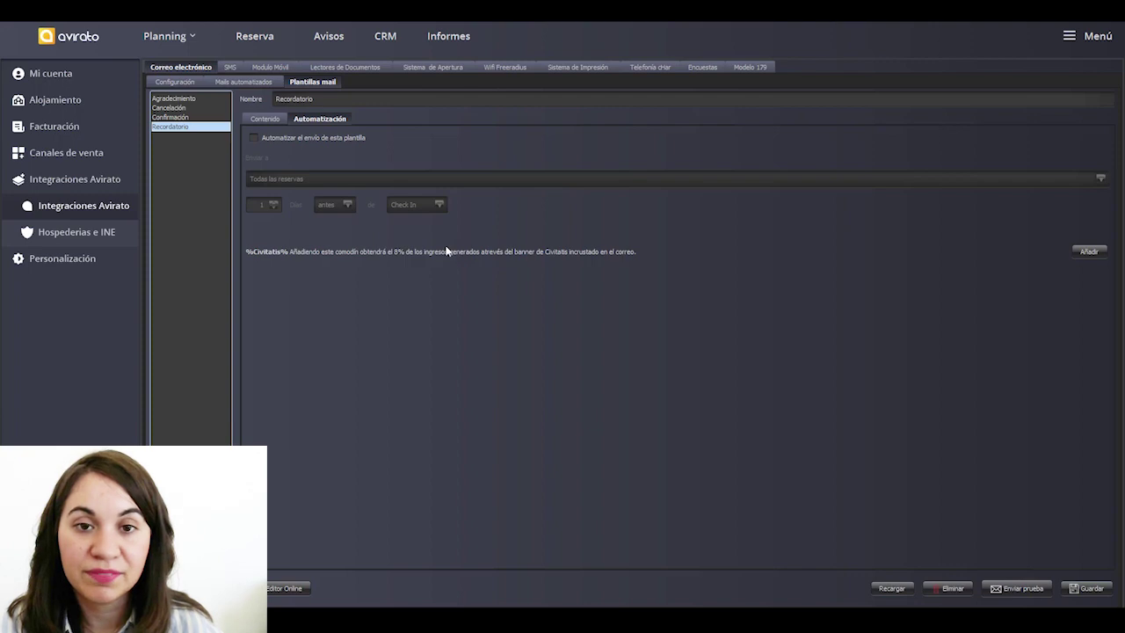
Step: Review the subject and content of the Recordatorio, Confirmación and Cancelación mail templates
click(266, 118)
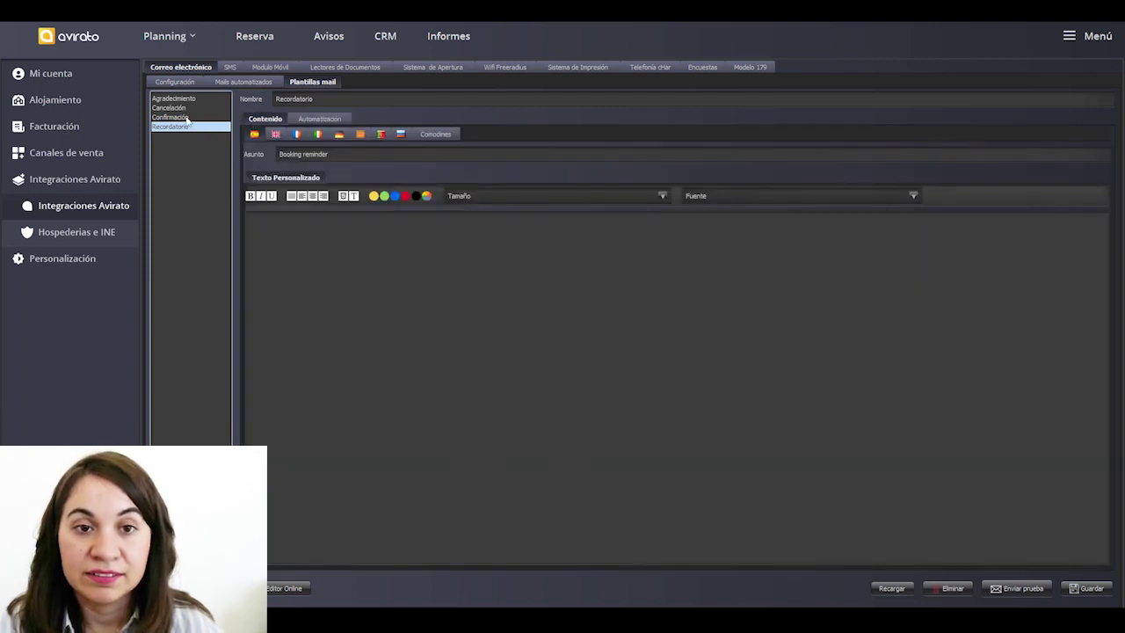
click(180, 117)
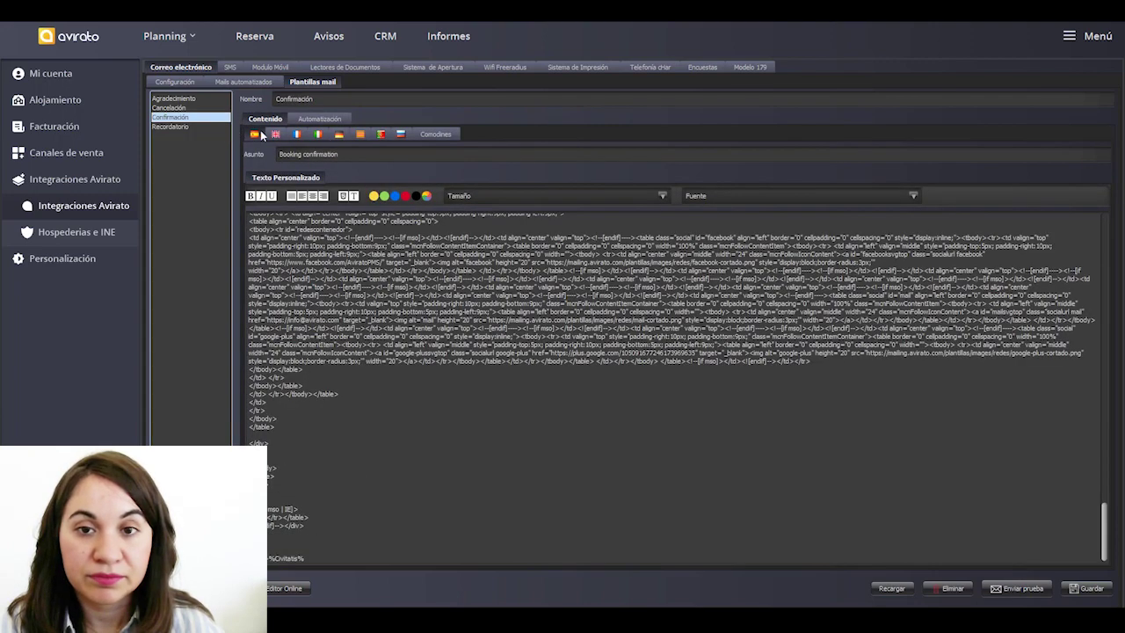
click(185, 127)
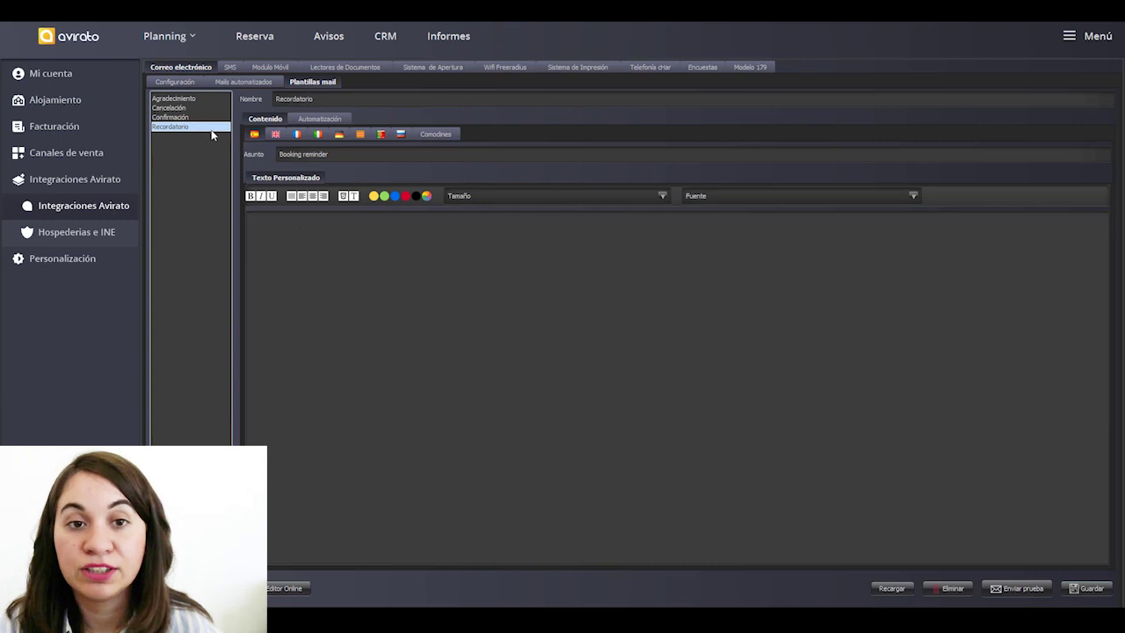
click(185, 116)
click(186, 107)
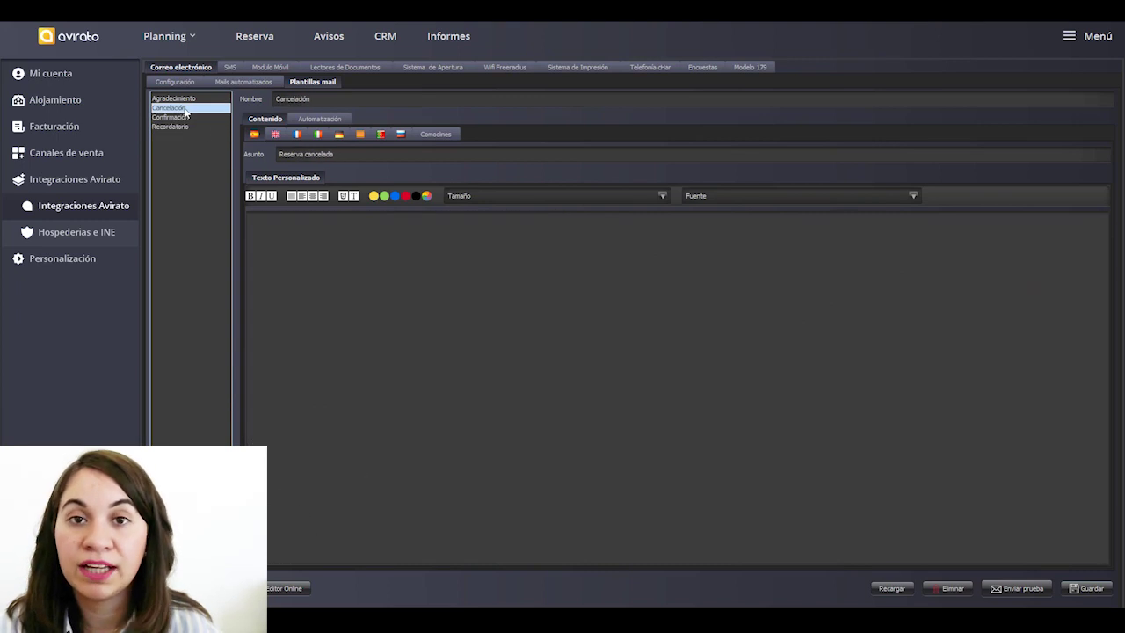